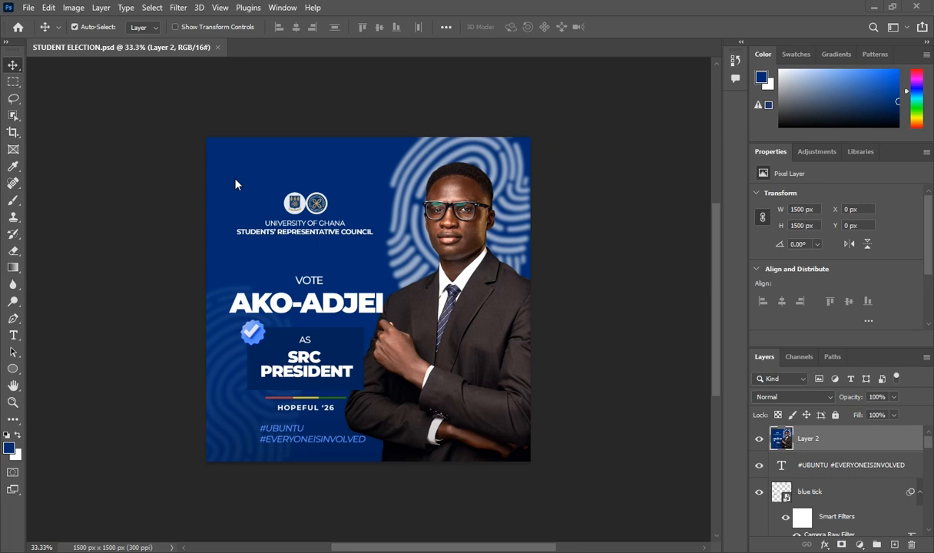
- Create a new 5 x 5 inch RGB document at 300 ppi, 16 bit, with a transparent background
click(30, 8)
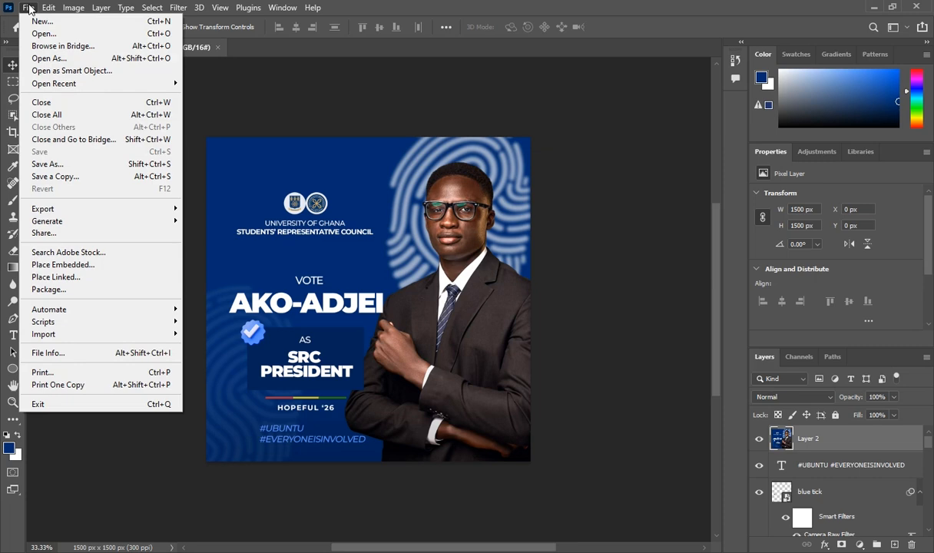
click(42, 22)
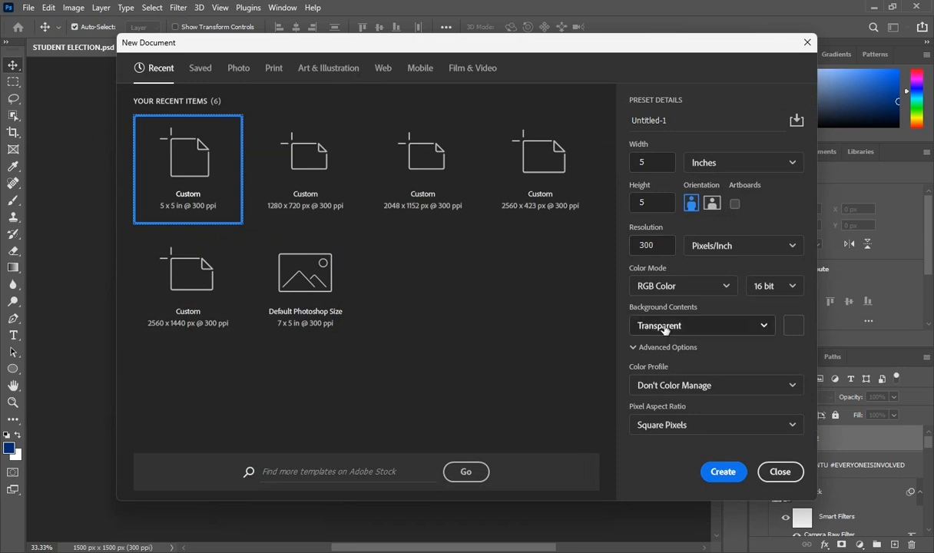
click(722, 473)
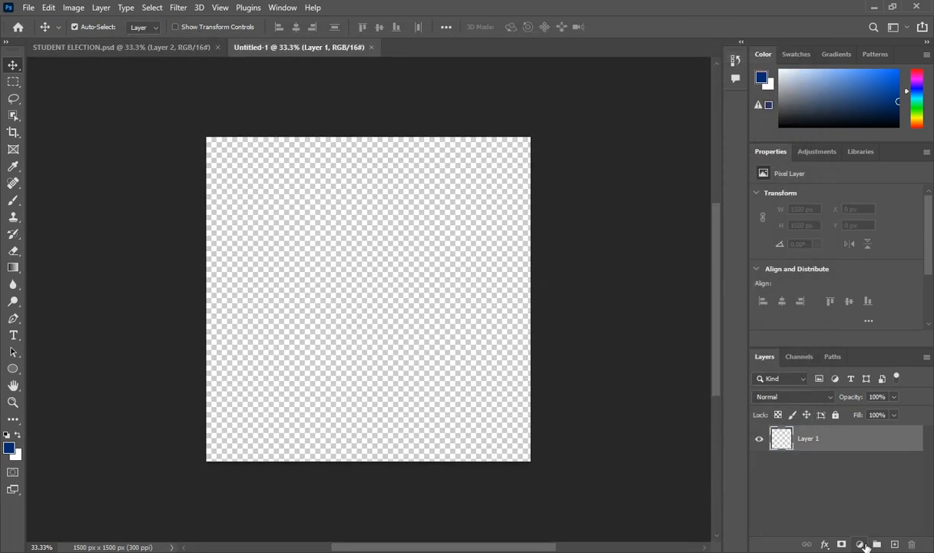
- Add a Solid Color fill layer in dark blue 002b70
click(859, 544)
click(858, 315)
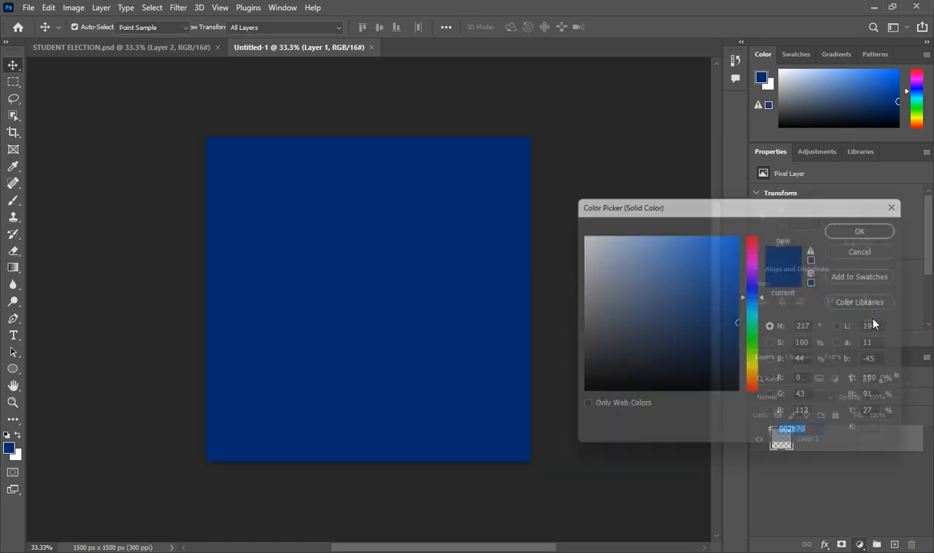
click(844, 228)
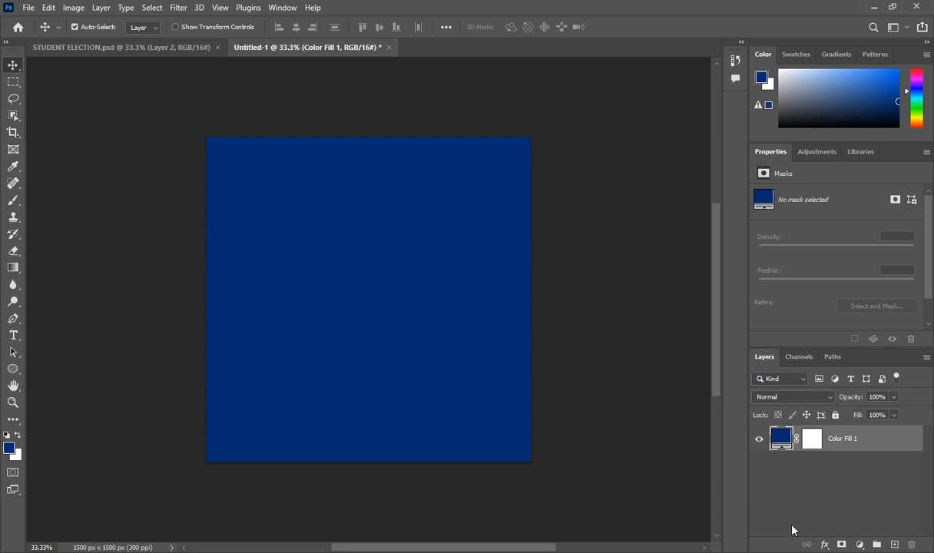
- Place the fingerprint image from the source files folder and enlarge it to about 151%
click(485, 552)
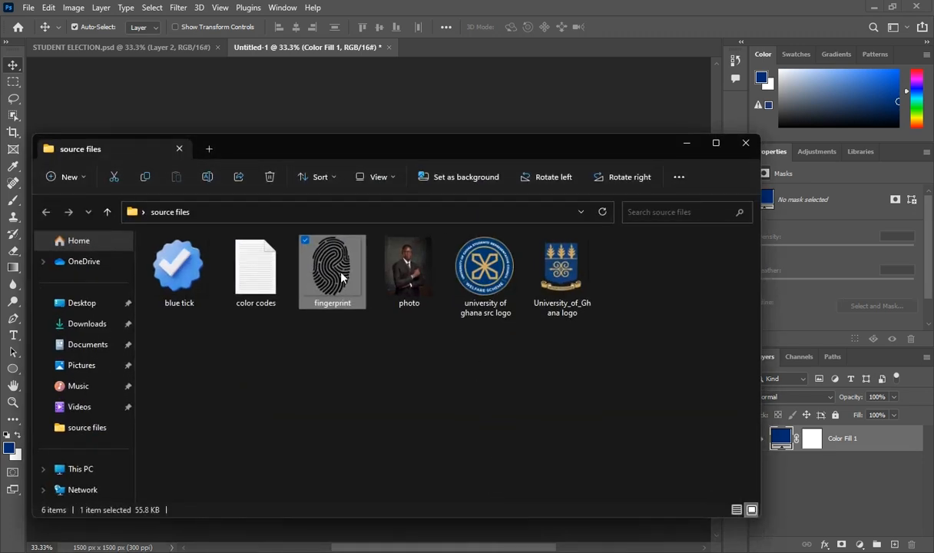
drag(339, 272, 546, 534)
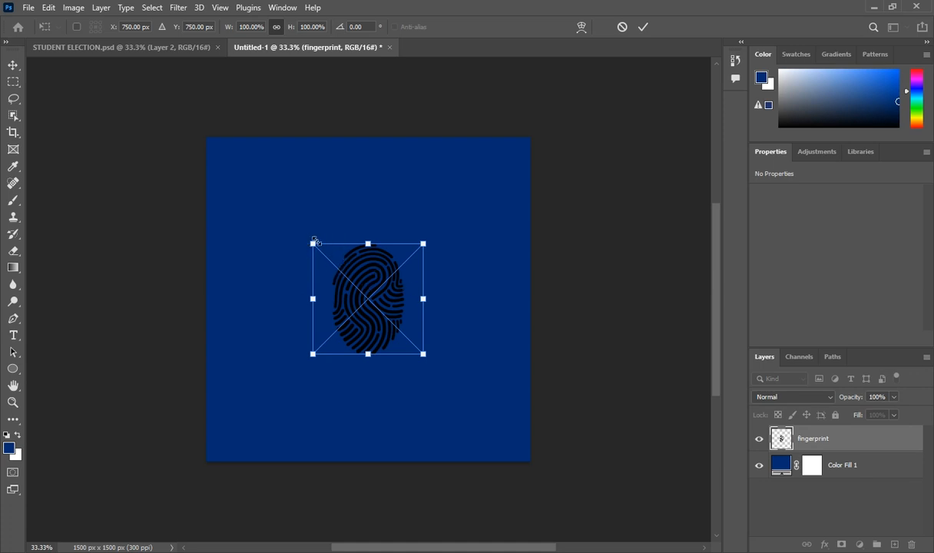
drag(314, 245, 258, 187)
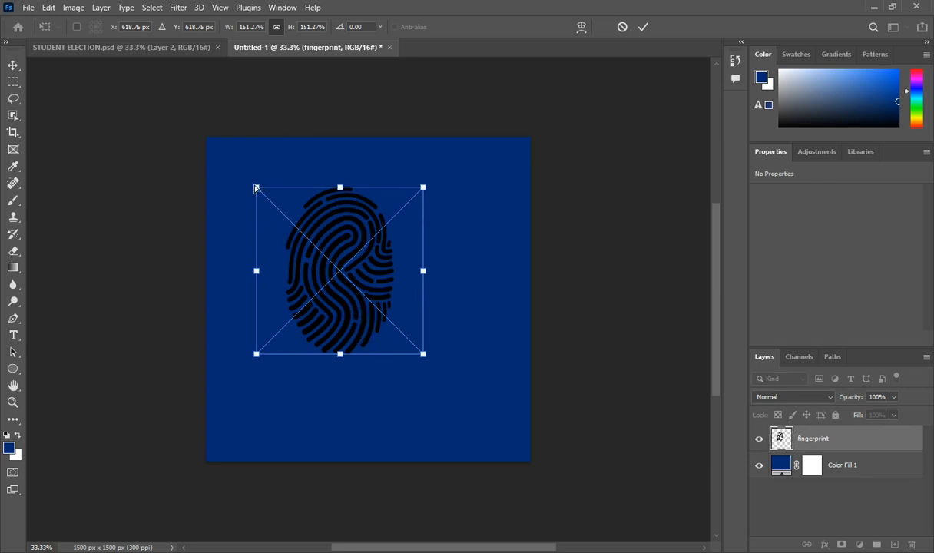
- Distort the fingerprint's upper corners slightly, move it partly off the canvas's upper-right corner and commit the placement
drag(256, 187, 279, 187)
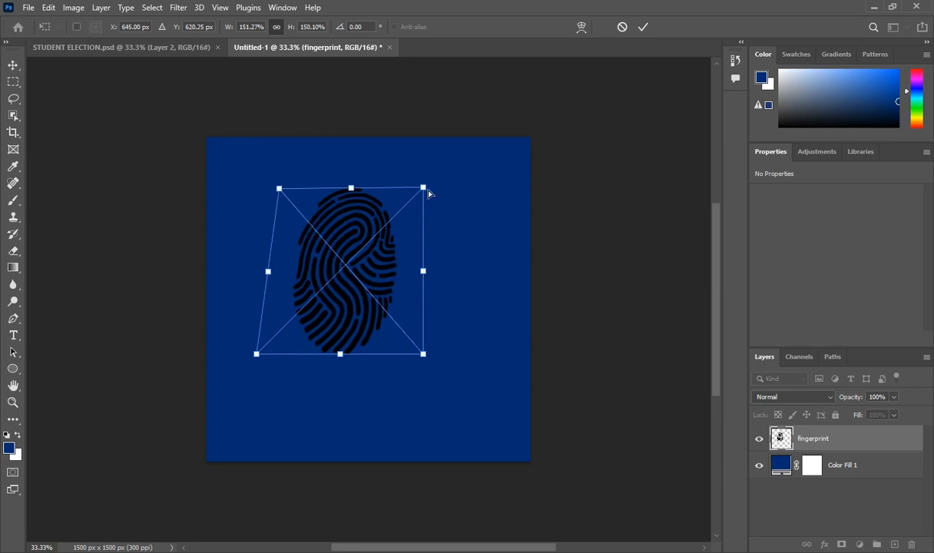
drag(425, 188, 431, 190)
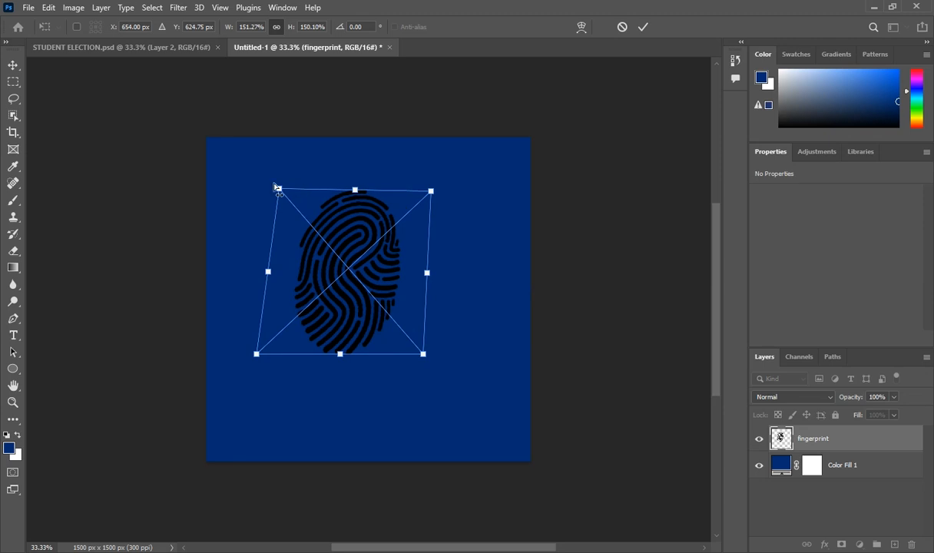
drag(277, 187, 279, 191)
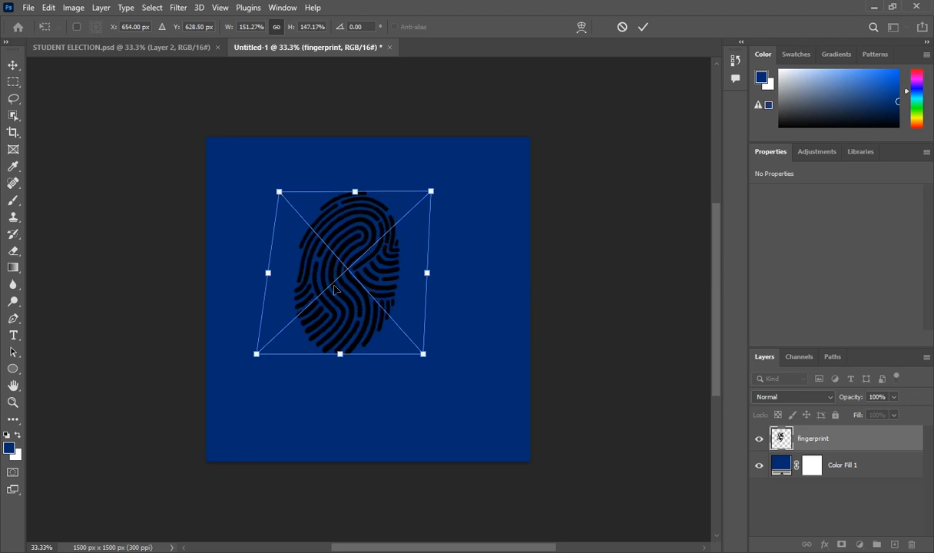
drag(317, 269, 483, 206)
key(Return)
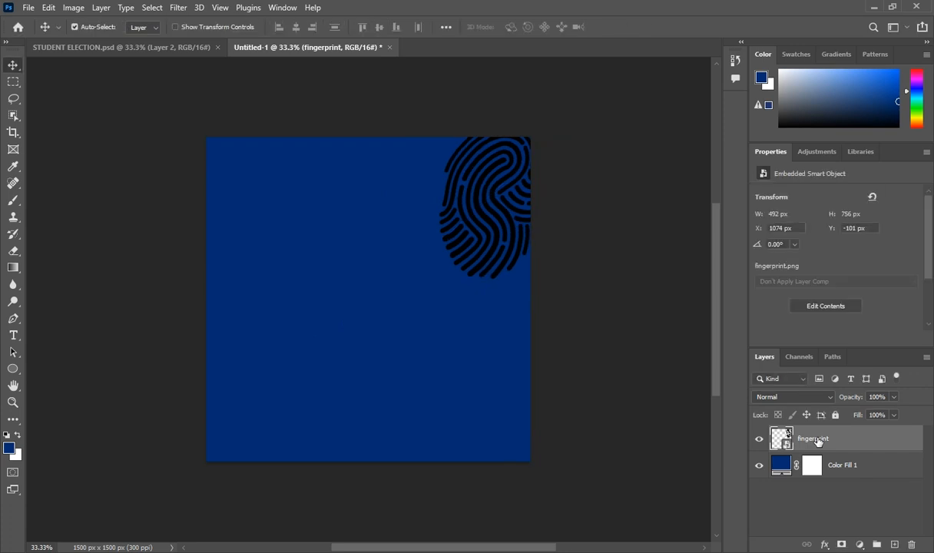
- Apply a white Color Overlay at 100% opacity to the fingerprint layer
click(824, 542)
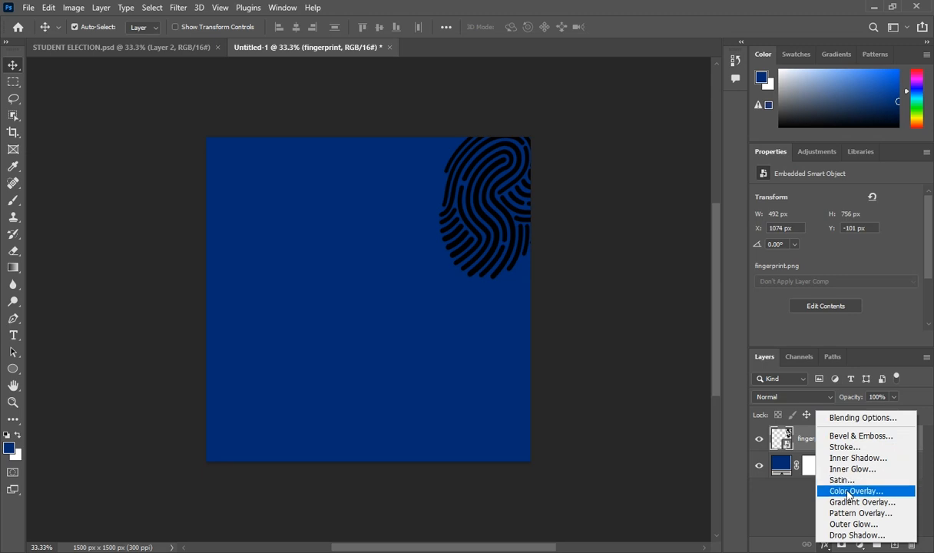
click(847, 492)
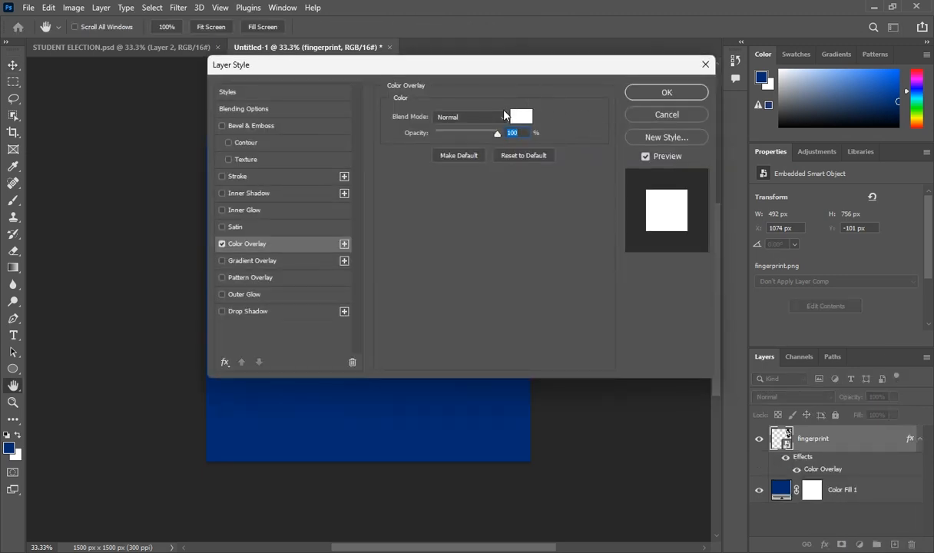
click(666, 93)
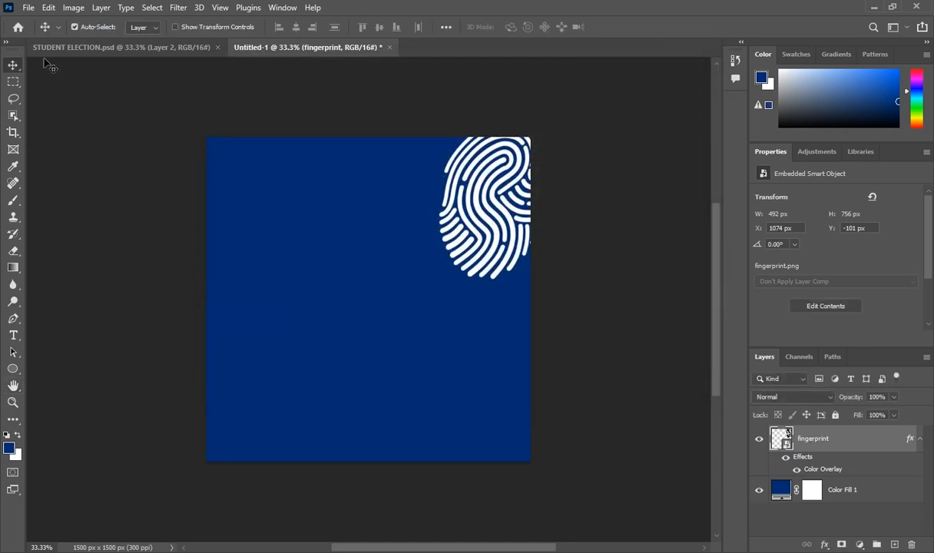
- Apply a Gaussian Blur with a 7.2-pixel radius to the fingerprint layer
click(178, 8)
mouse_move(273, 177)
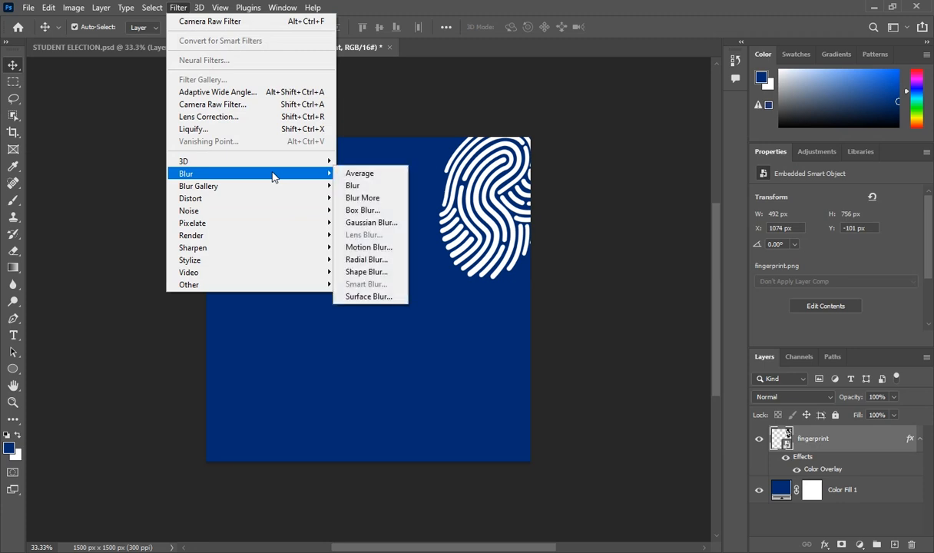
click(366, 223)
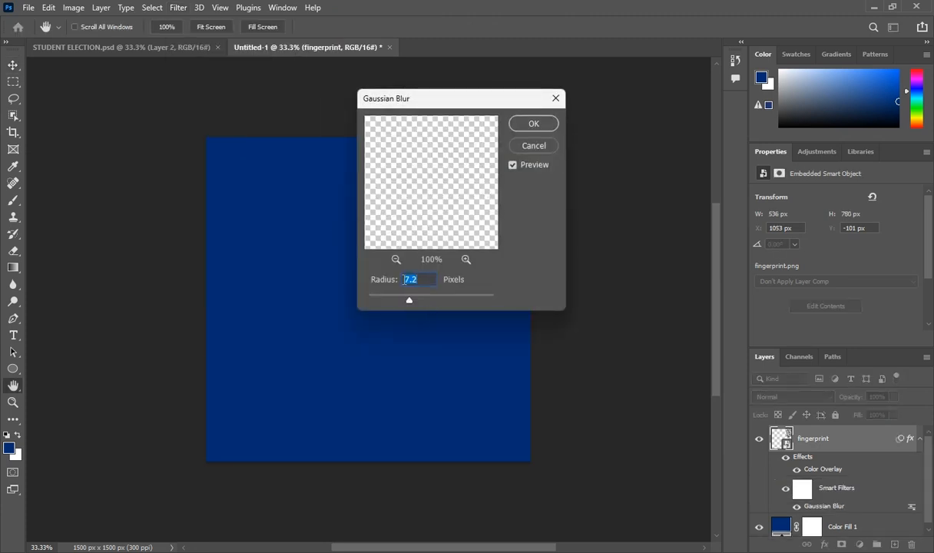
click(519, 125)
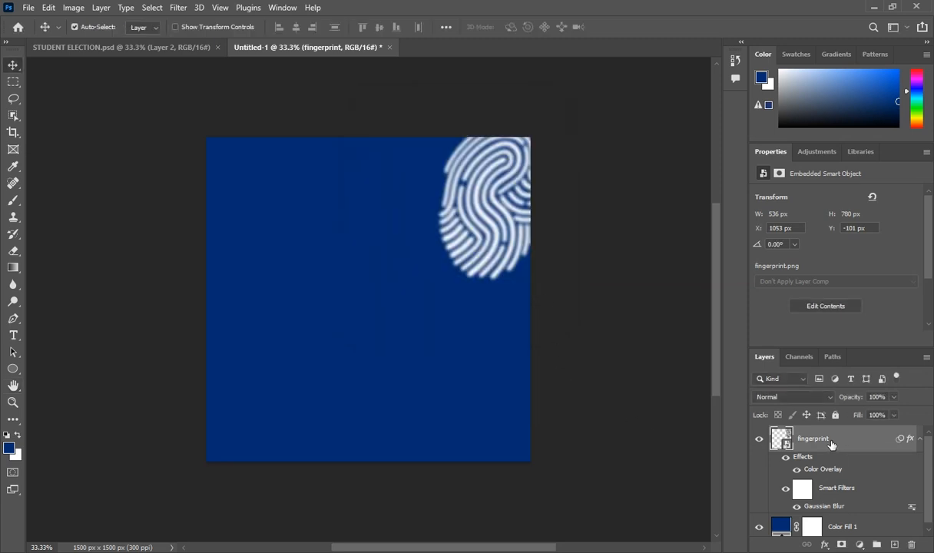
- Duplicate the fingerprint layer and move the copy to the canvas's lower-left corner
key(ctrl)
key(ctrl+j)
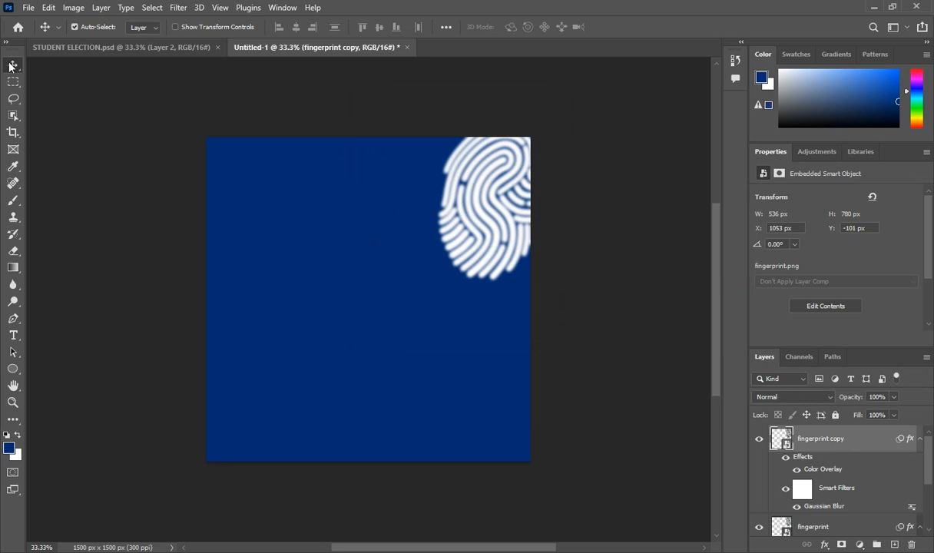
drag(460, 214, 246, 411)
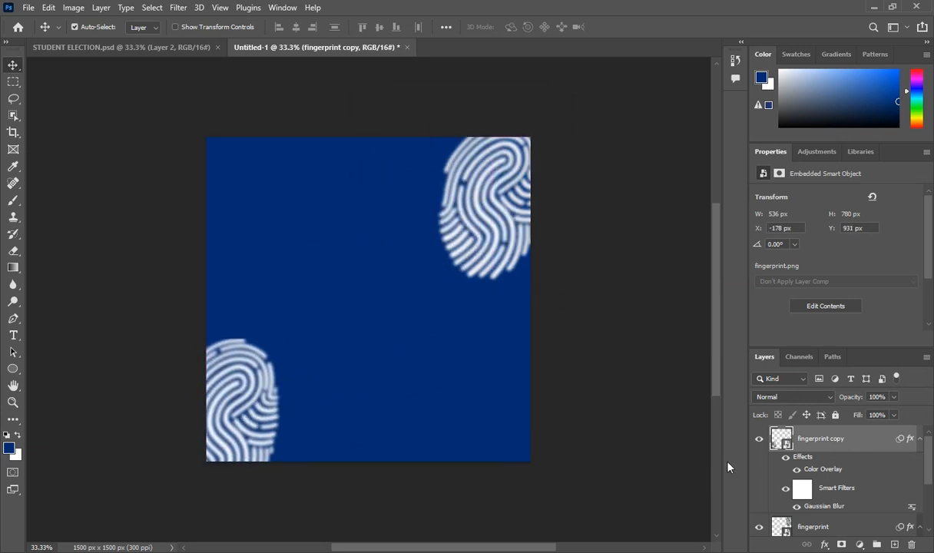
- Set the lower-left fingerprint copy's opacity to 16% and the upper-right fingerprint's opacity to 63%
click(895, 397)
drag(897, 412, 844, 414)
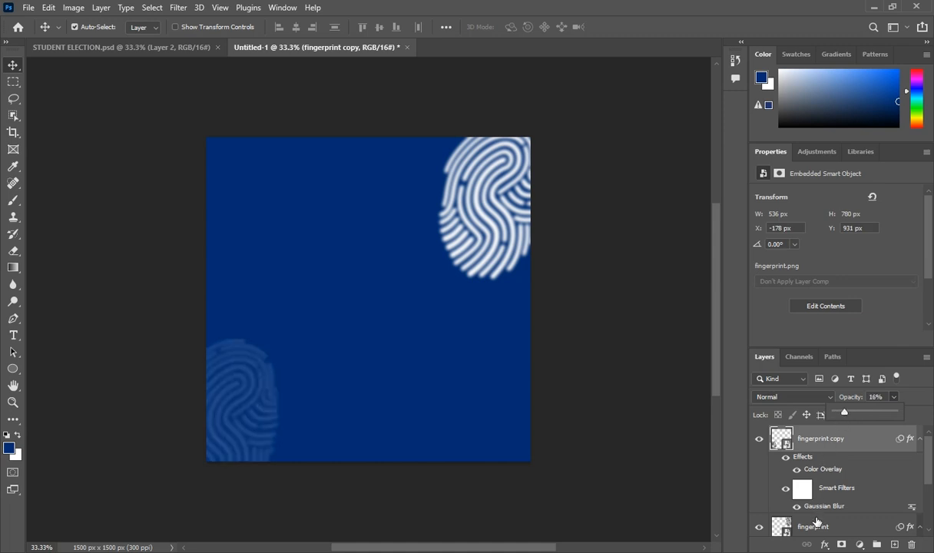
click(791, 525)
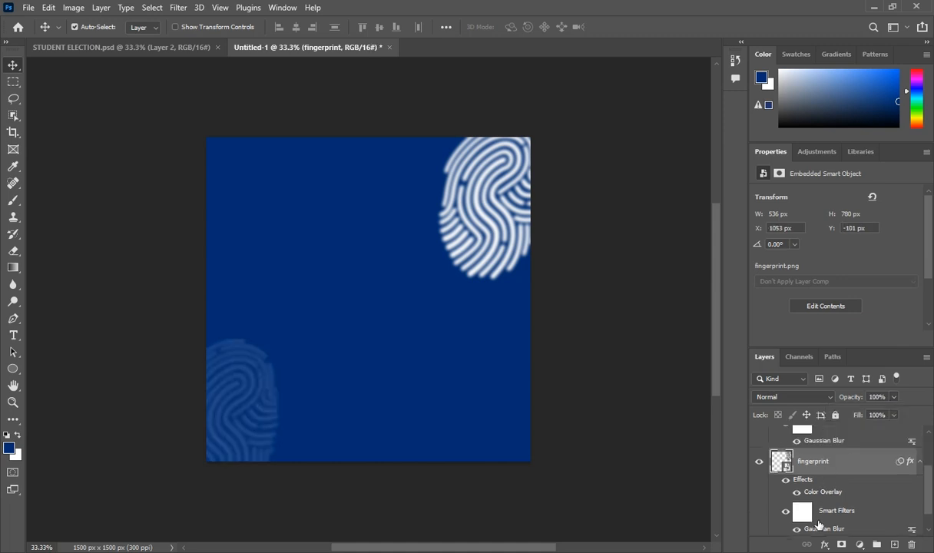
click(894, 397)
click(858, 414)
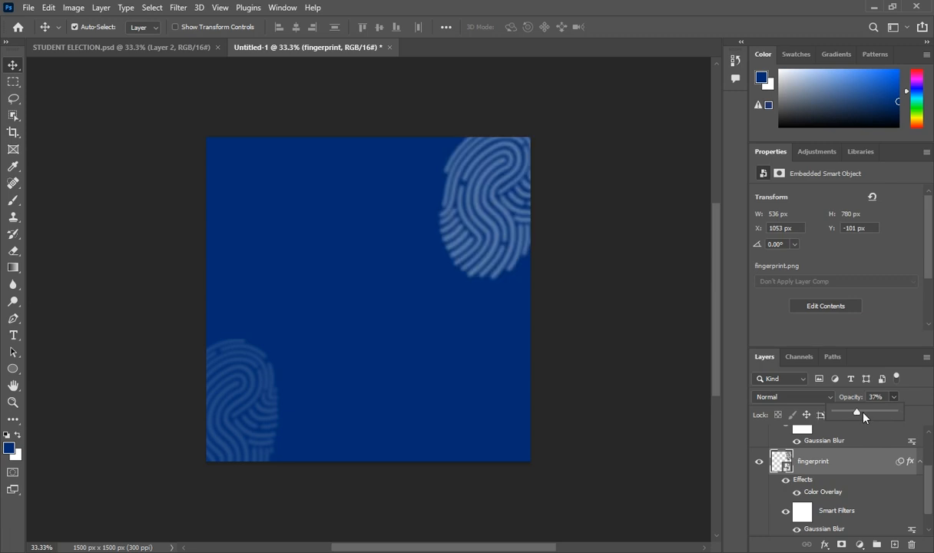
drag(867, 415, 872, 415)
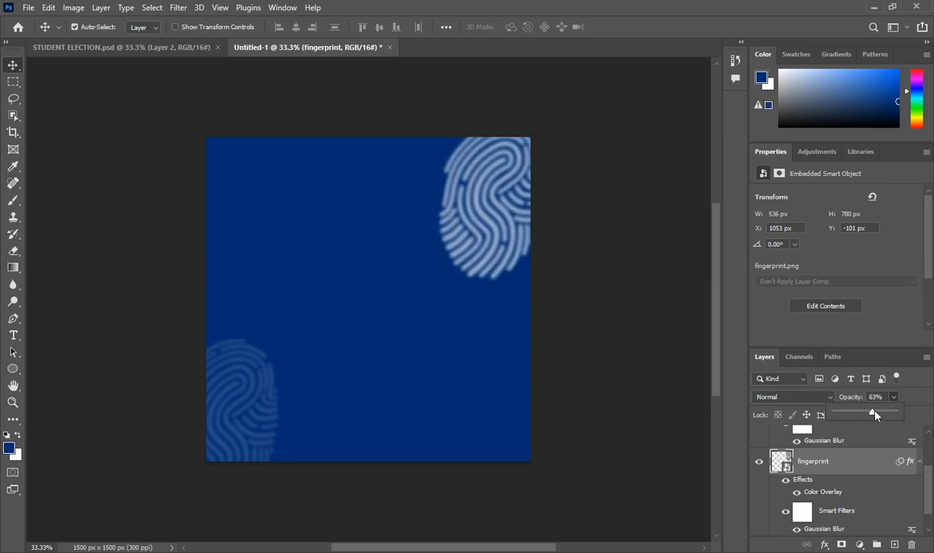
click(836, 470)
- Add an empty layer above the fingerprint copy and place the photo image from the source files folder there
scroll(837, 470, up, 2)
click(830, 439)
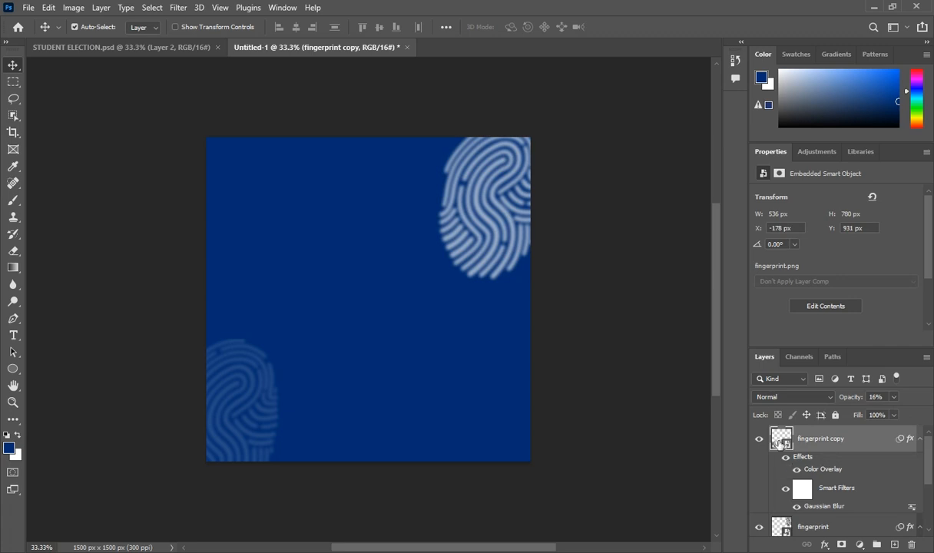
key(ctrl+shift+alt+n)
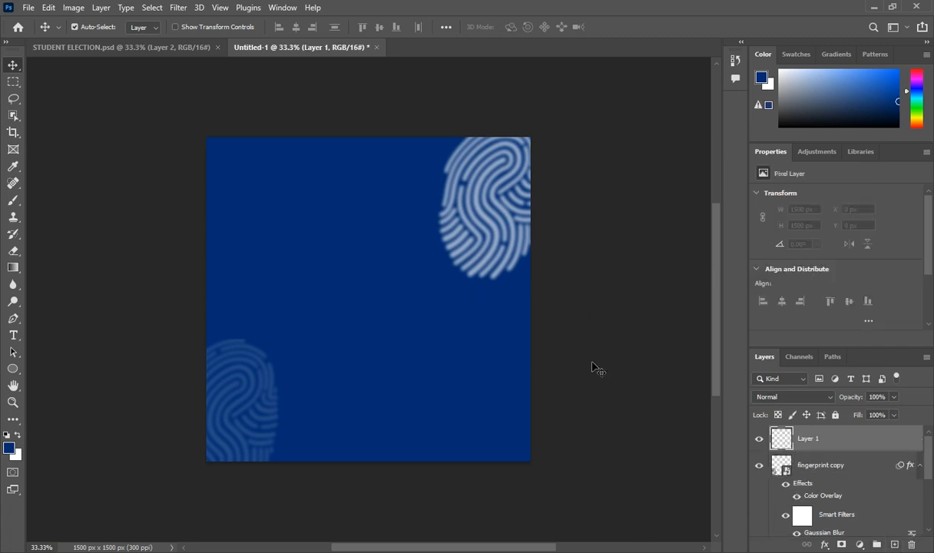
click(530, 550)
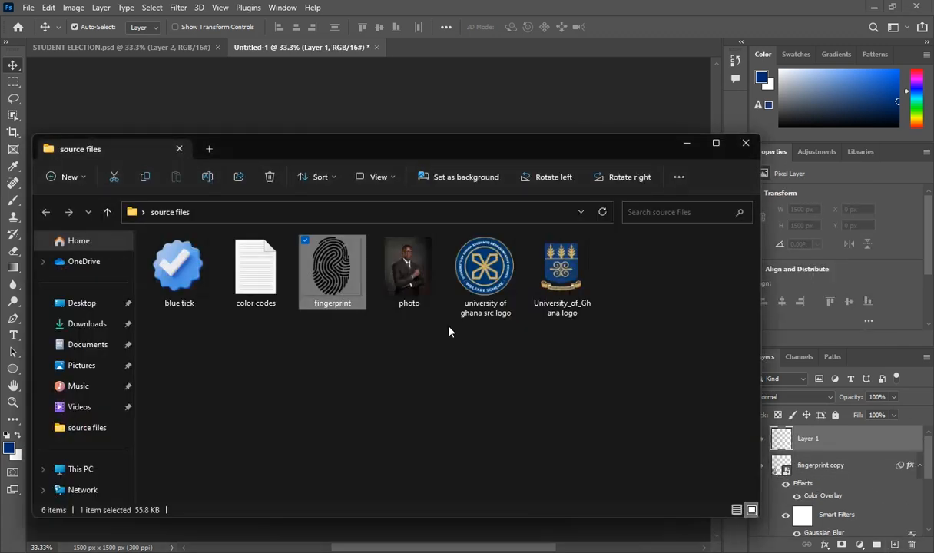
drag(394, 263, 476, 346)
key(Return)
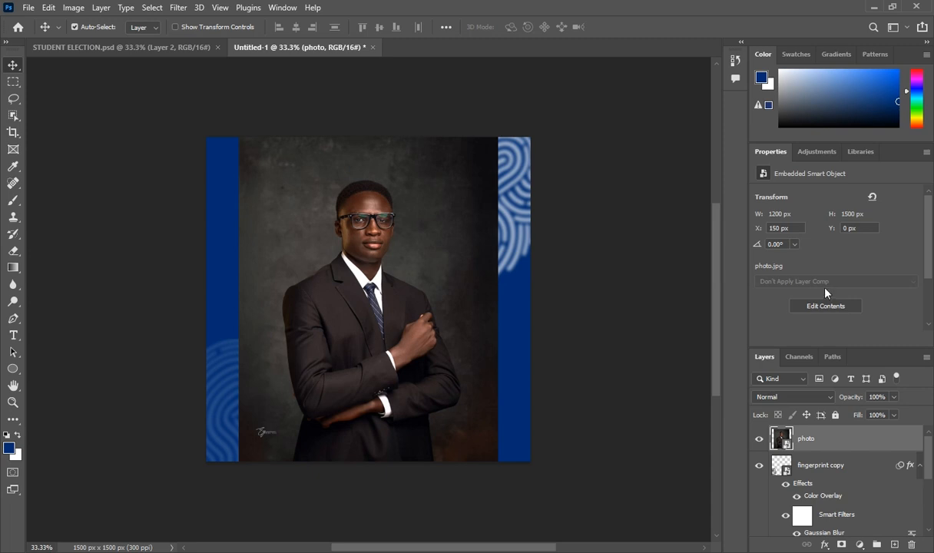
- Convert the photo smart object to a regular layer and remove its background
scroll(825, 292, down, 2)
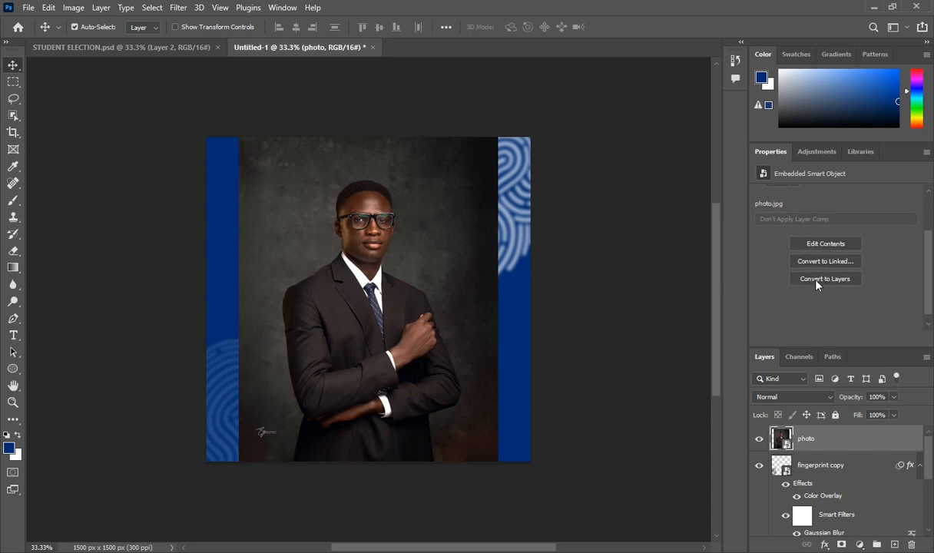
click(817, 279)
scroll(819, 285, down, 3)
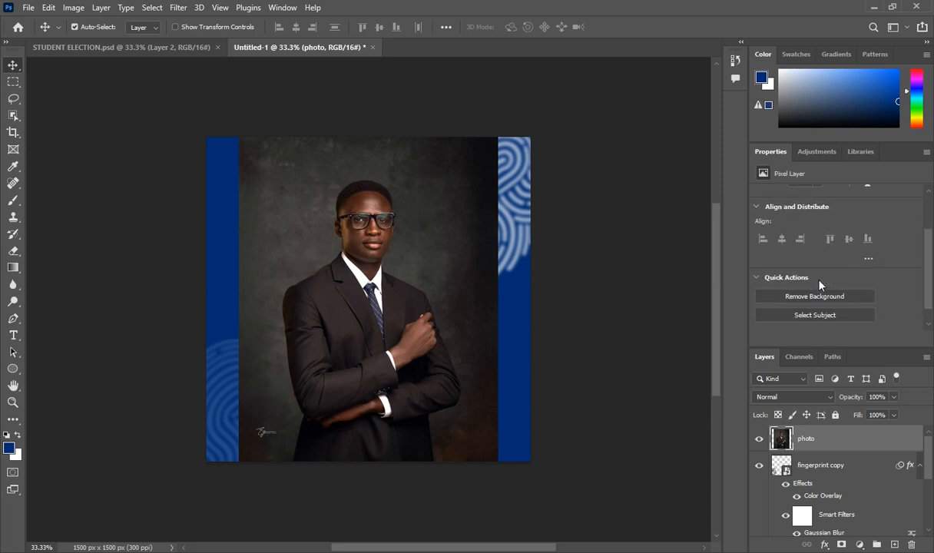
click(819, 298)
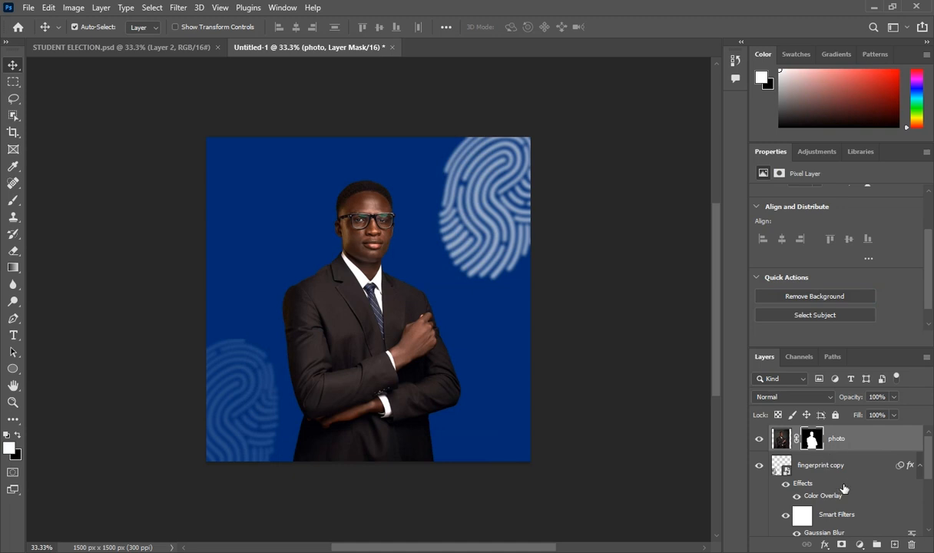
- Load the photo's layer mask as a selection and open Refine Edge for it
ctrl+click(817, 441)
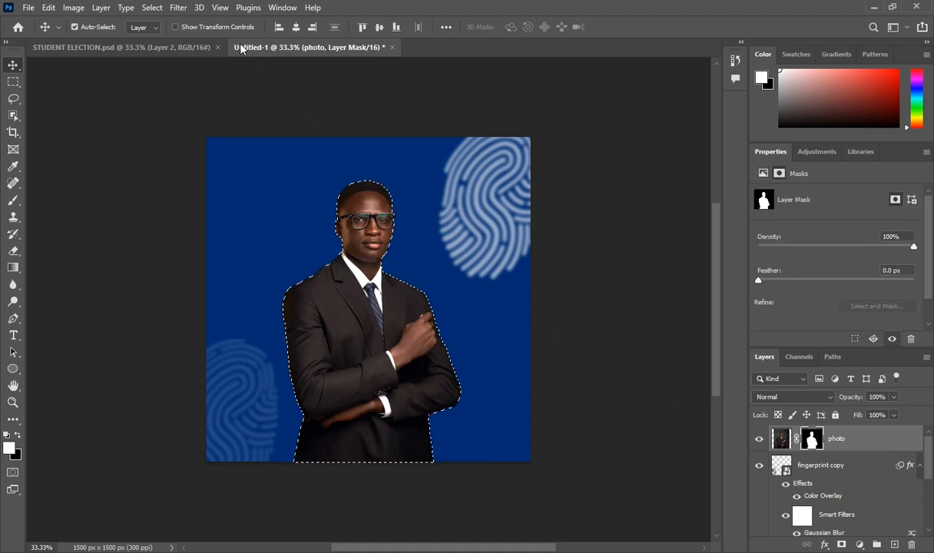
click(152, 8)
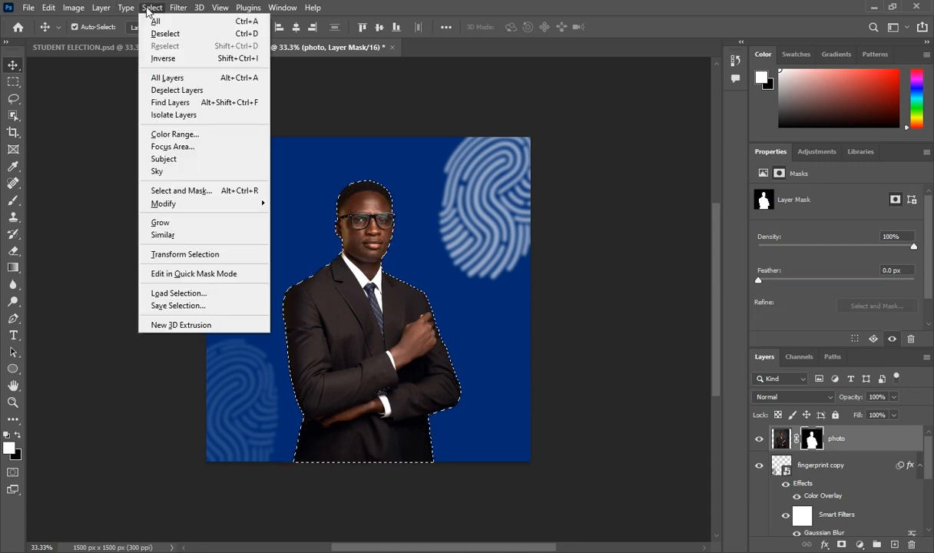
shift+click(182, 190)
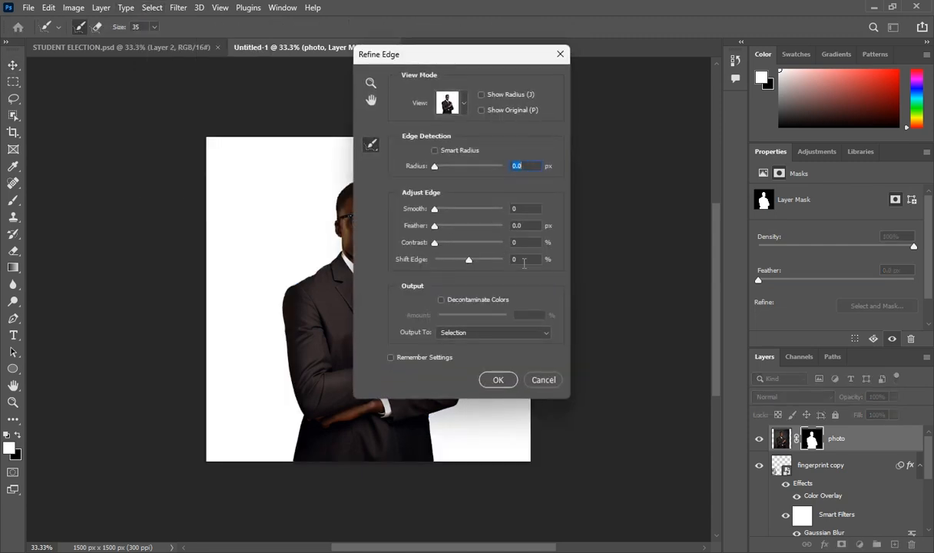
- Refine the photo mask with Shift Edge -2%, Feather 0.2 px, Smooth 2 and Decontaminate Colors, output to a new layer with layer mask
double_click(525, 262)
key(Down)
key(Down)
click(529, 230)
key(Up)
click(527, 208)
key(Up)
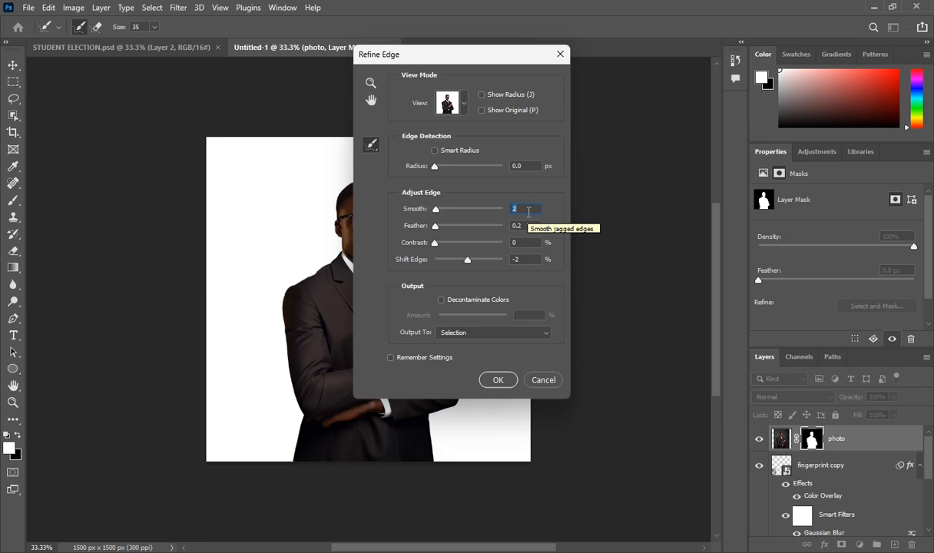
click(441, 300)
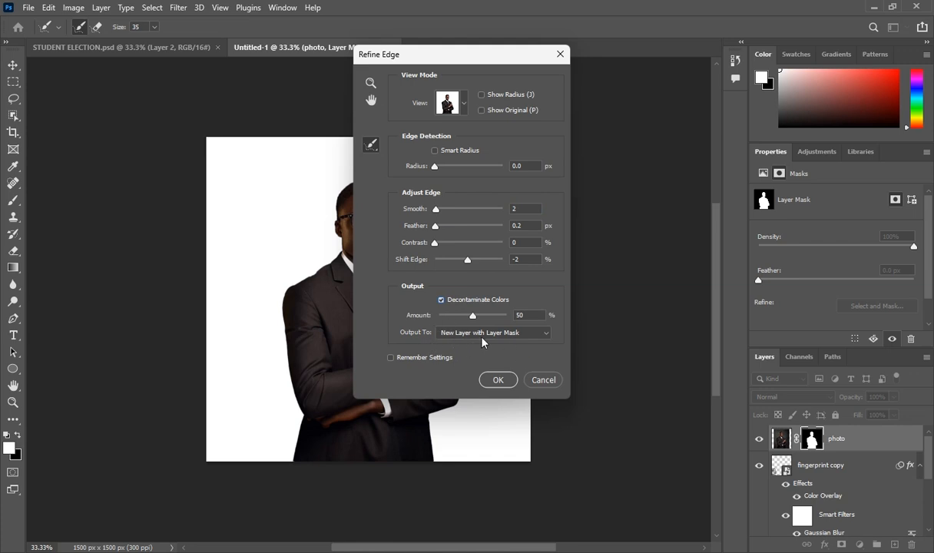
click(497, 381)
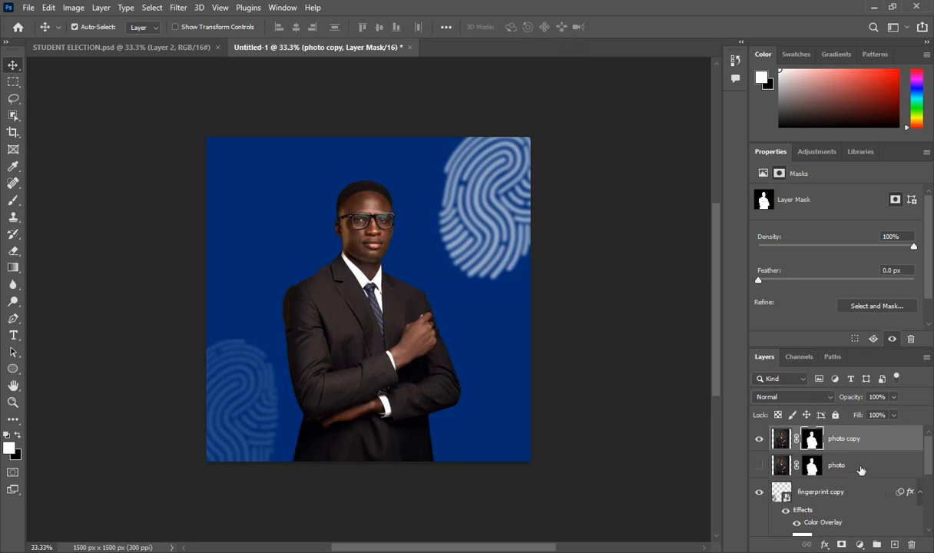
- Convert the photo copy and photo layers together into one smart object
shift+click(860, 468)
right_click(859, 443)
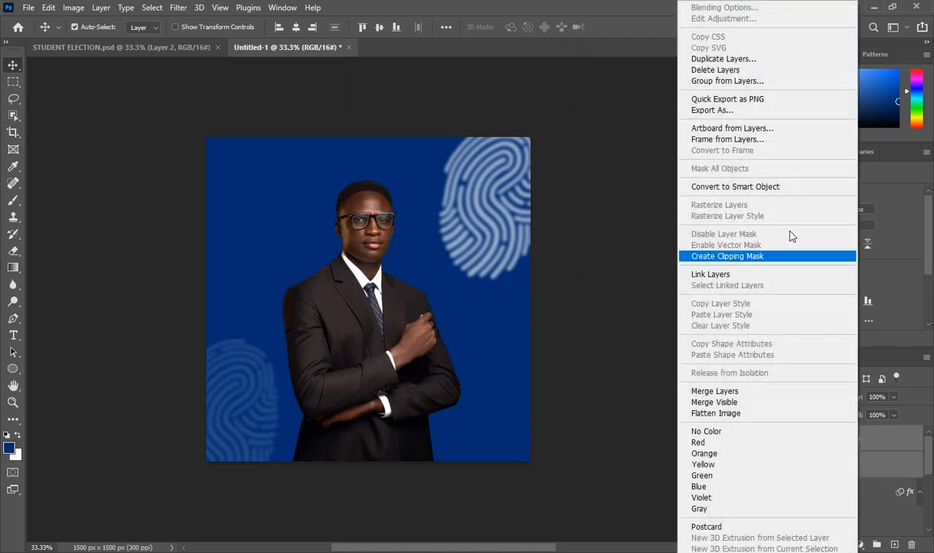
click(761, 186)
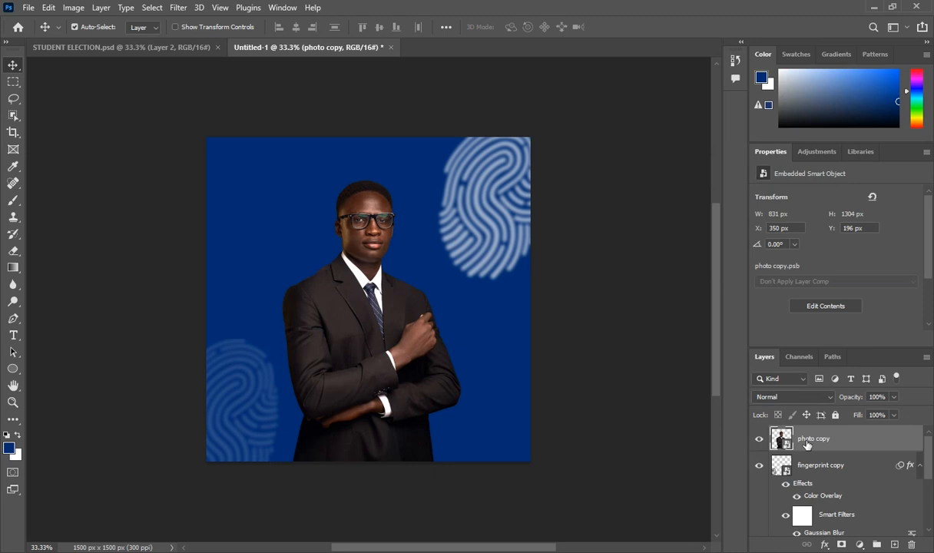
- Apply a Camera Raw filter to the photo copy with Exposure +0.35, Highlights +21, Texture +11 and Clarity +35
key(ctrl)
key(ctrl+shift+a)
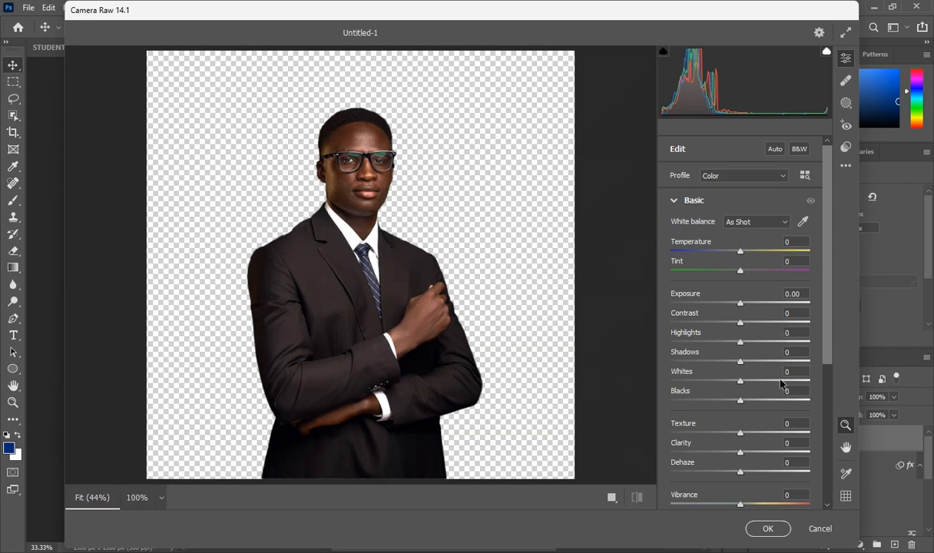
drag(740, 307, 744, 307)
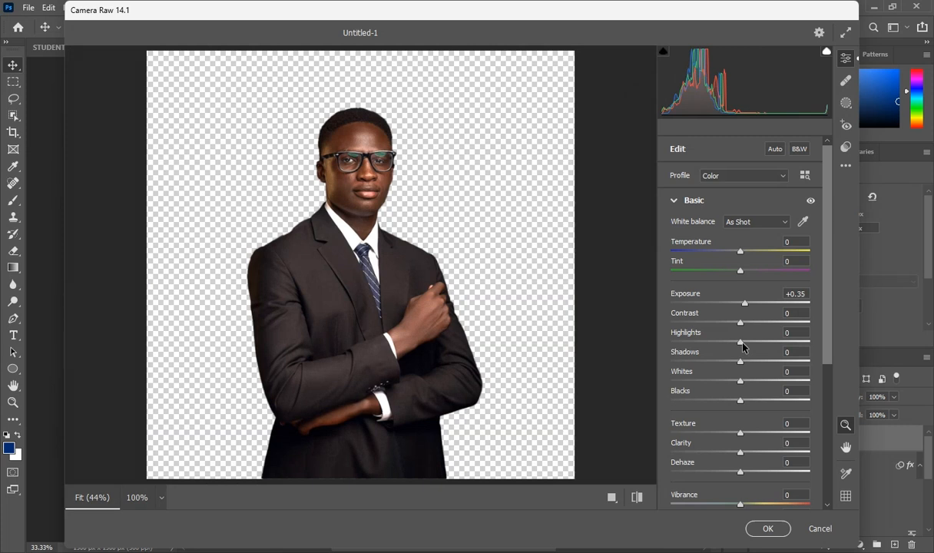
drag(742, 348, 758, 348)
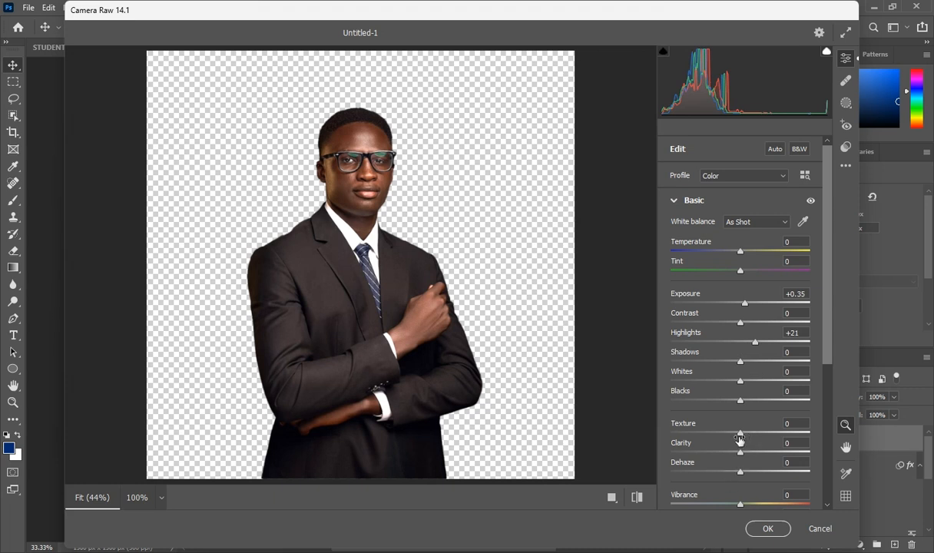
drag(739, 435, 765, 453)
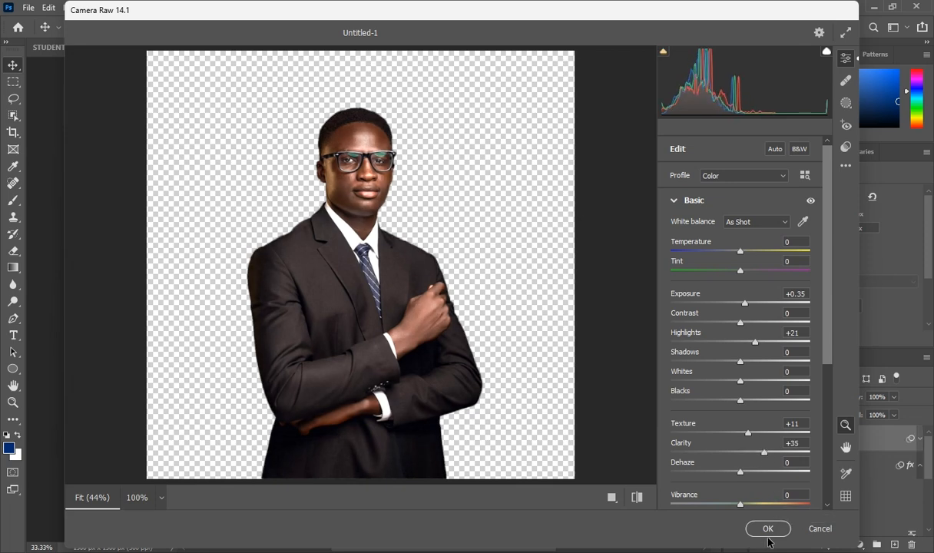
click(768, 531)
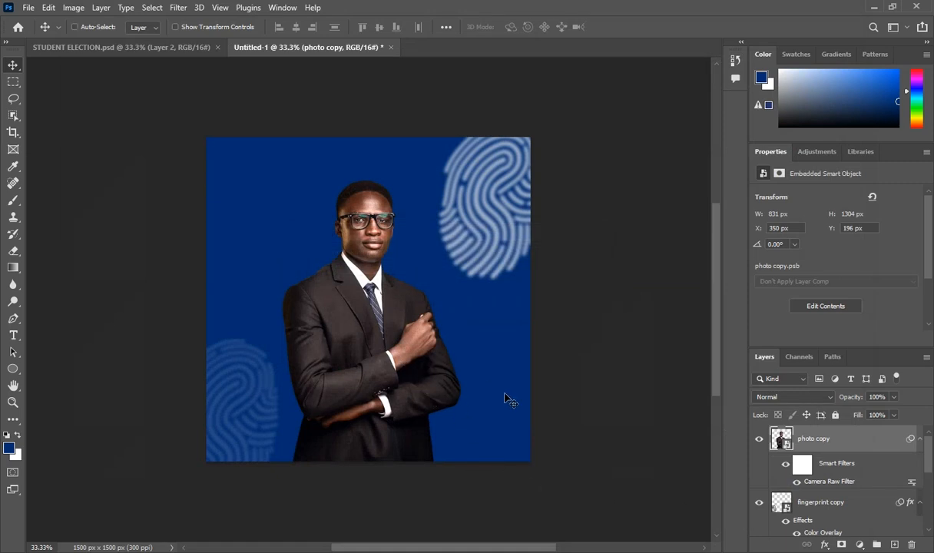
- Scale the candidate photo to about 112%, flip it horizontally and place it against the flyer's lower-right side
key(ctrl+t)
drag(282, 180, 260, 146)
drag(375, 282, 462, 309)
right_click(462, 309)
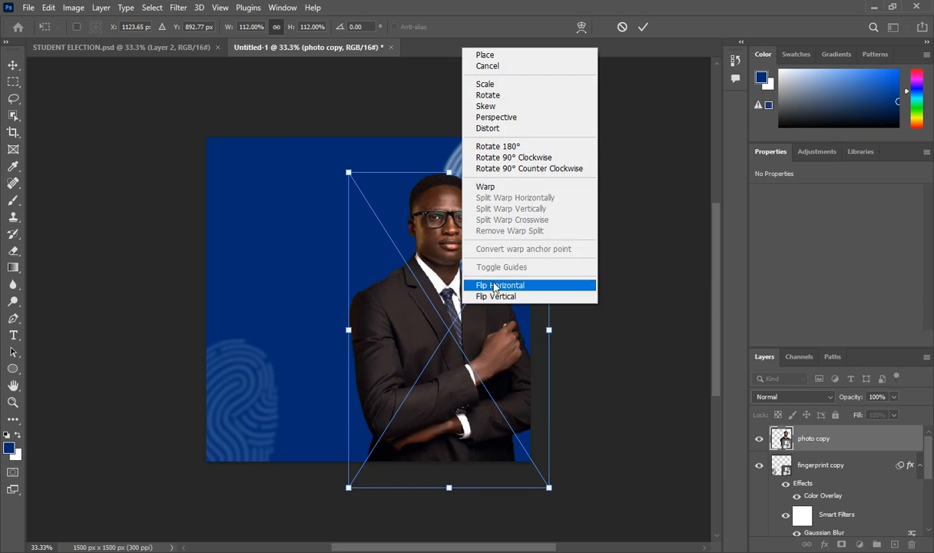
click(496, 285)
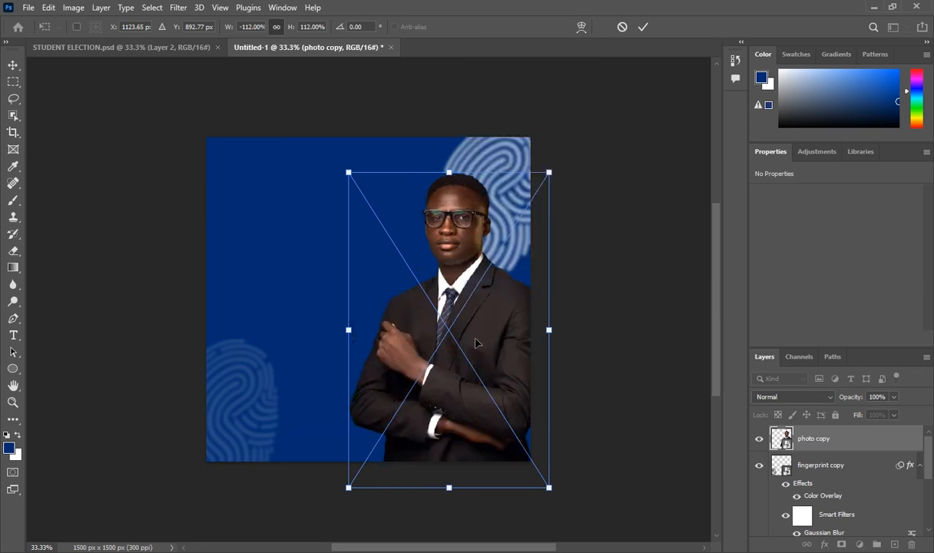
drag(476, 343, 486, 357)
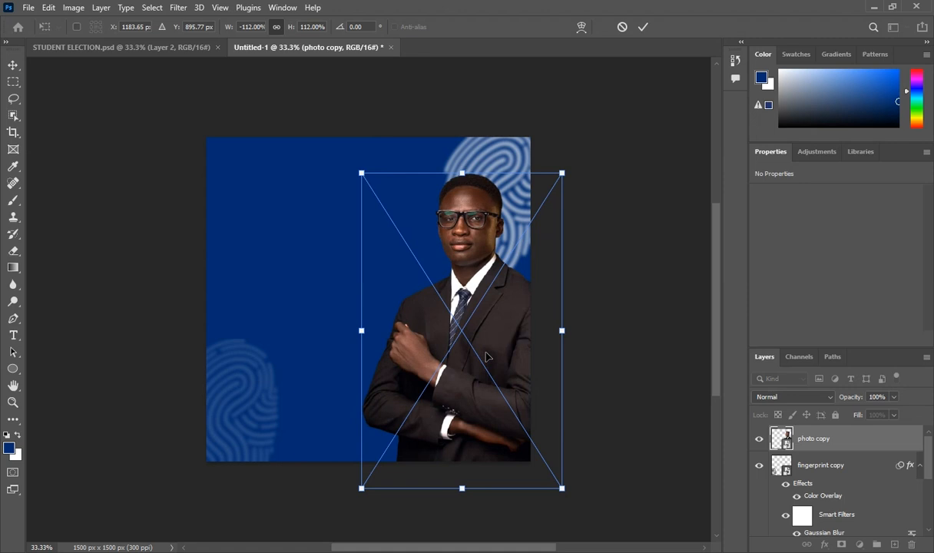
click(828, 438)
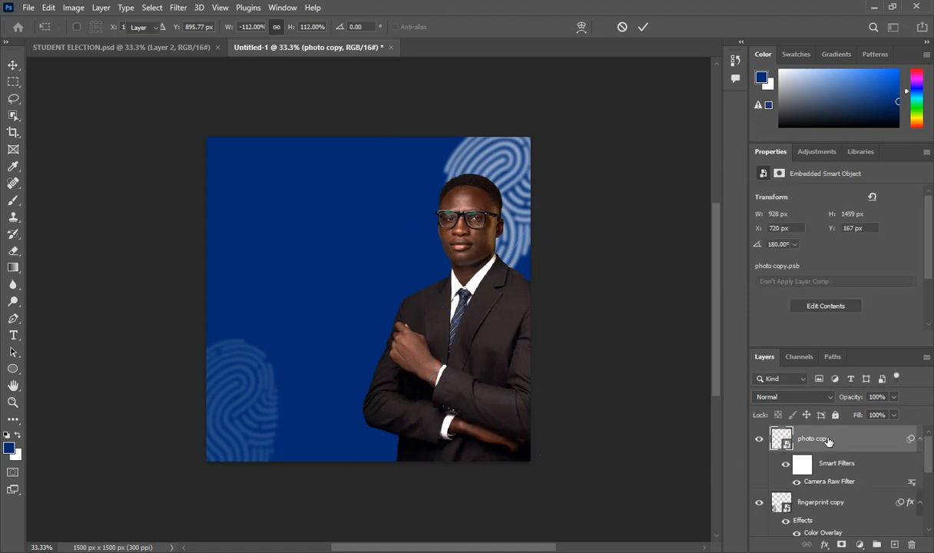
- Move the upper-right fingerprint slightly down and left so it sits behind the candidate's head
scroll(828, 441, down, 2)
scroll(827, 443, down, 2)
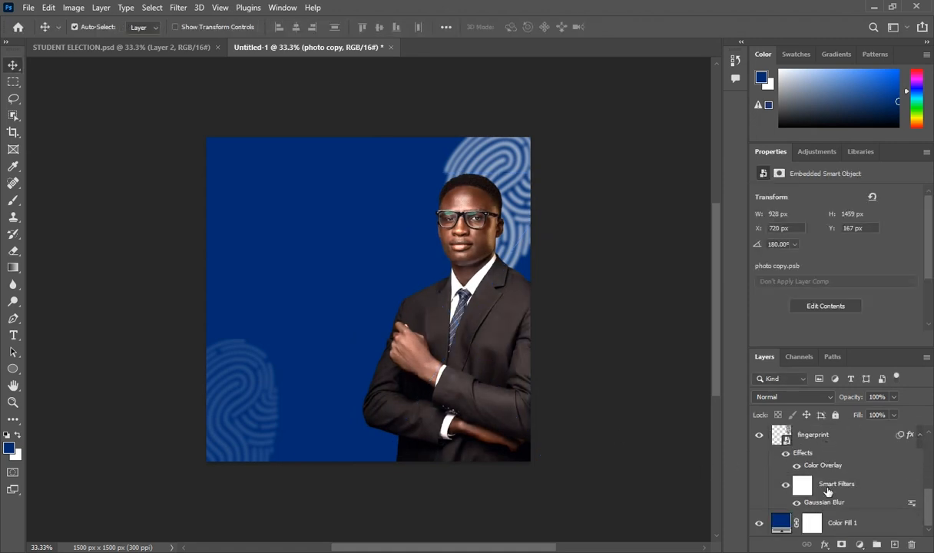
click(819, 442)
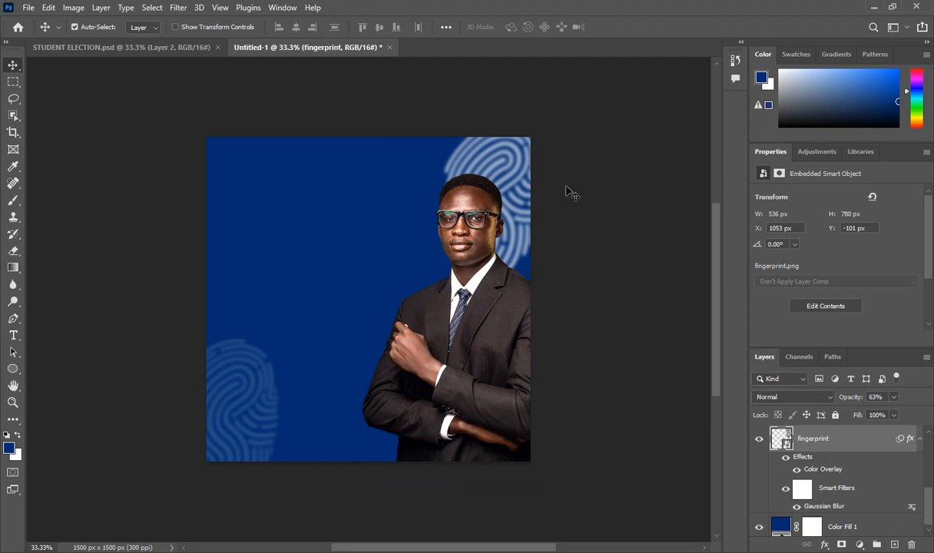
drag(506, 165, 495, 176)
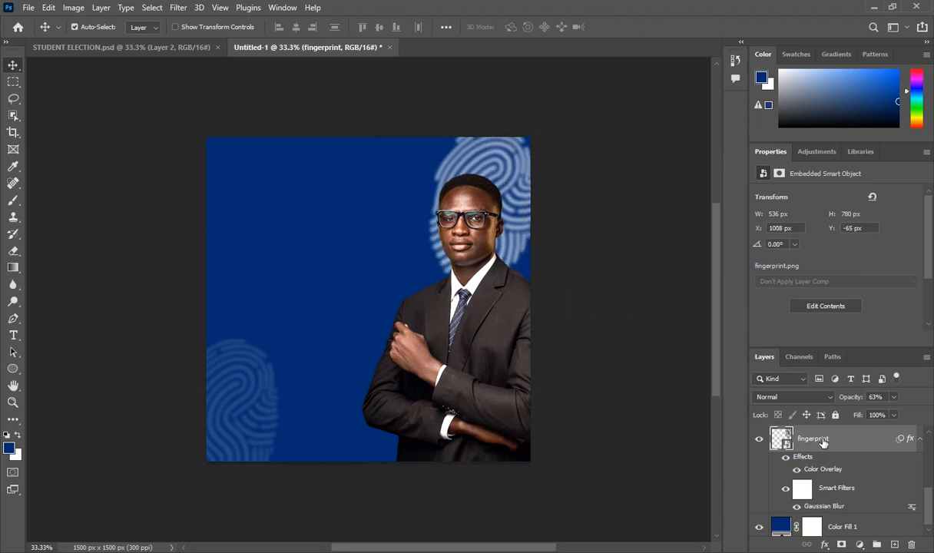
- Draw a 95 by 95 px circle on a new layer above the photo copy, in the flyer's upper-left area
scroll(811, 457, up, 3)
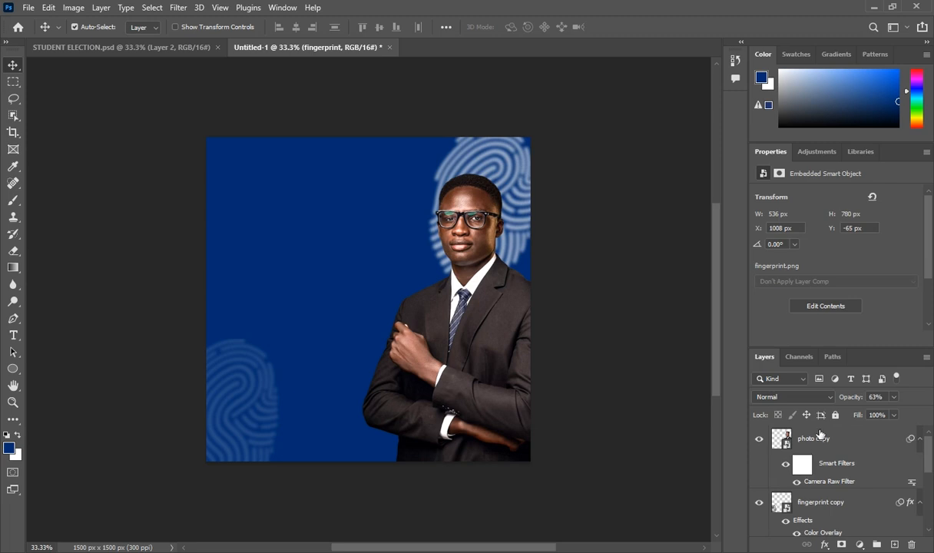
click(820, 438)
click(894, 544)
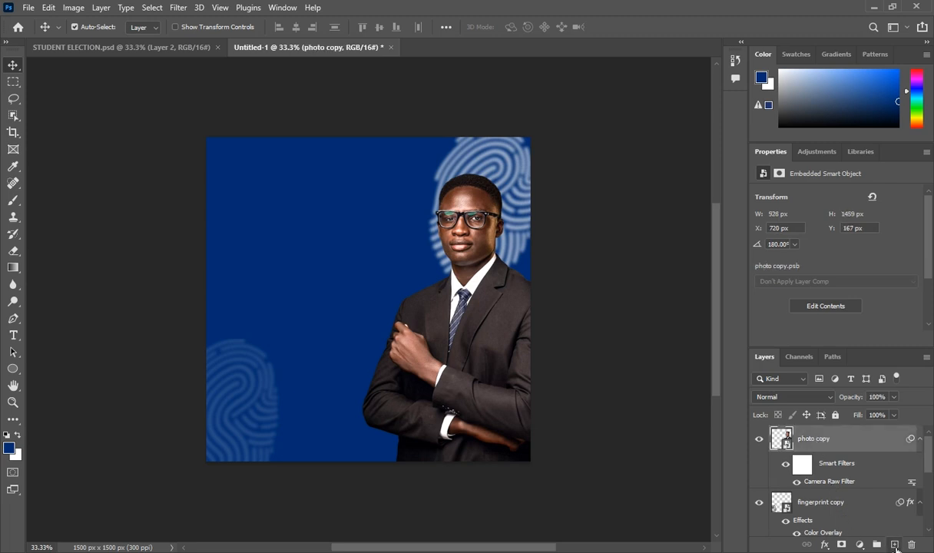
click(11, 370)
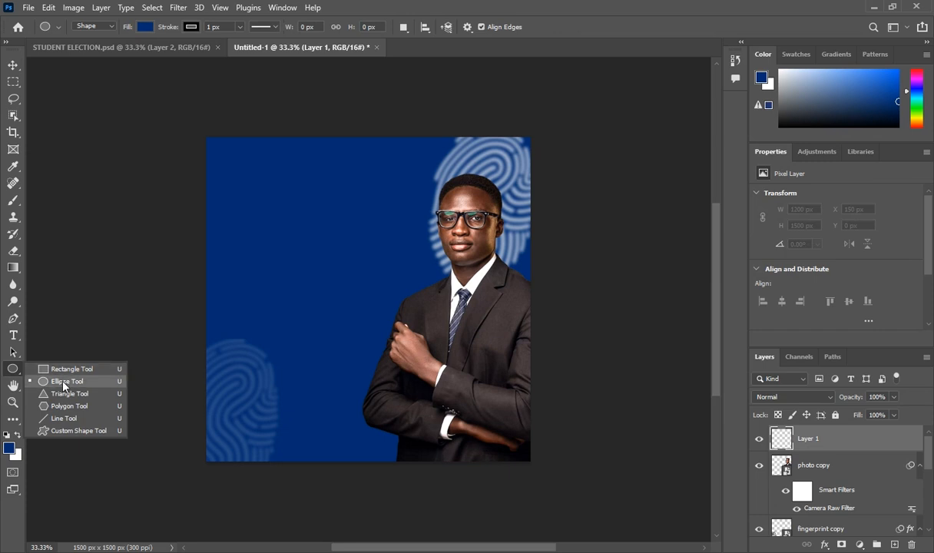
click(60, 361)
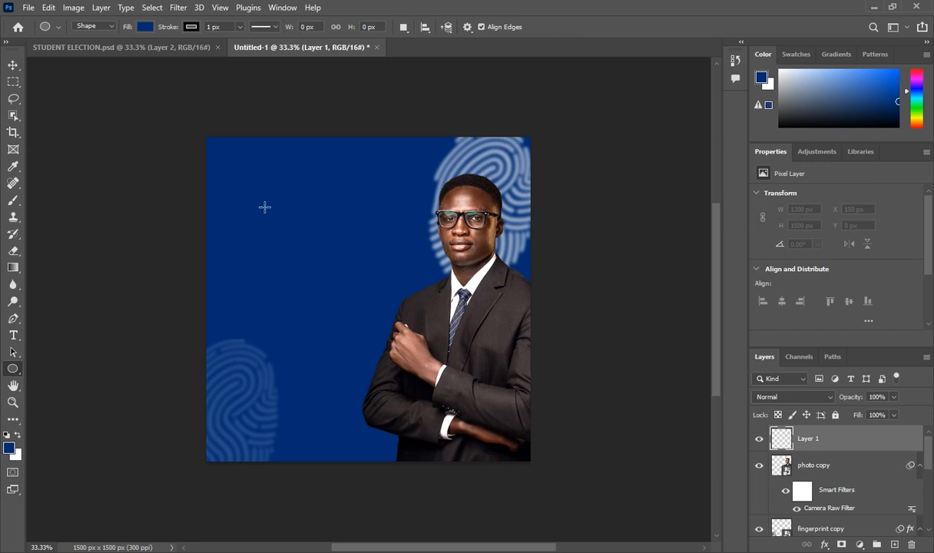
drag(261, 203, 285, 228)
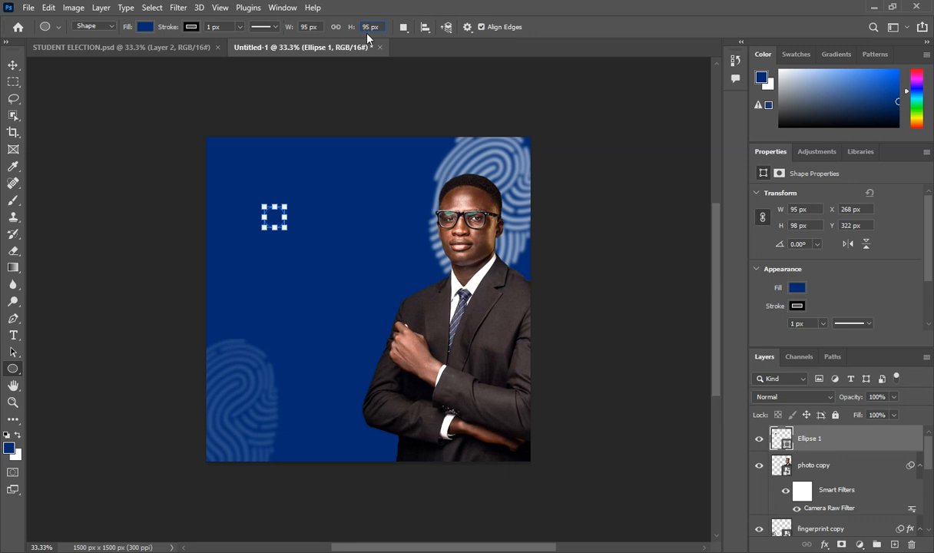
key(Return)
- Remove the circle's stroke and fill the circle with white
click(191, 26)
click(115, 53)
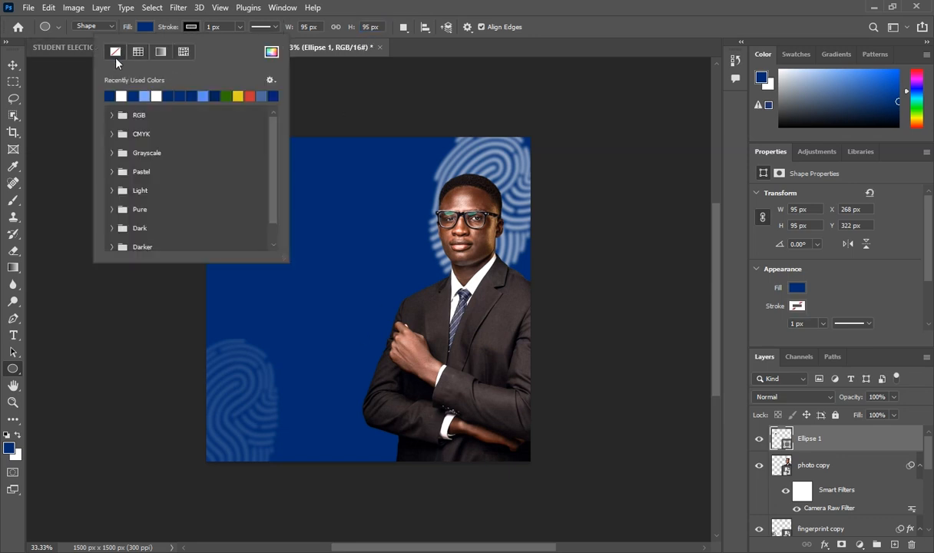
click(145, 27)
click(75, 96)
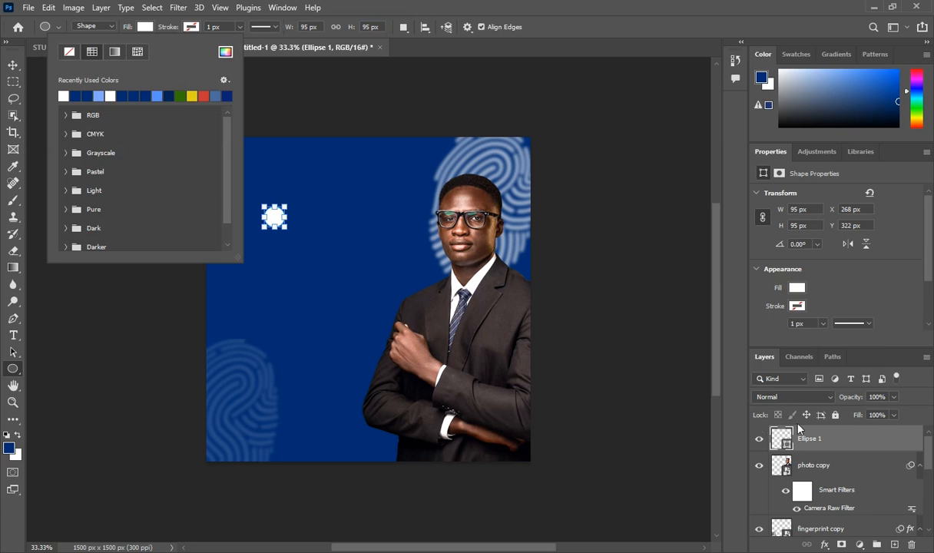
click(762, 418)
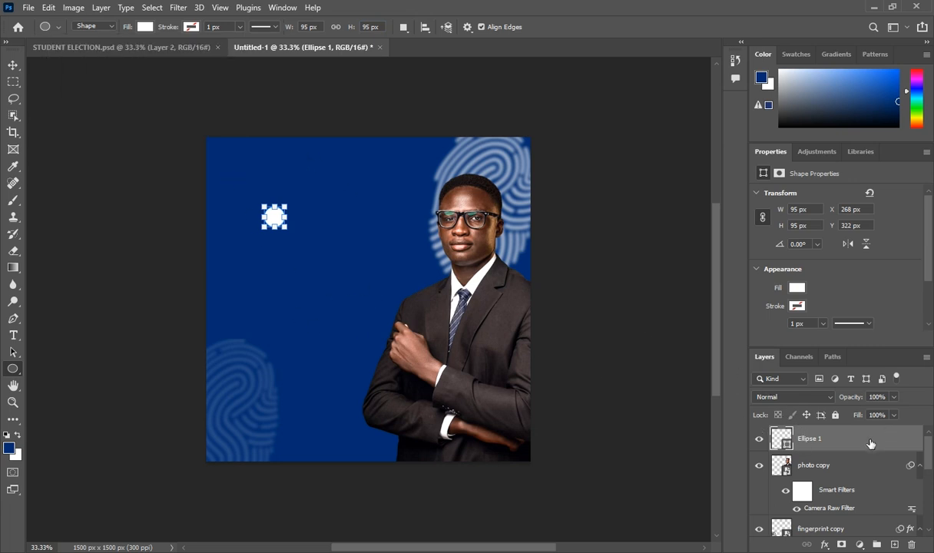
- Duplicate the white circle and place the copy directly to its right so the two circles touch
key(ctrl+j)
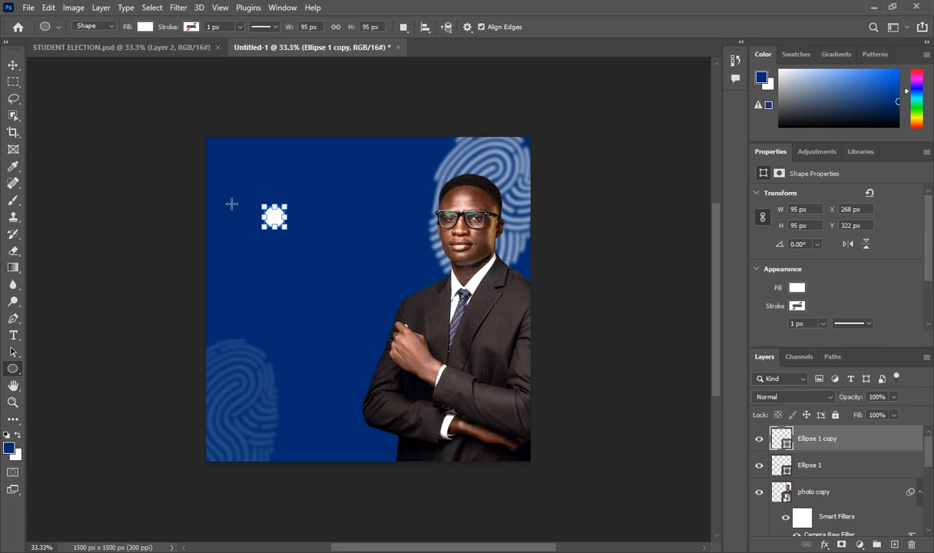
click(13, 68)
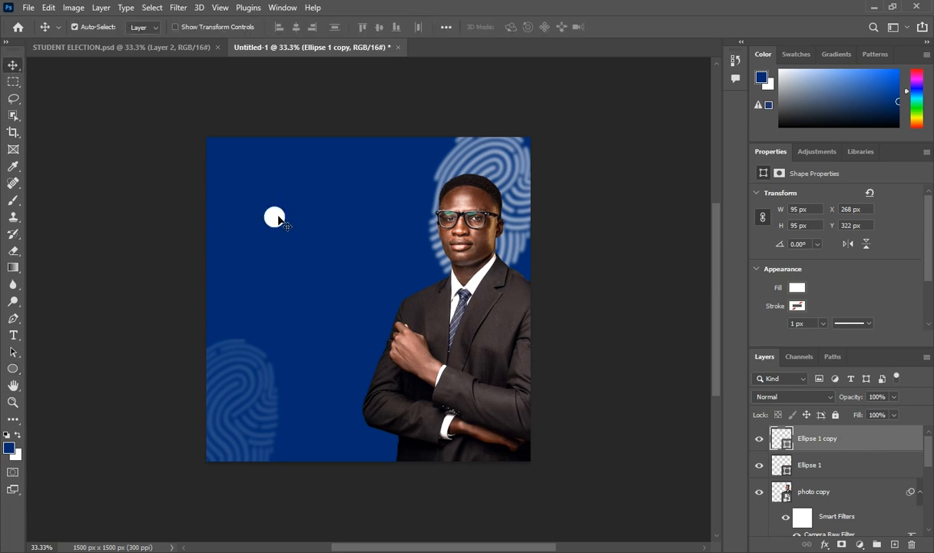
drag(281, 217, 300, 221)
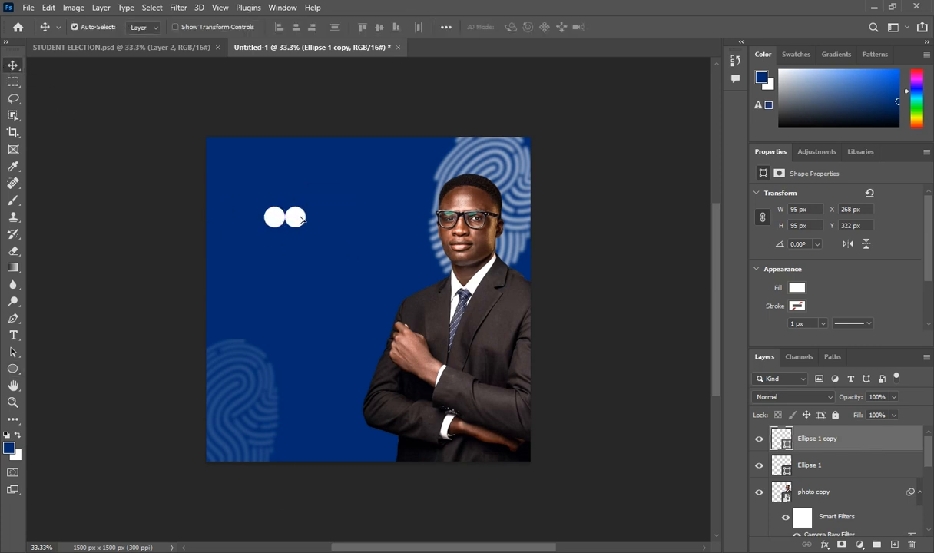
- Move both white circles together slightly upward, to about Y 277.5 px
shift+click(841, 466)
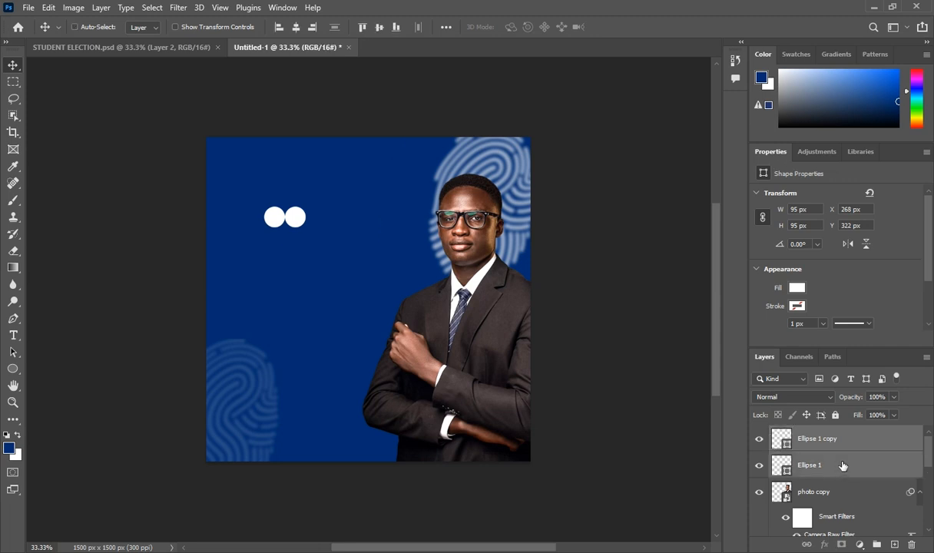
key(ctrl+t)
drag(300, 218, 285, 214)
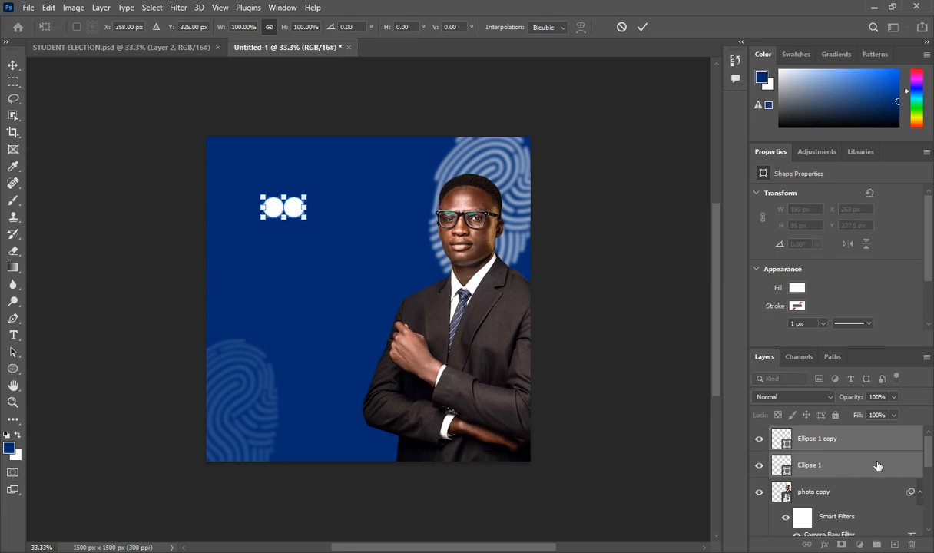
- Place the university of ghana src logo above the circles, scale it to about 87 px and centre it on the right-hand white circle
click(833, 439)
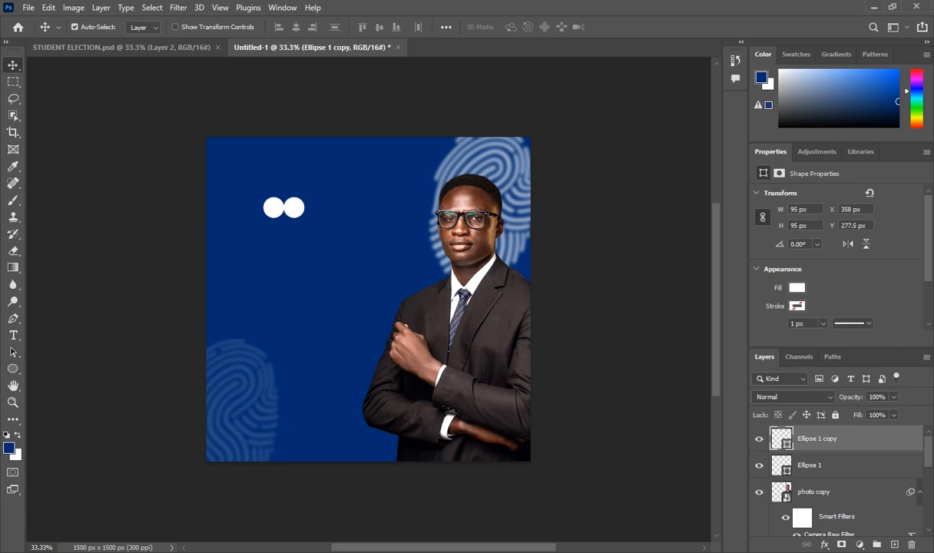
key(alt+Tab)
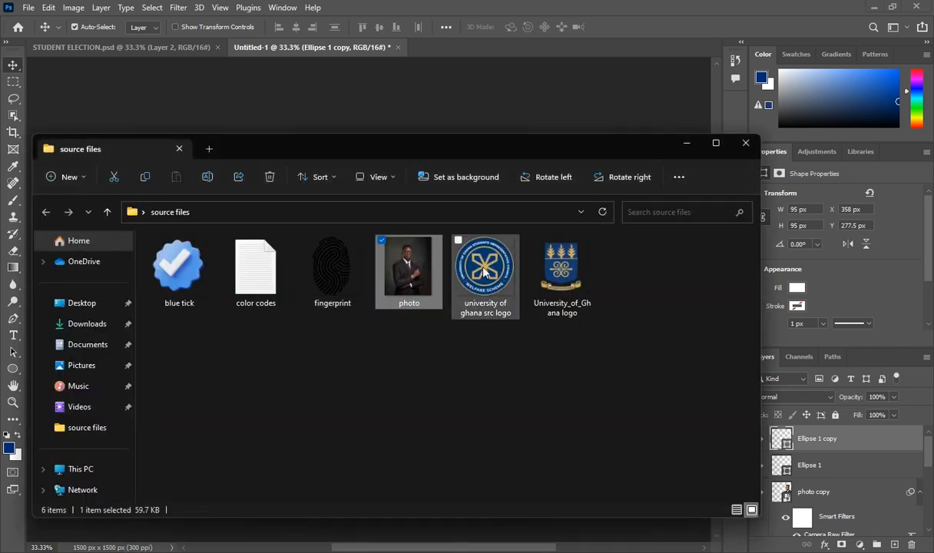
drag(484, 272, 610, 448)
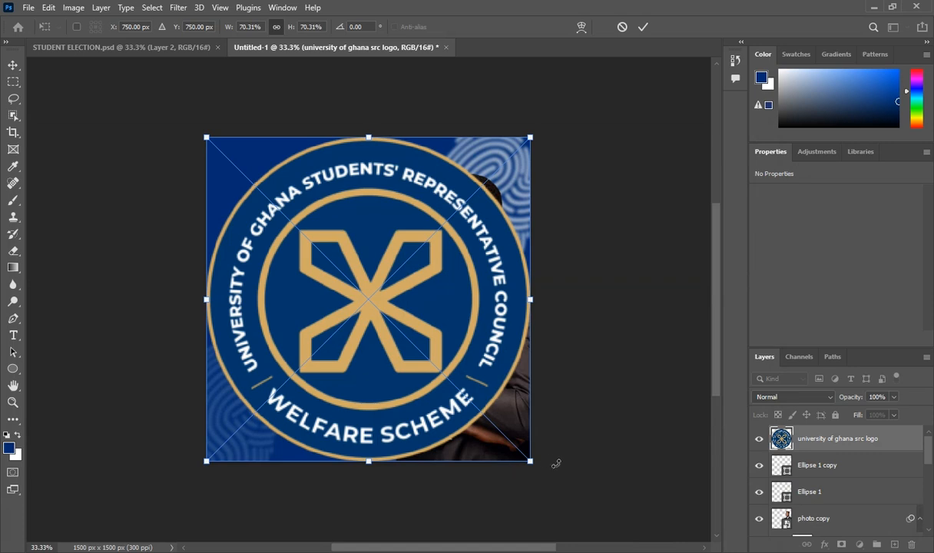
drag(538, 463, 283, 204)
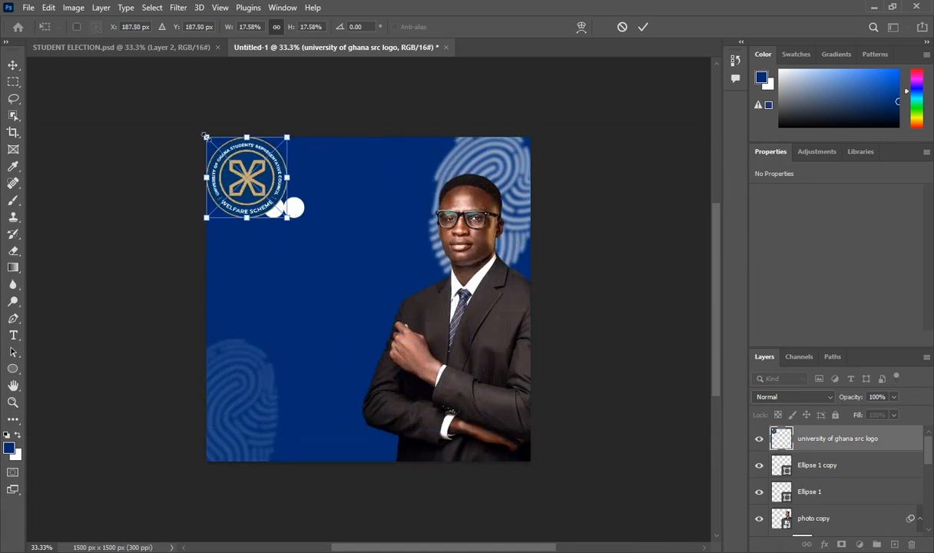
drag(206, 137, 267, 198)
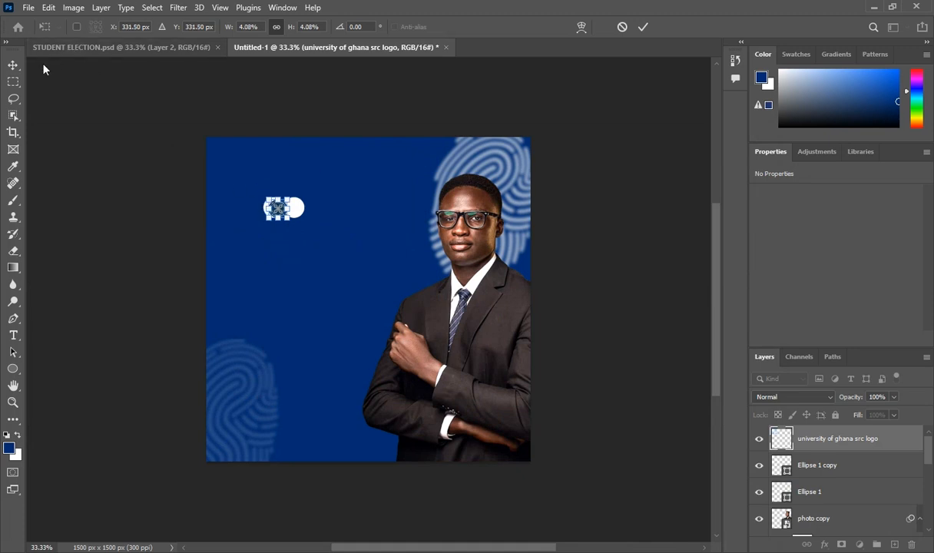
click(14, 66)
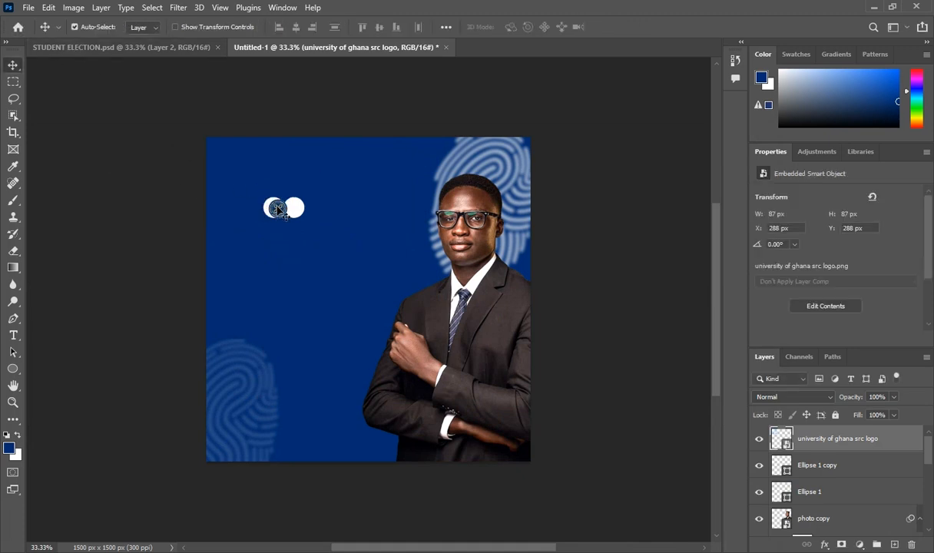
drag(278, 209, 293, 207)
- Place the University_of_Ghana logo, scale it to about 52 by 62 px and centre it on the left-hand white circle
key(alt+Tab)
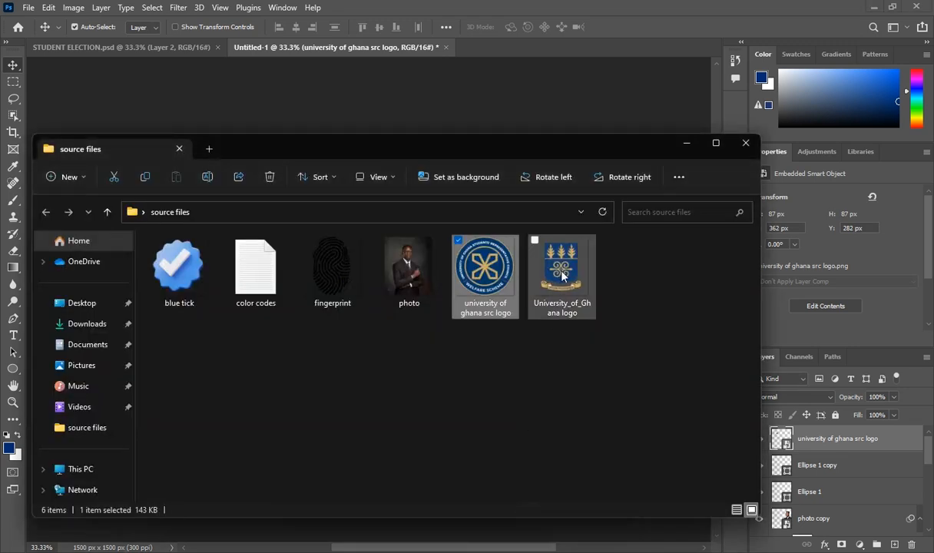
drag(560, 271, 279, 217)
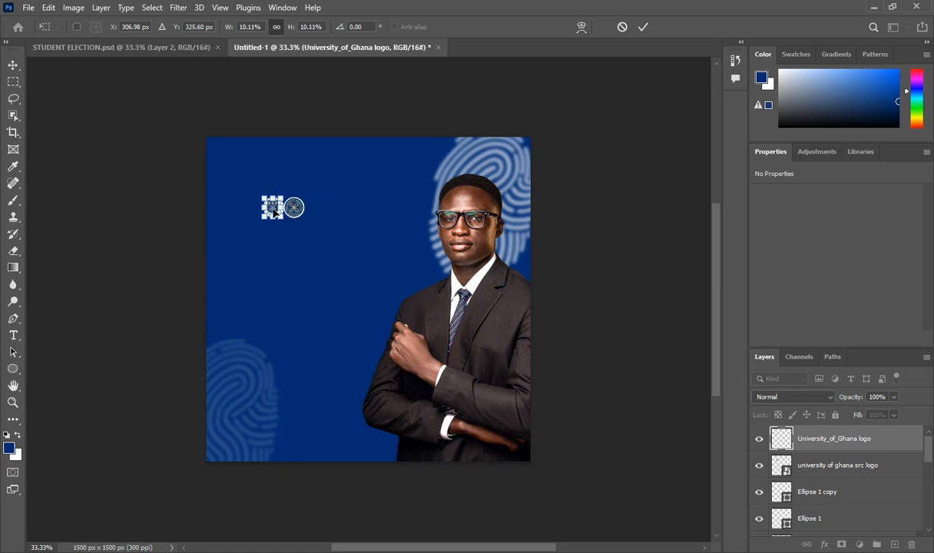
drag(278, 214, 266, 200)
key(Left)
key(Left)
key(Left)
key(Left)
key(Left)
key(Left)
key(Left)
key(Left)
key(Left)
key(Left)
key(Left)
key(Left)
key(Left)
key(Left)
key(Left)
key(Right)
key(Right)
key(Right)
key(Up)
key(Up)
key(Up)
key(Up)
key(Up)
key(Up)
key(Up)
key(Up)
key(Up)
key(Return)
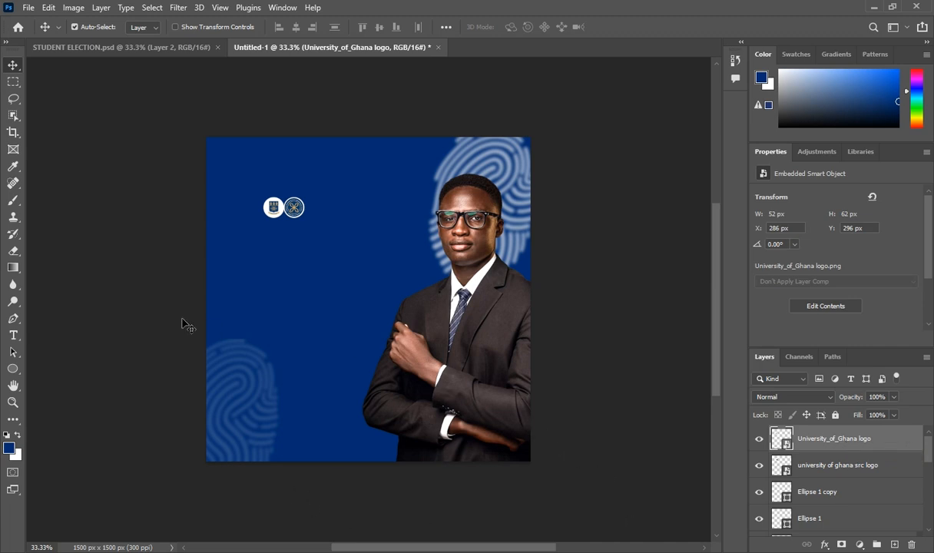
- Draw a rectangle of about 596 by 338 px on the flyer's lower-left area, beside the candidate's arm
click(10, 371)
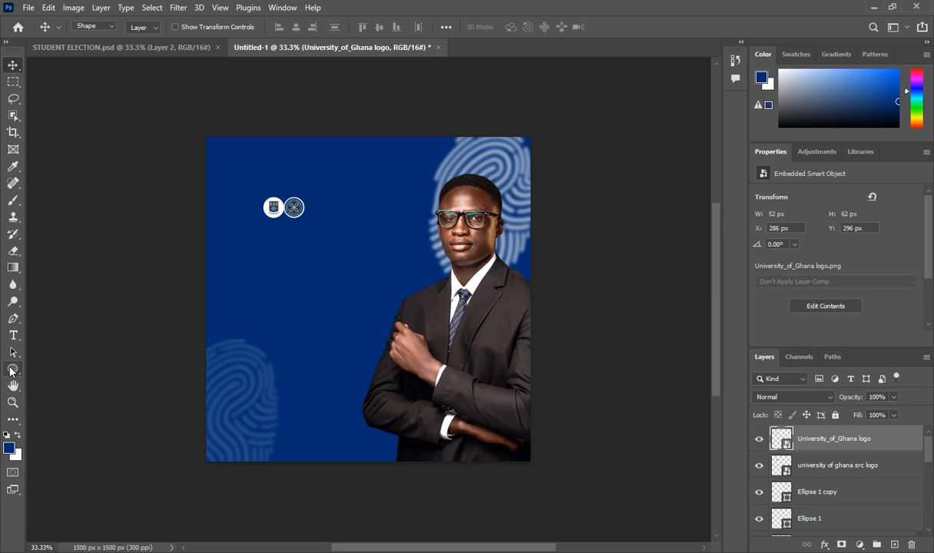
right_click(10, 370)
click(46, 354)
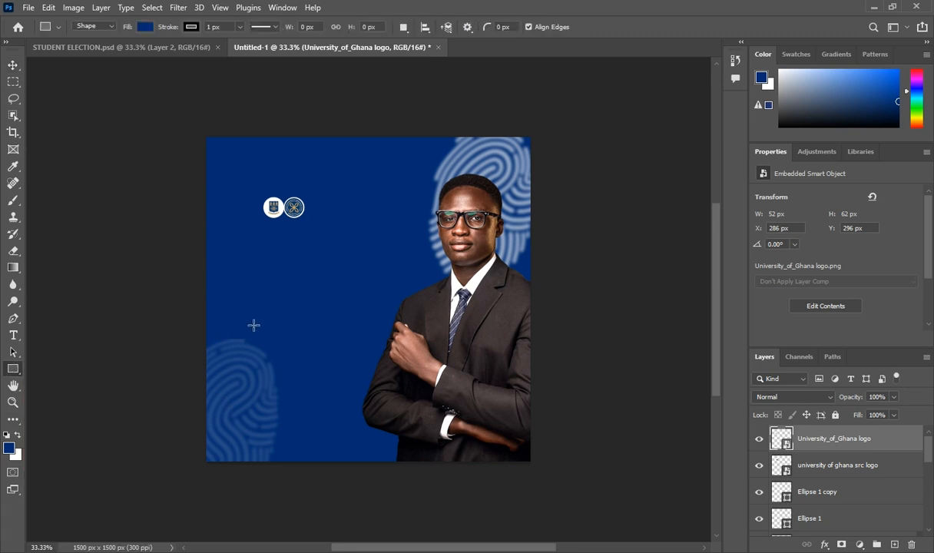
drag(253, 323, 381, 396)
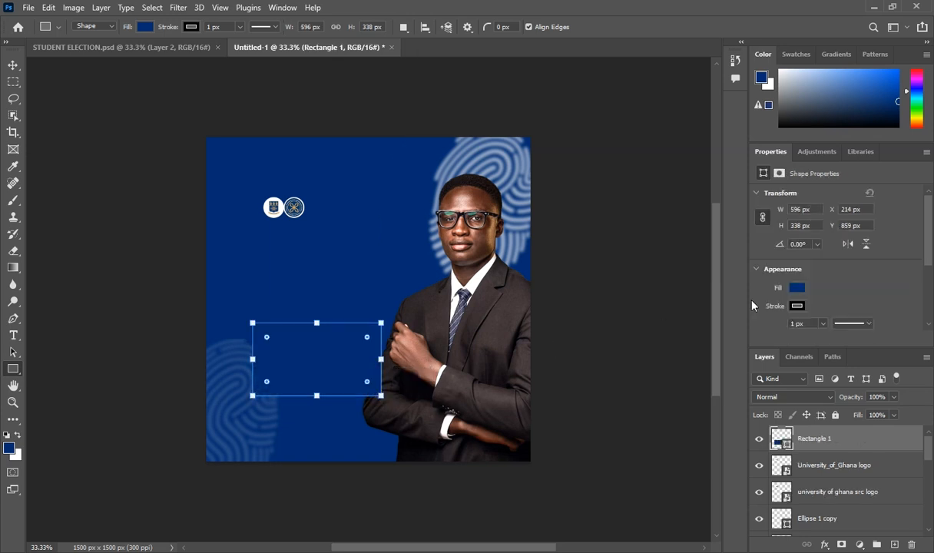
- Remove the rectangle's stroke and fill the rectangle with the darker navy colour 022358
click(796, 305)
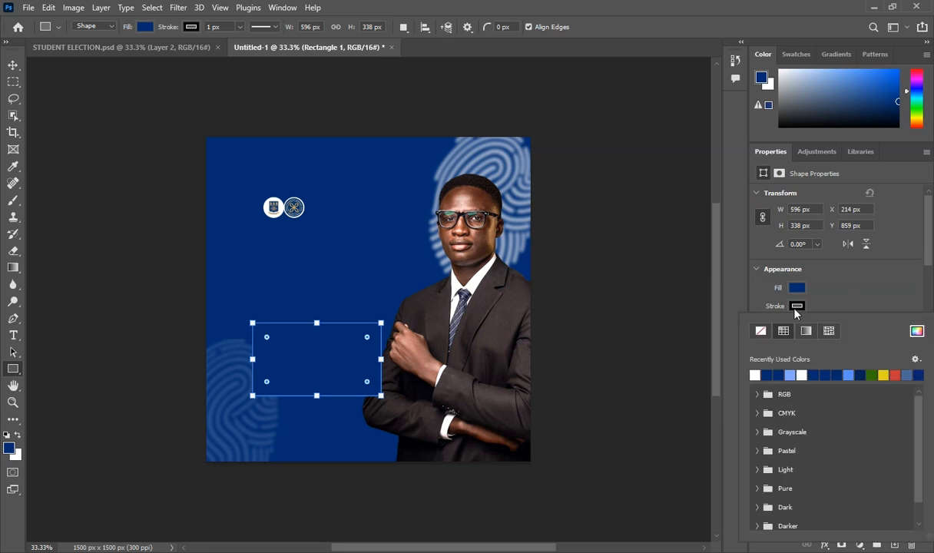
click(760, 330)
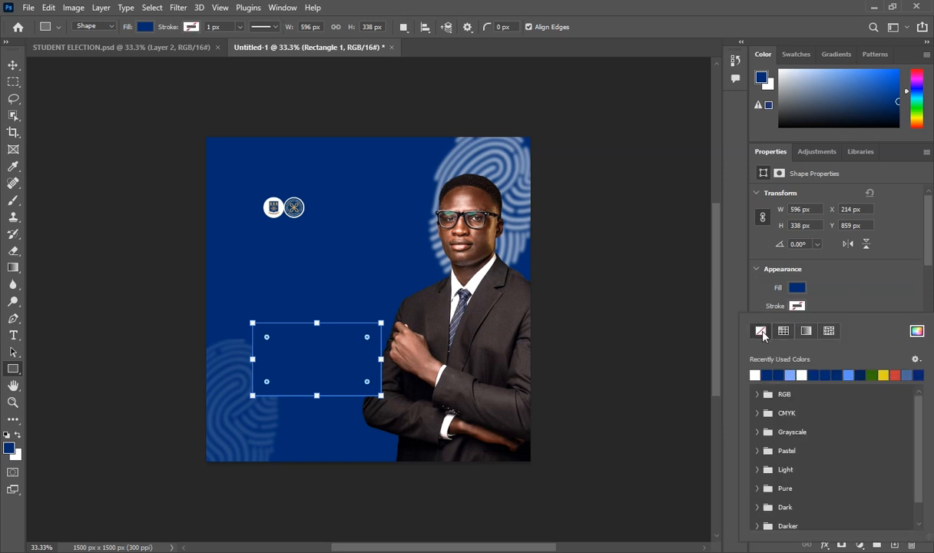
click(861, 374)
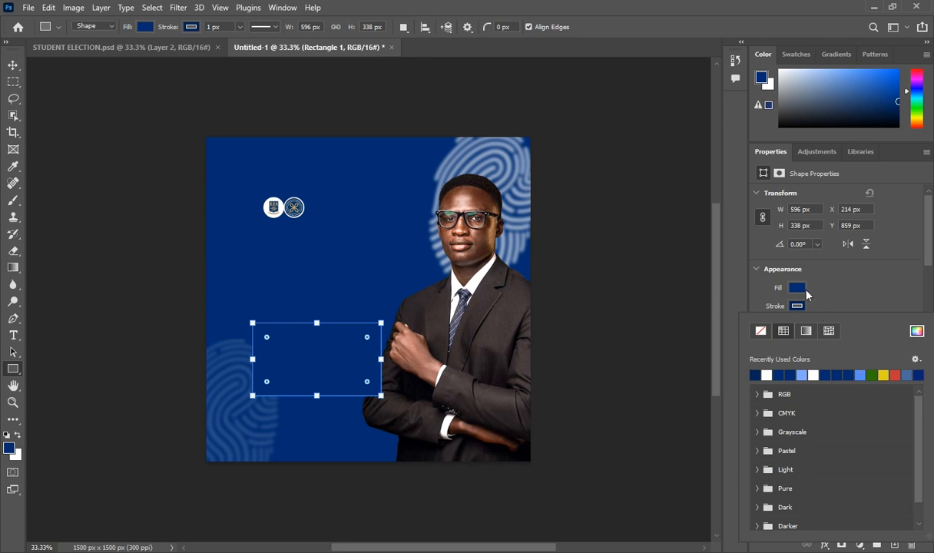
click(761, 331)
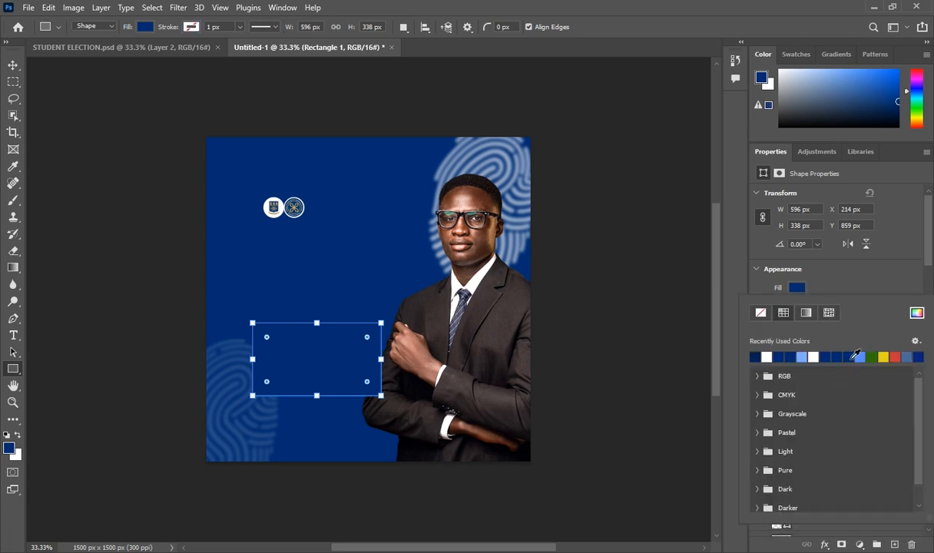
click(732, 398)
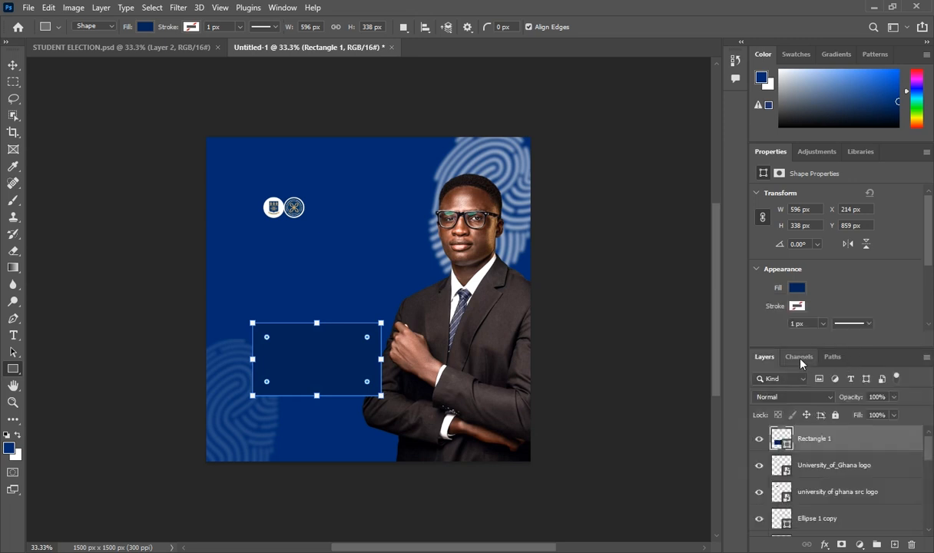
click(798, 305)
click(916, 313)
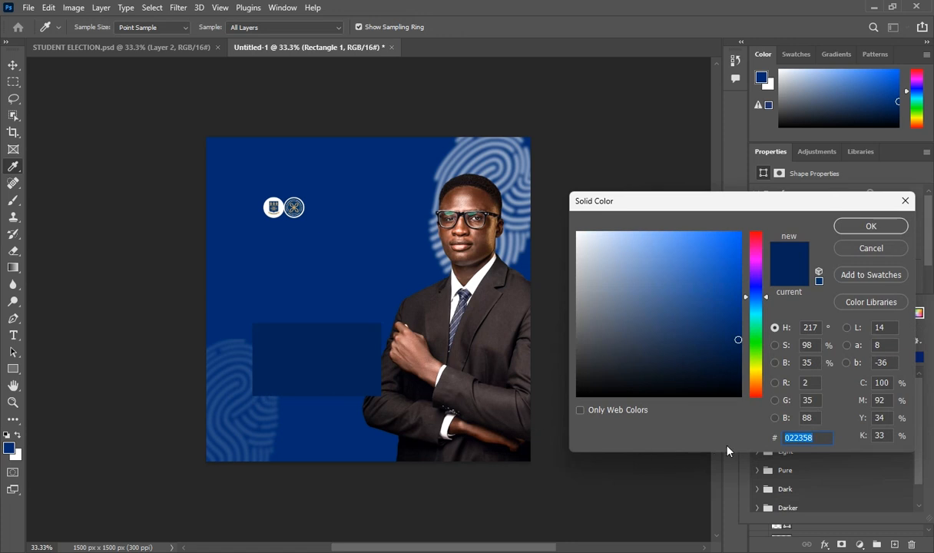
click(876, 230)
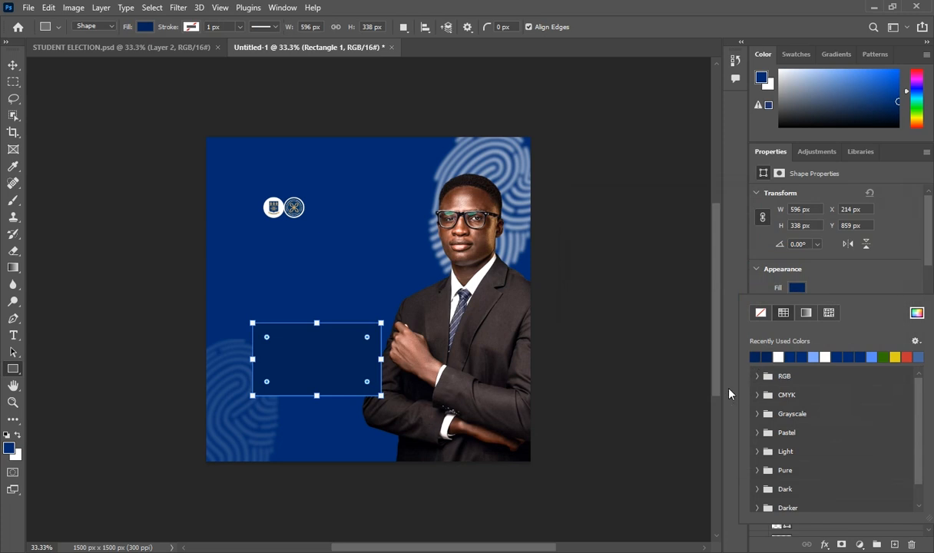
click(692, 367)
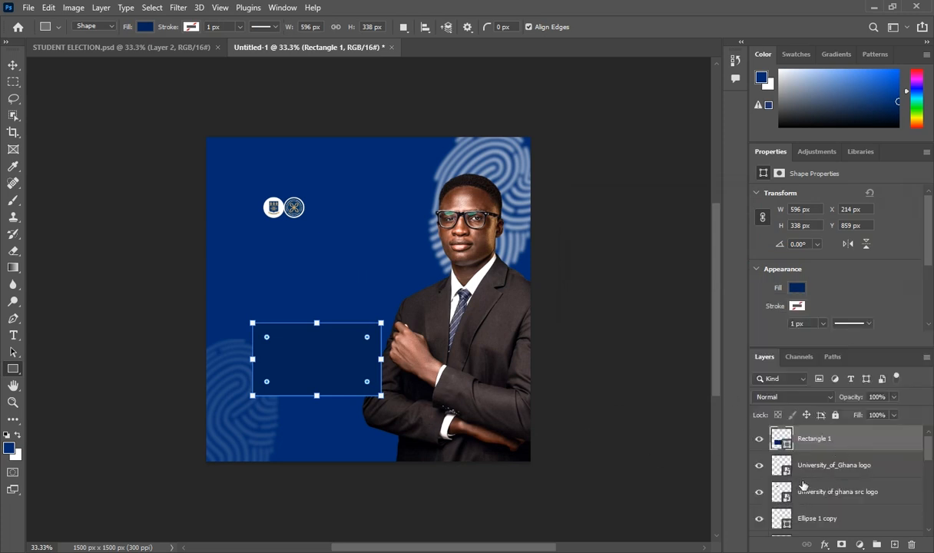
- Try to move both logos and their white circles together to the right, and undo the move
click(821, 462)
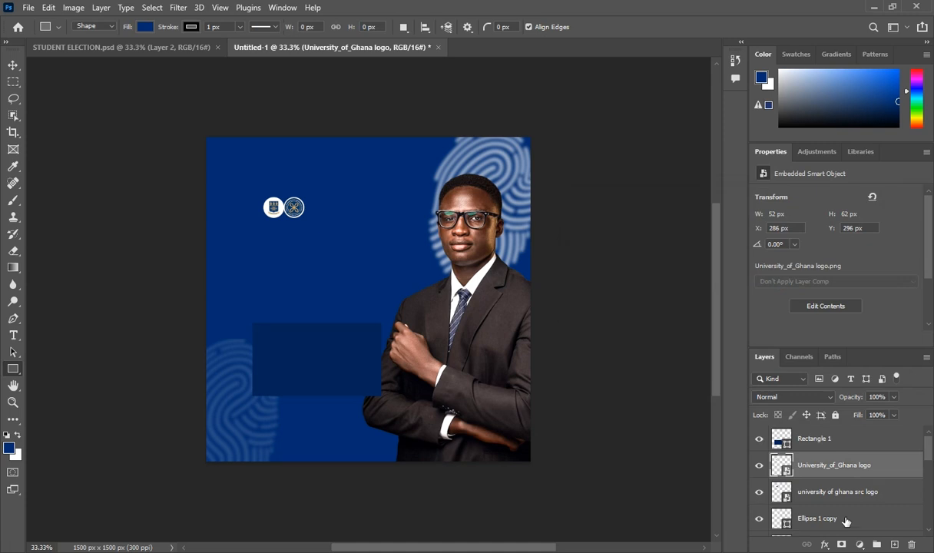
scroll(845, 521, down, 1)
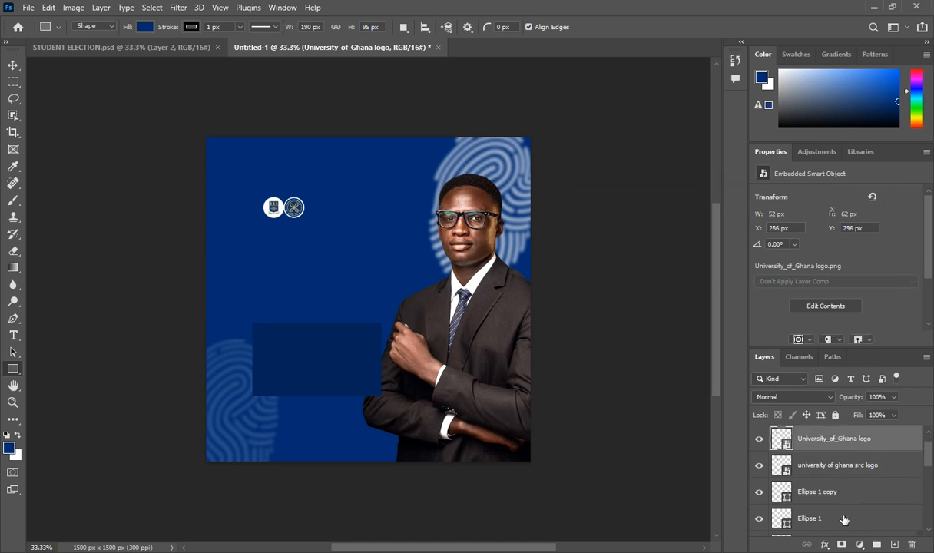
shift+click(844, 520)
key(ctrl+t)
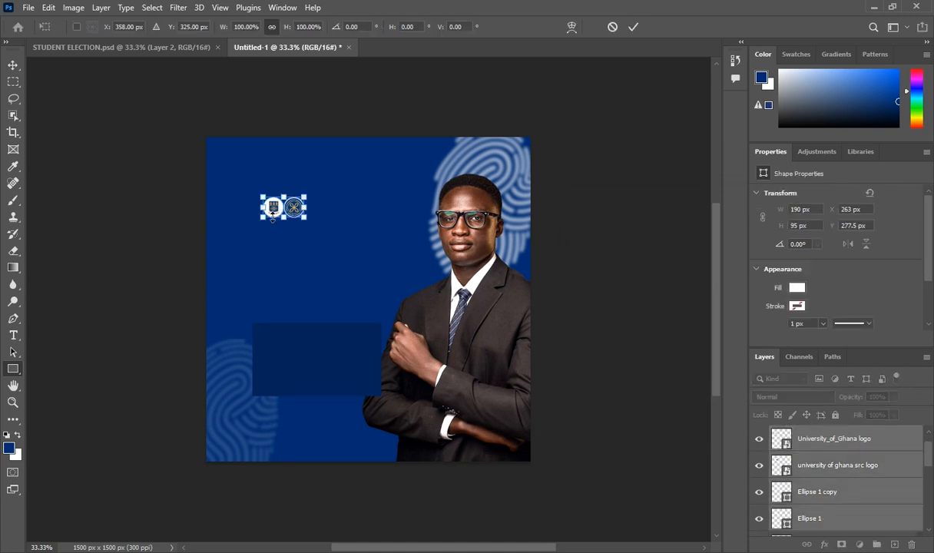
drag(274, 210, 322, 210)
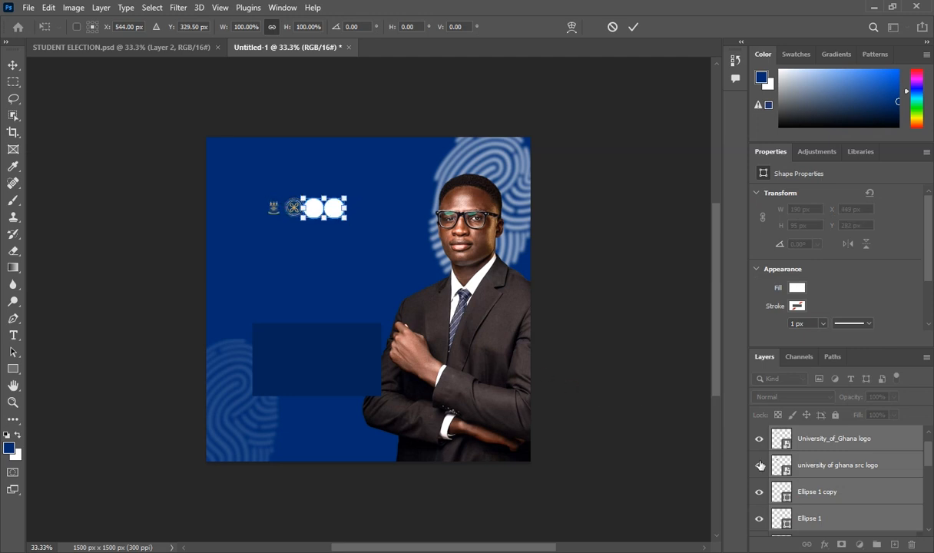
key(ctrl+z)
- Group both logos with their white circles and move the group horizontally right to about X 478 px
click(838, 438)
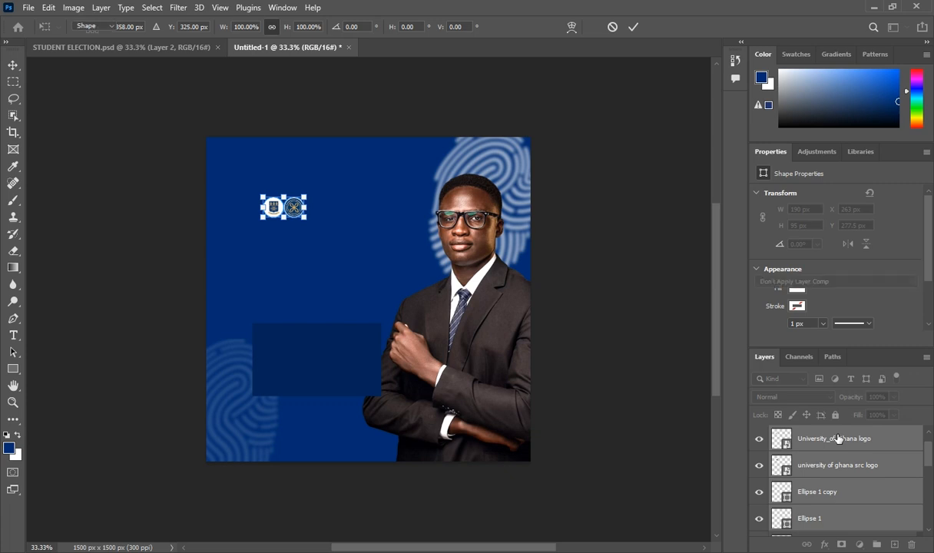
shift+click(839, 521)
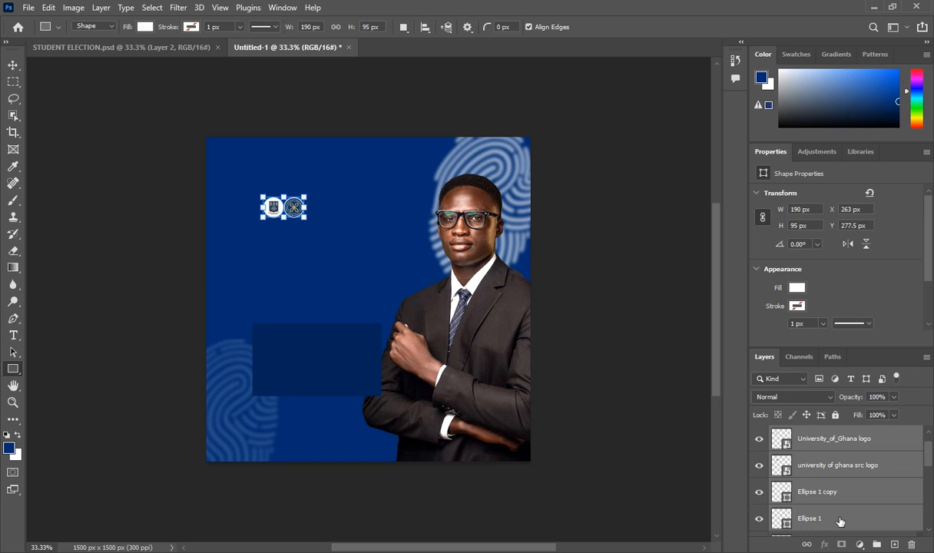
key(ctrl+g)
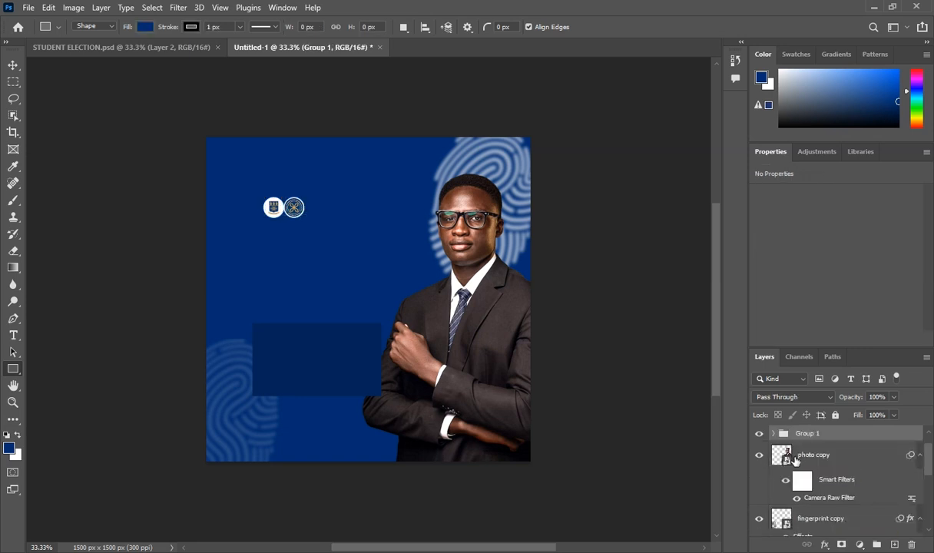
key(ctrl+t)
drag(281, 207, 311, 208)
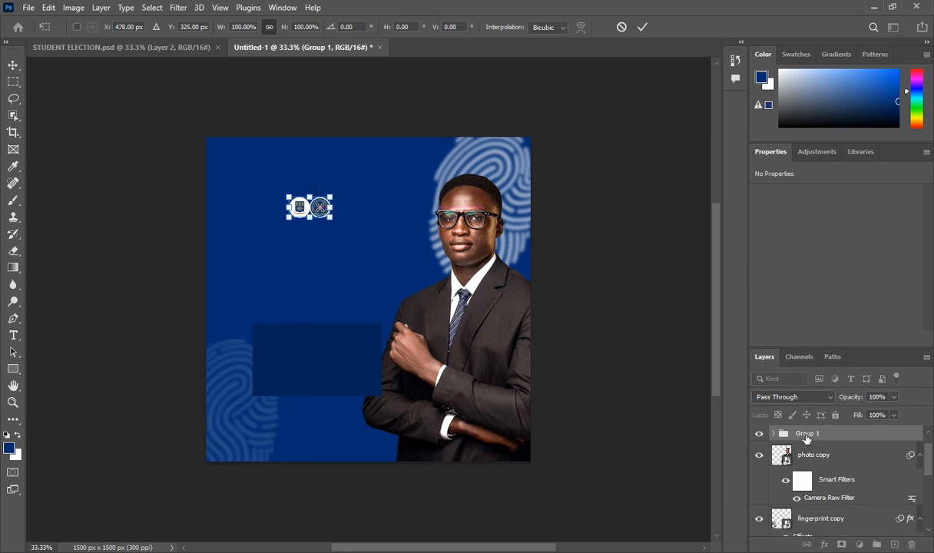
key(Return)
- Add a new layer above the logo group and start a horizontal text line on the flyer below the logos
key(u)
key(shift+ctrl+alt+n)
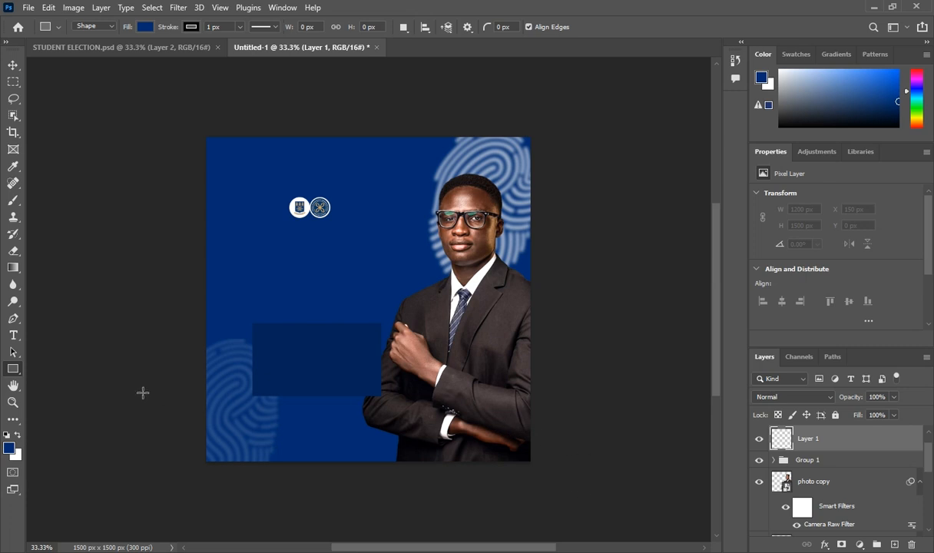
click(14, 336)
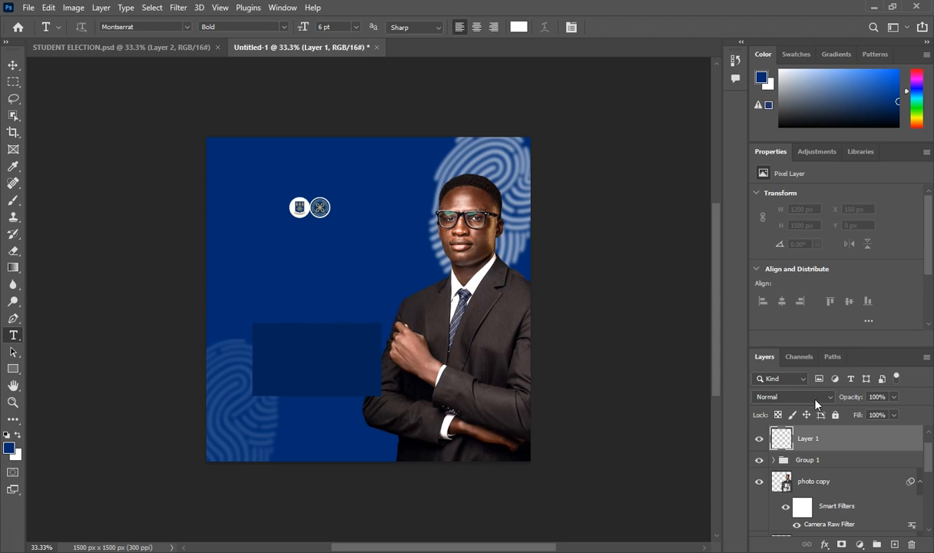
click(280, 250)
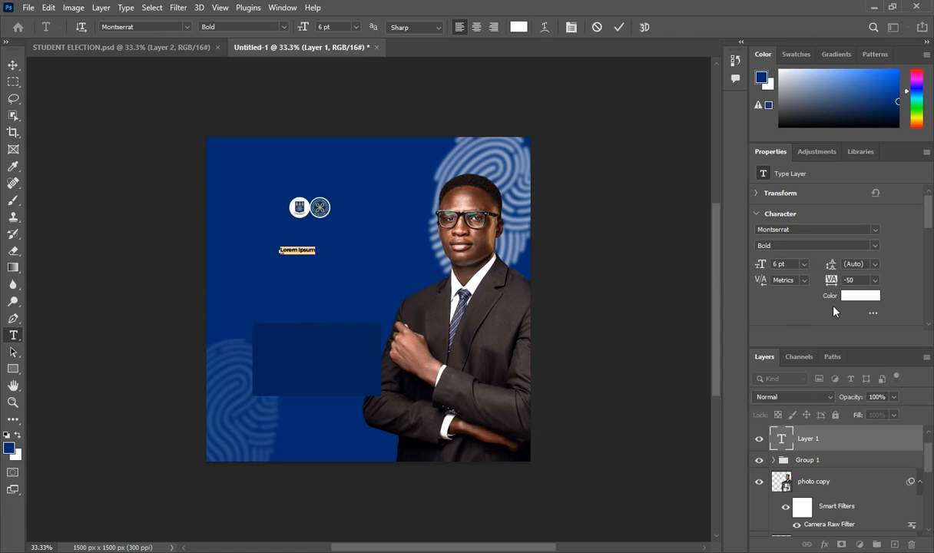
- Set the new text line below the logos to 10 pt Montserrat Medium
click(803, 264)
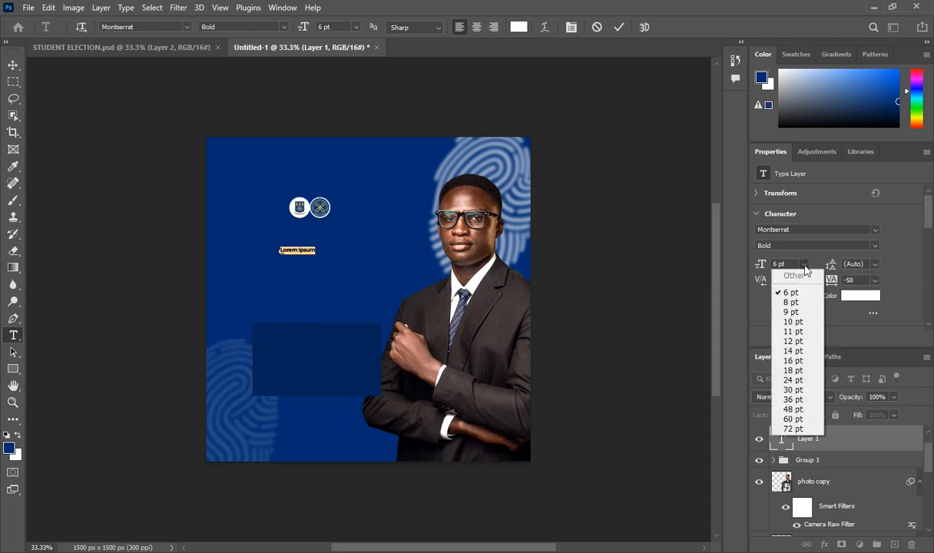
click(794, 341)
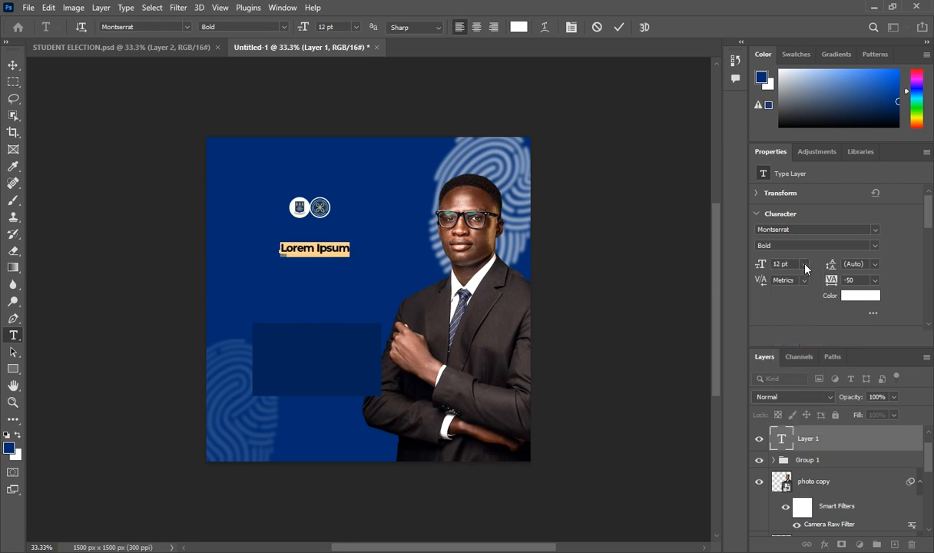
click(805, 264)
click(791, 321)
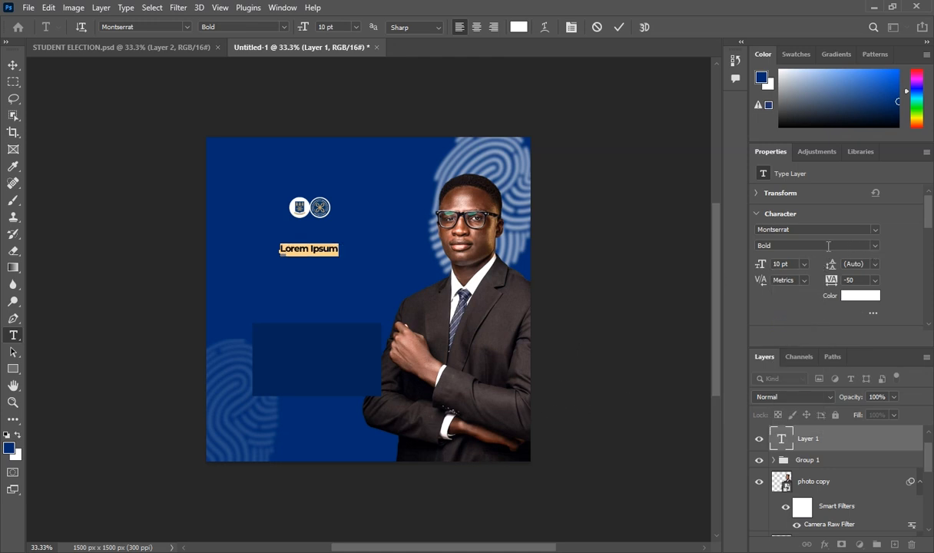
click(875, 245)
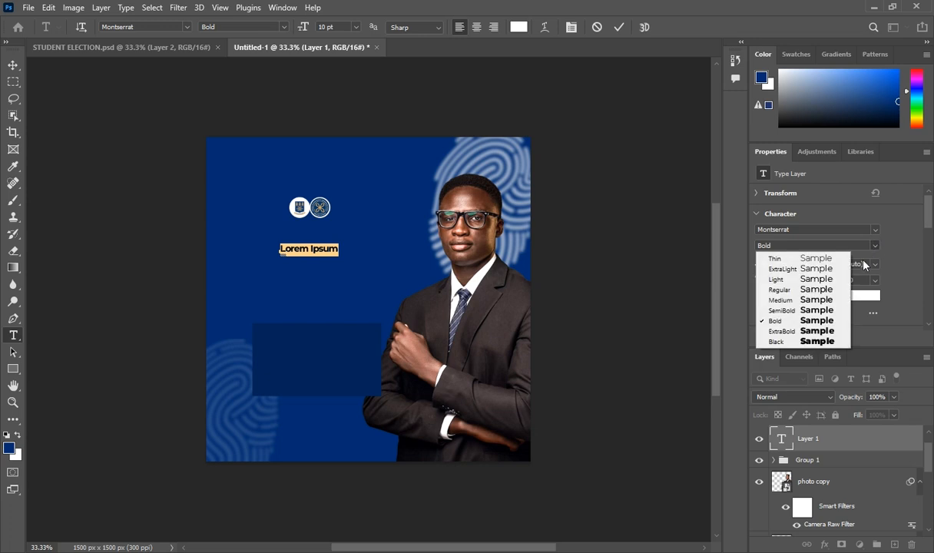
click(814, 300)
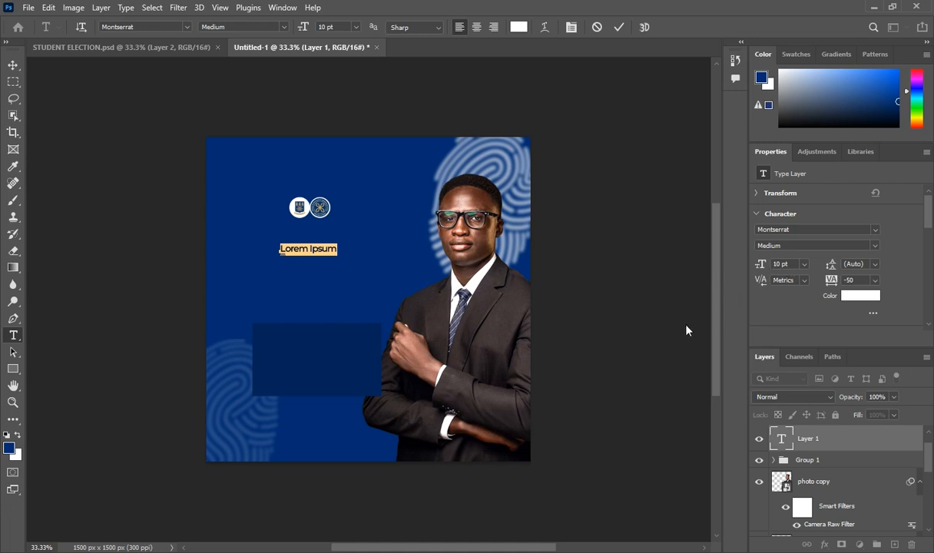
- Replace the placeholder text with the two lines "UNIVERSITY OF GHANA" and "STUDENTS' REPRESENTATIVE COUNCIL"
key(BackSpace)
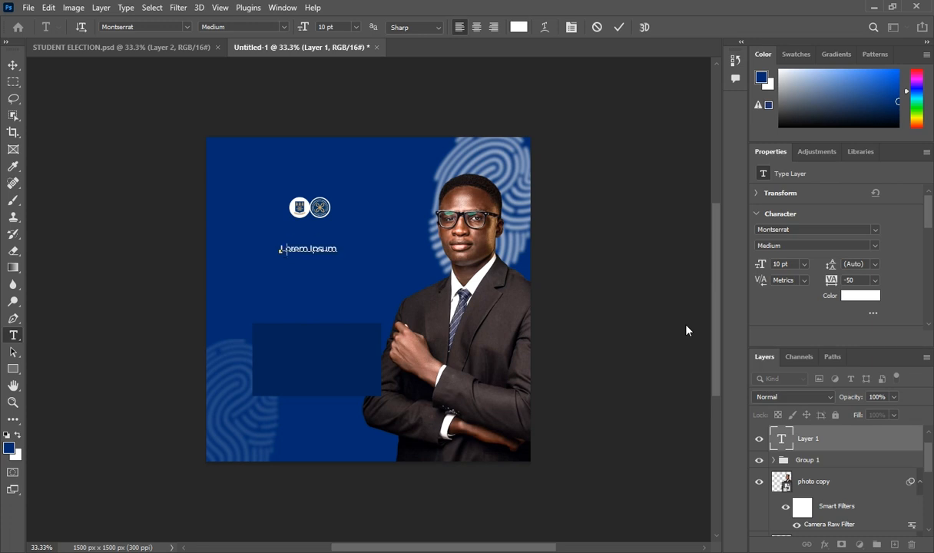
text(UNIVERSITY C)
text(F GHA)
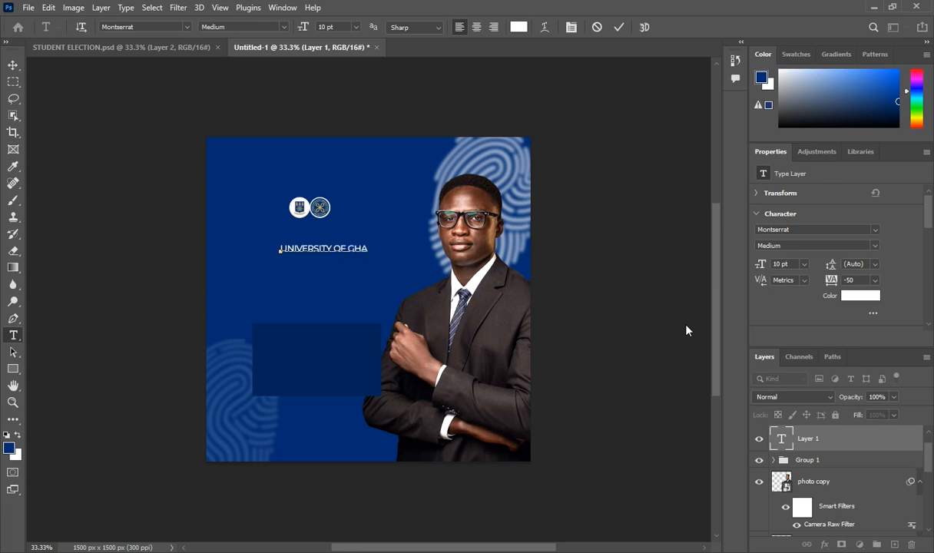
text(NA)
text( STUDEN)
text(TS' R)
text(EP)
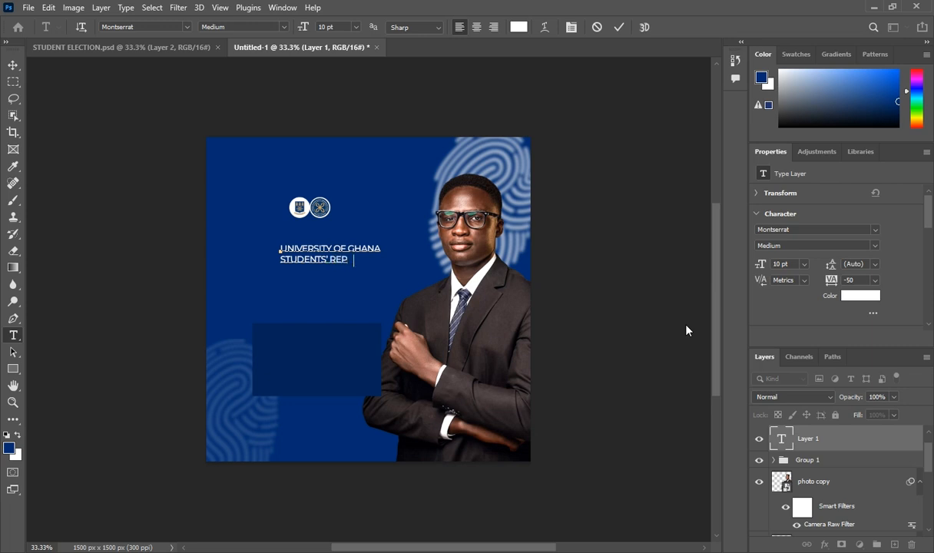
text(RESENTATIVE C)
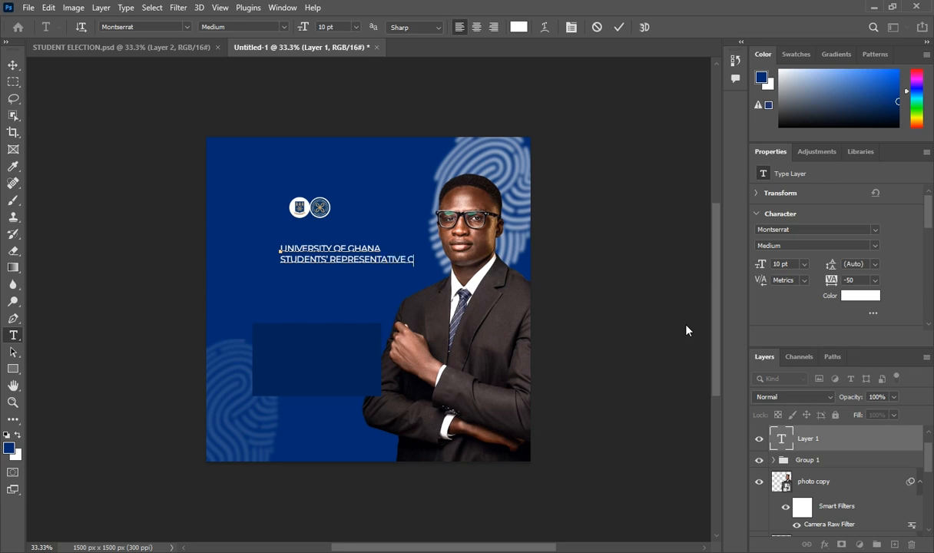
text(OUNCIL)
- Centre-align the two-line university heading and move it directly beneath the logo group
drag(280, 250, 451, 259)
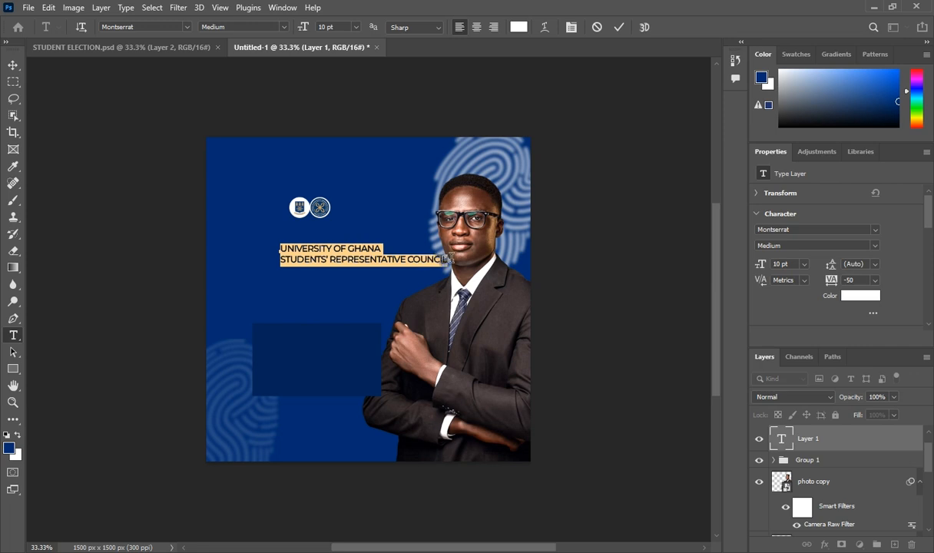
click(476, 27)
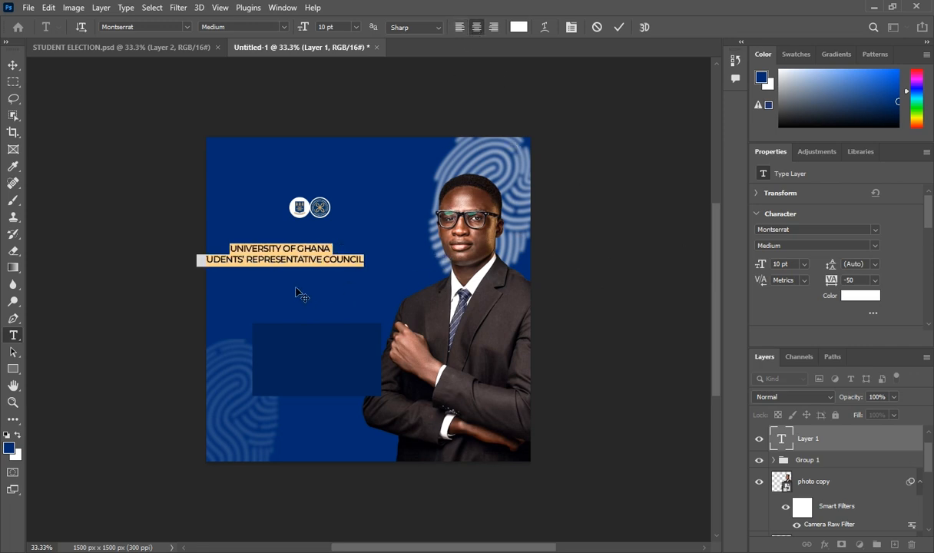
drag(296, 292, 321, 269)
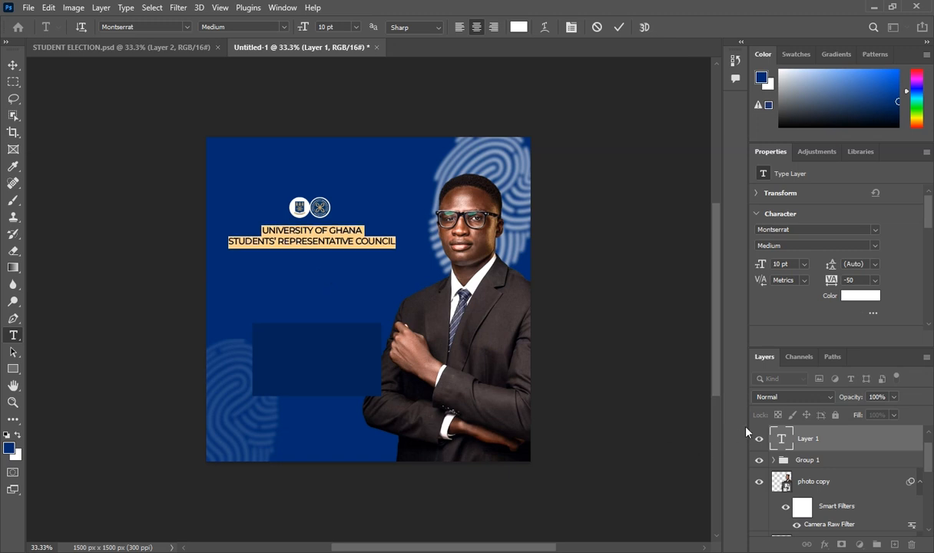
click(814, 440)
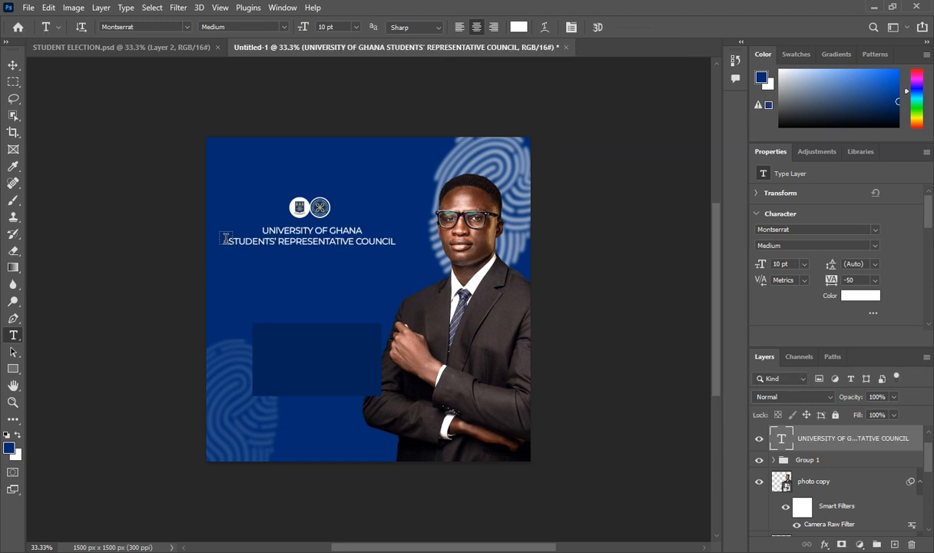
- Change the "STUDENTS' REPRESENTATIVE COUNCIL" line to the Bold weight
drag(229, 241, 396, 241)
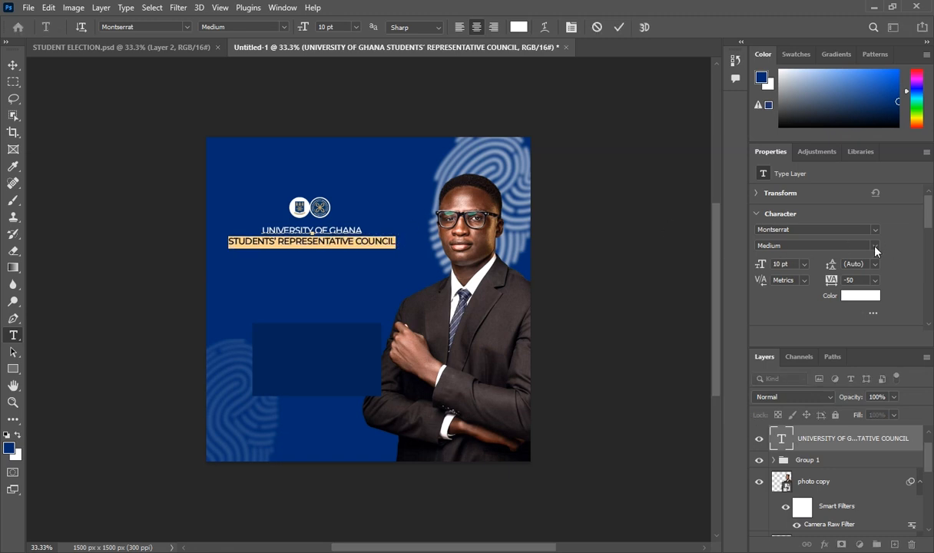
click(830, 245)
click(811, 327)
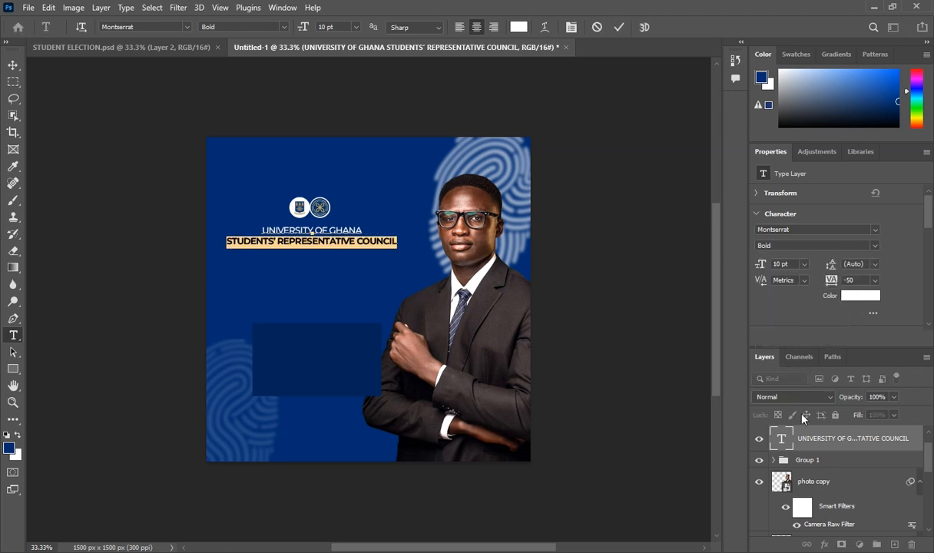
click(827, 441)
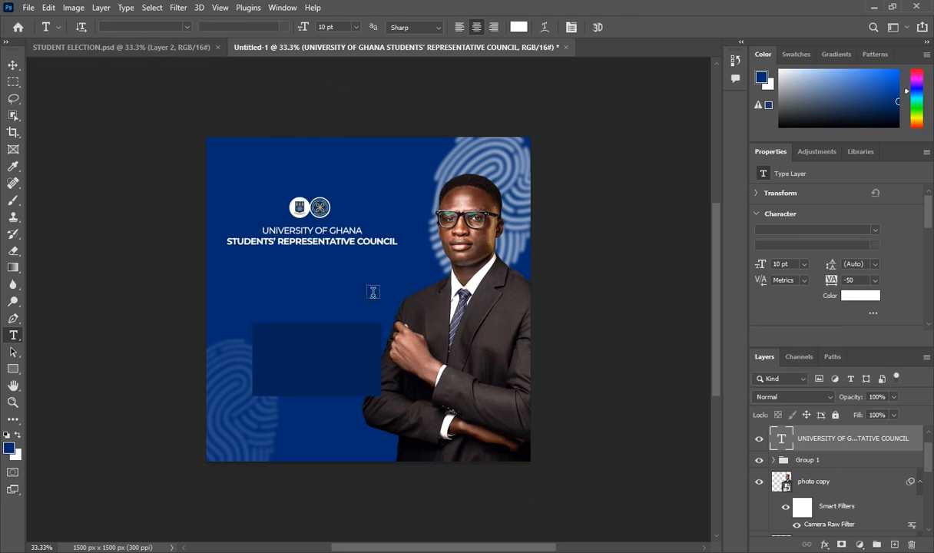
- Place the blue tick image from the source files folder into the flyer and move its layer above Rectangle 1
click(113, 45)
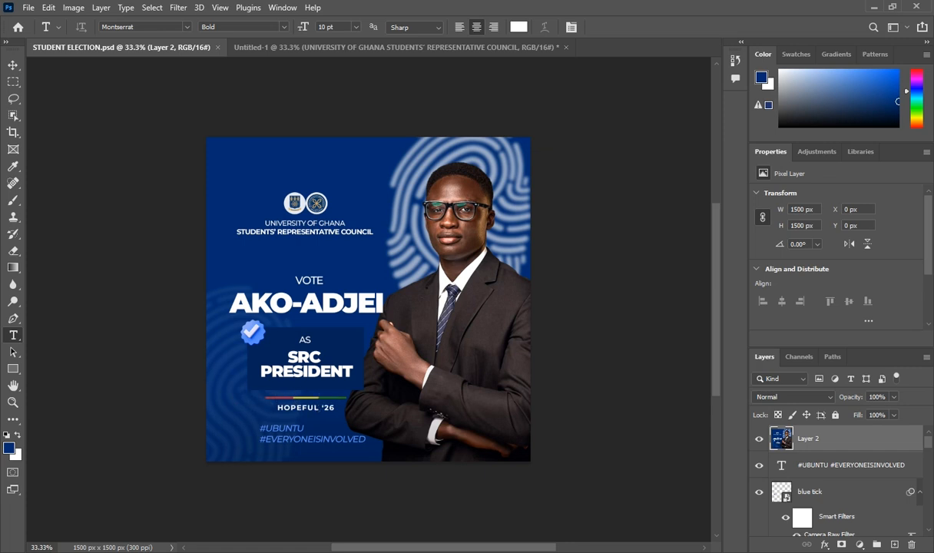
mouse_move(510, 552)
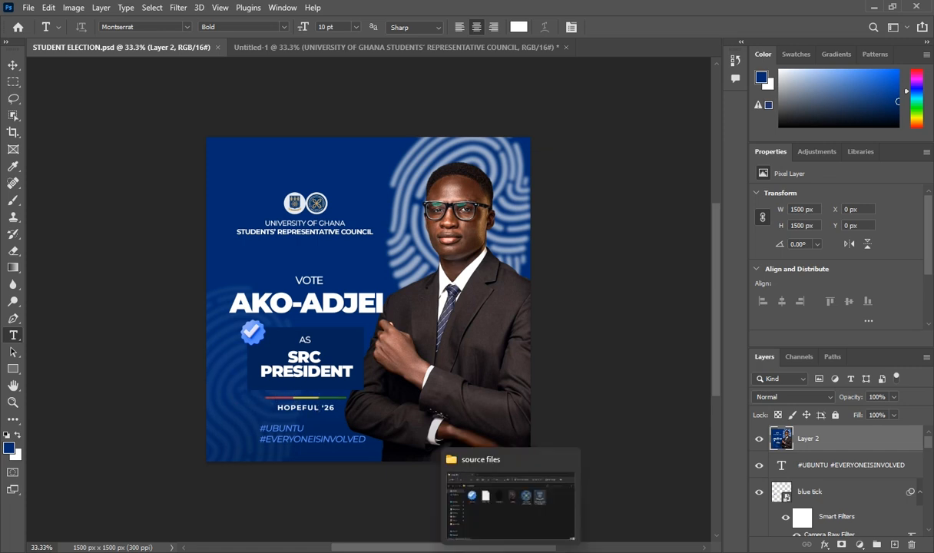
click(348, 49)
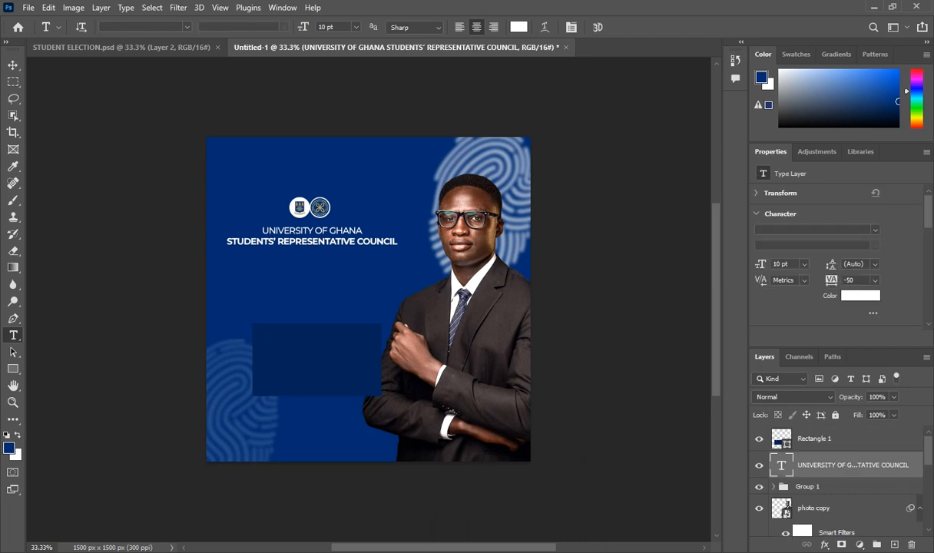
key(alt+Tab)
drag(184, 267, 472, 342)
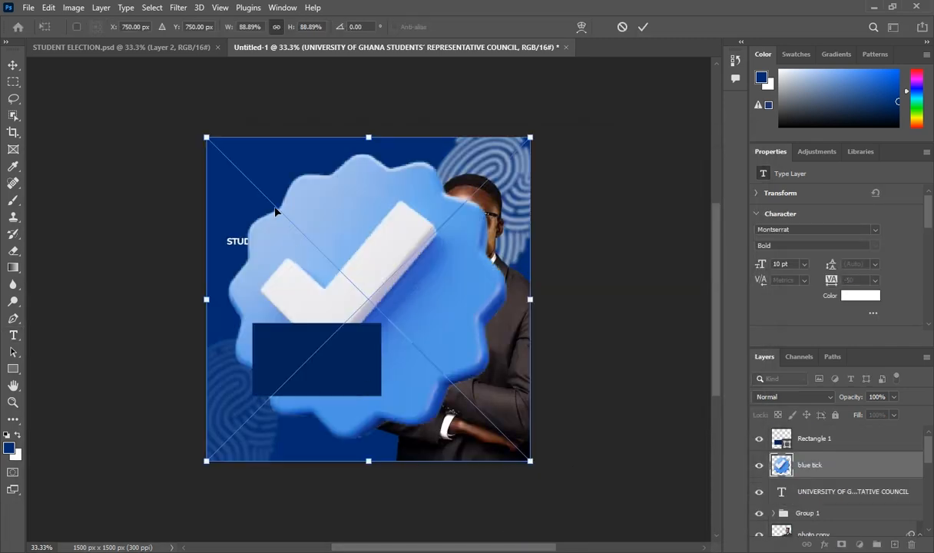
drag(820, 470, 816, 432)
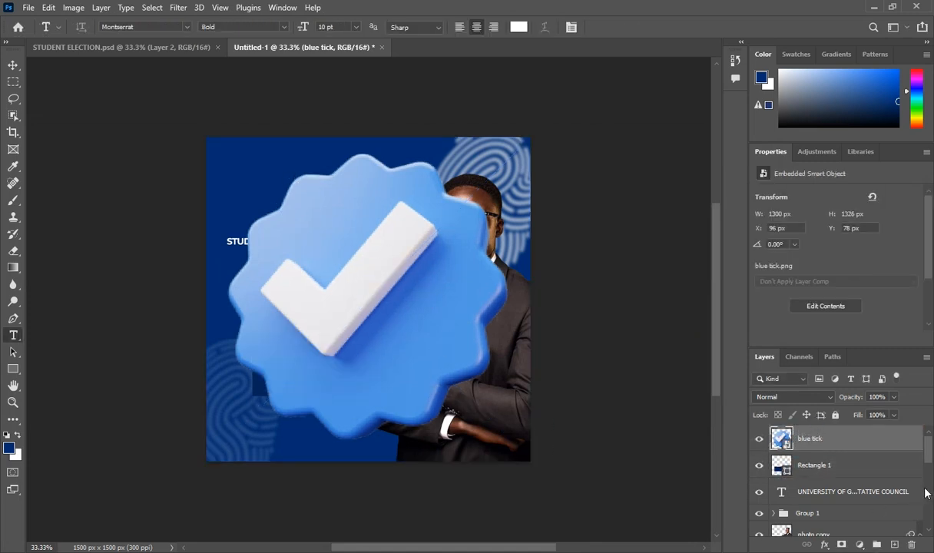
- Scale the blue tick down to about 112 × 114 px and position it at the navy rectangle's upper-left corner
key(ctrl+t)
drag(206, 138, 256, 331)
key(Return)
key(t)
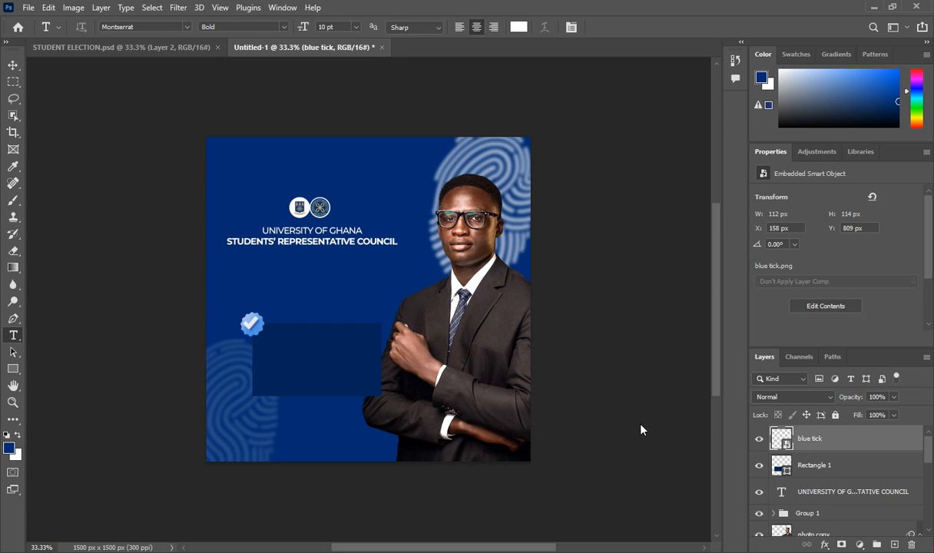
- Apply a Camera Raw Filter to the blue tick with Temperature -13, Exposure -0.55, Highlights +11 and Clarity +21
key(ctrl+shift+a)
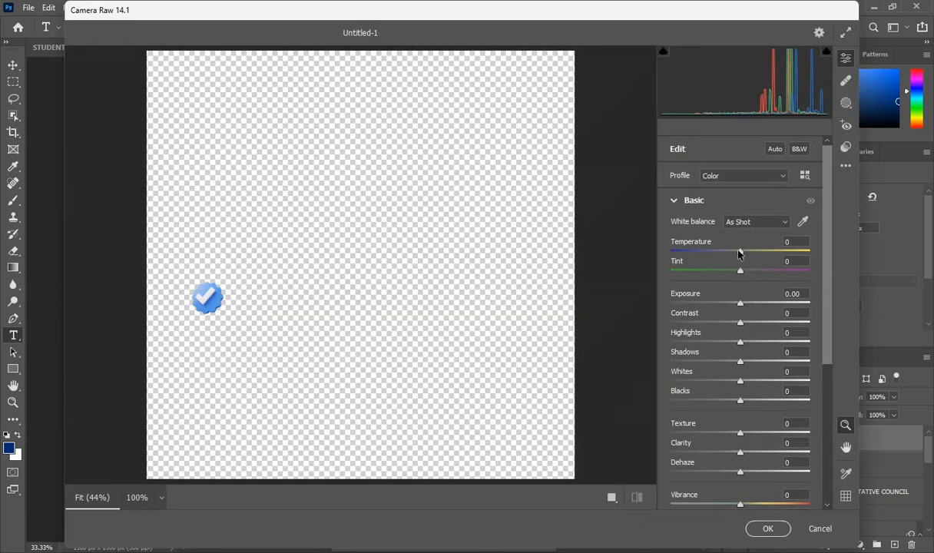
drag(739, 253, 731, 251)
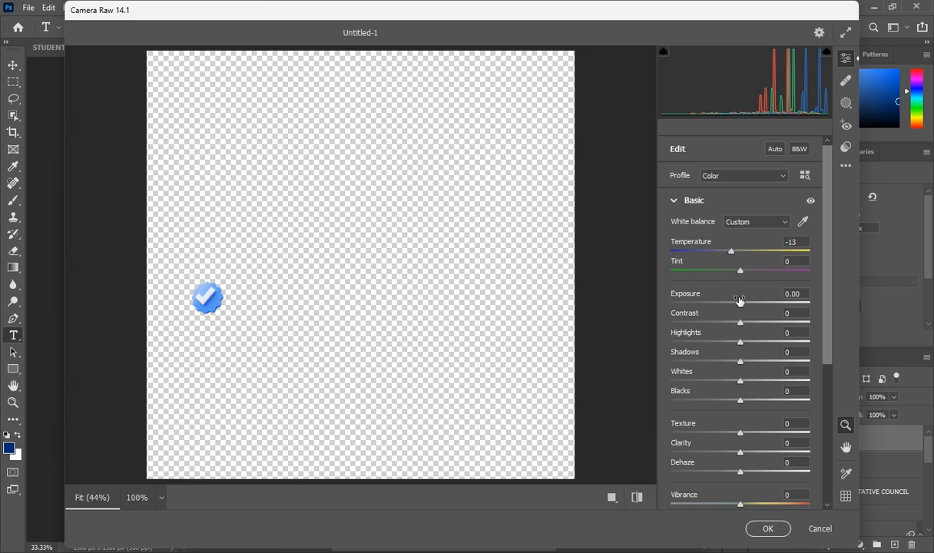
drag(738, 300, 732, 301)
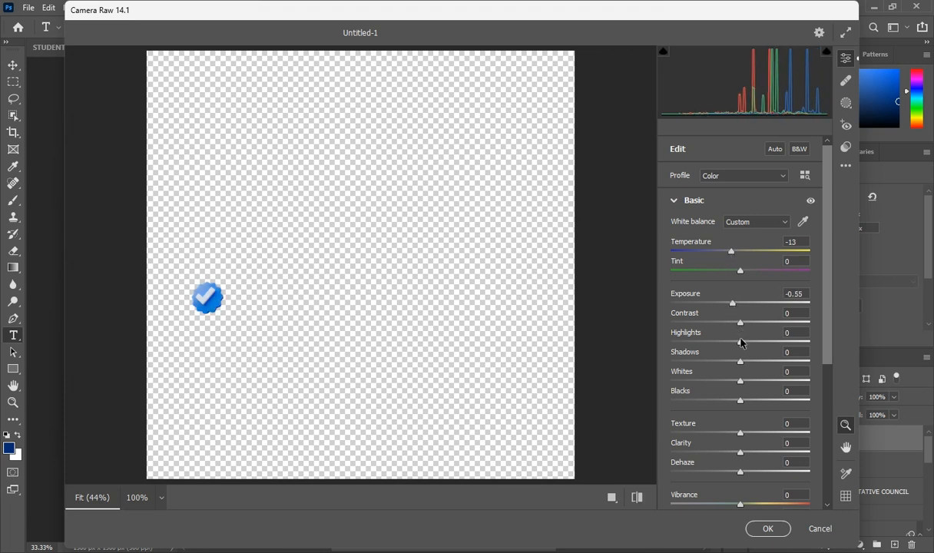
drag(742, 343, 748, 341)
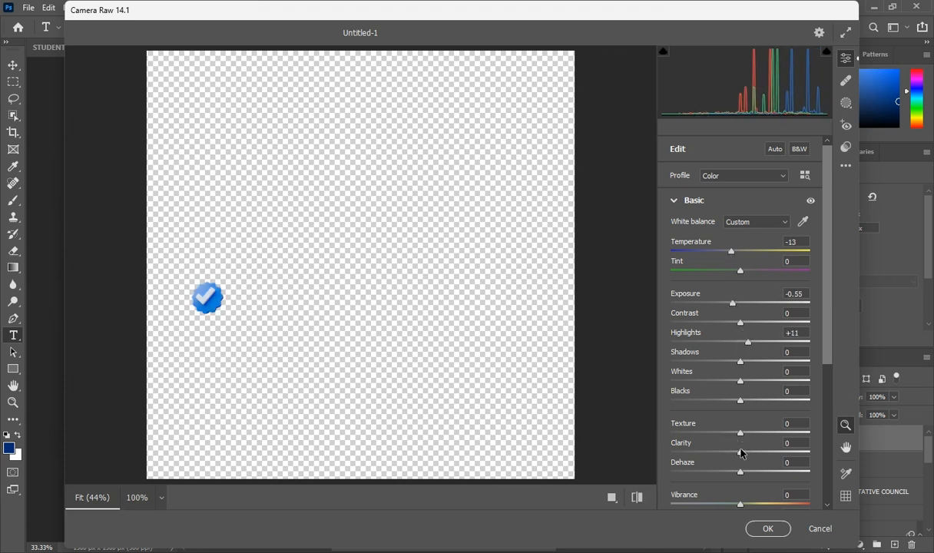
drag(741, 453, 755, 453)
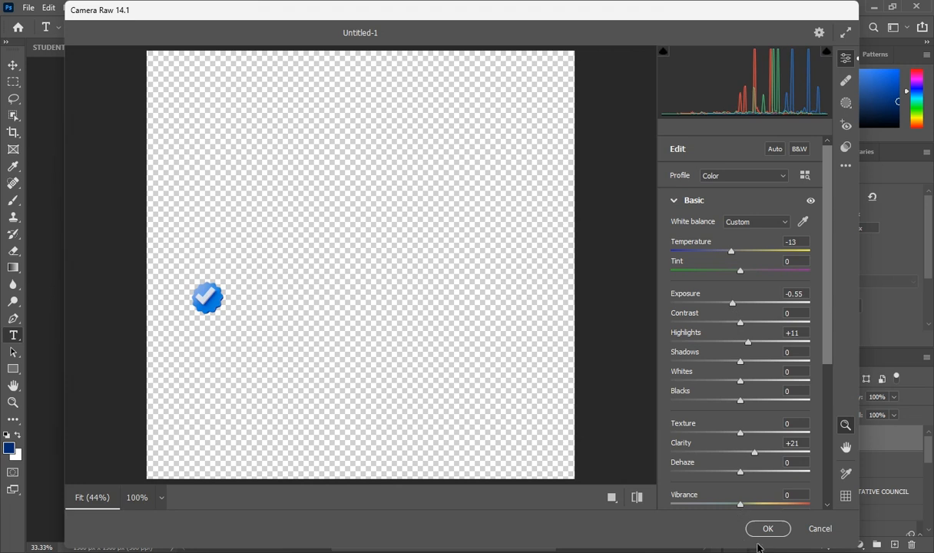
click(768, 528)
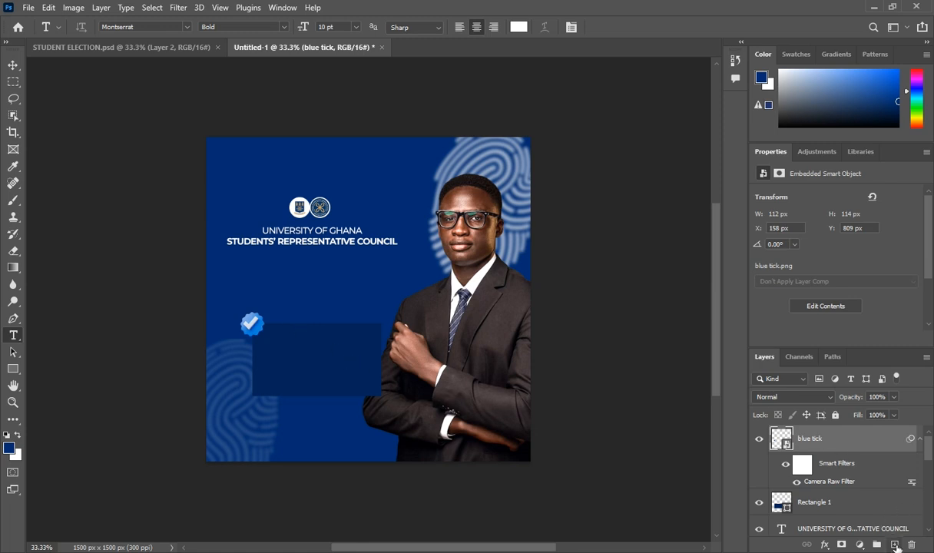
- Add the text "VOTE" in 10 pt Montserrat Medium between the university heading and the navy rectangle
click(181, 48)
click(322, 48)
click(305, 283)
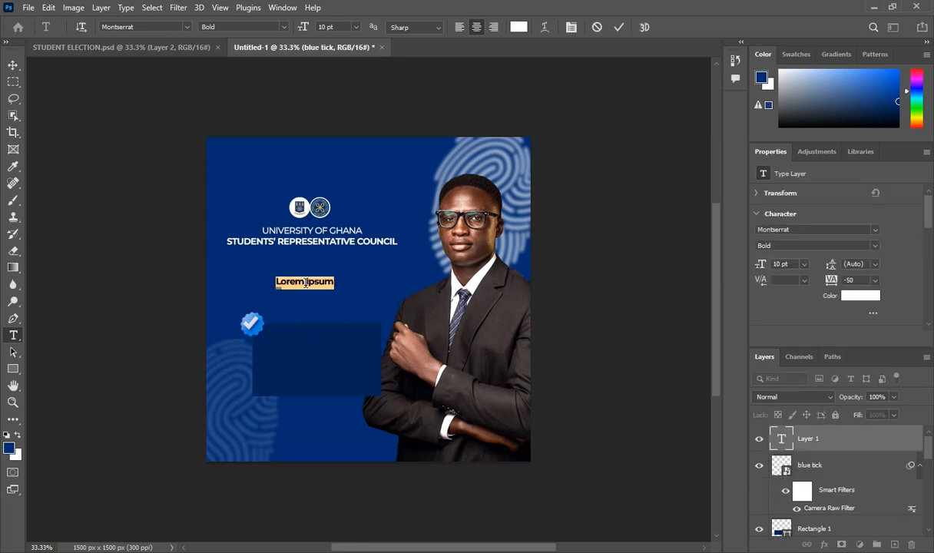
click(817, 246)
click(818, 299)
text(VOTE)
key(ctrl+Return)
- Add a separate text layer with the candidate's name in capitals, set to Montserrat Black at 24 pt
click(275, 270)
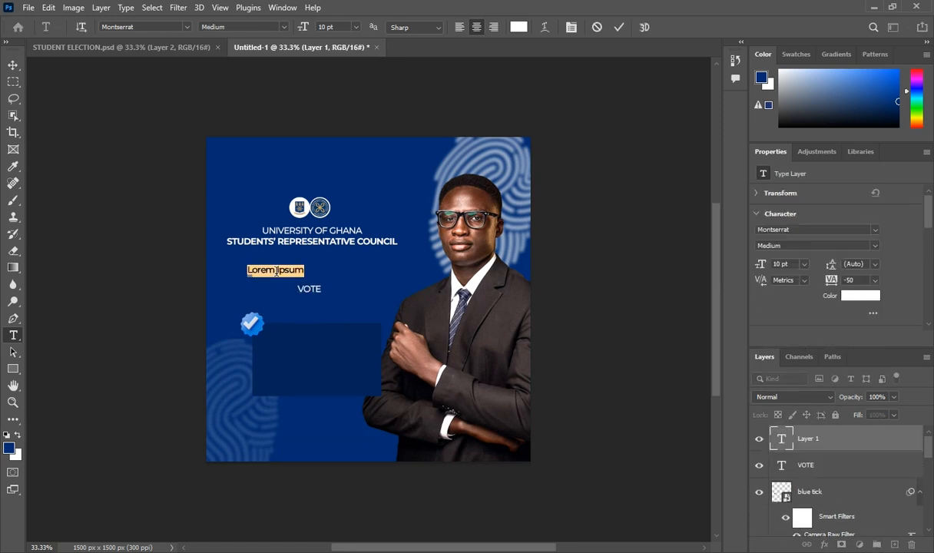
text(AKO-ADJEI)
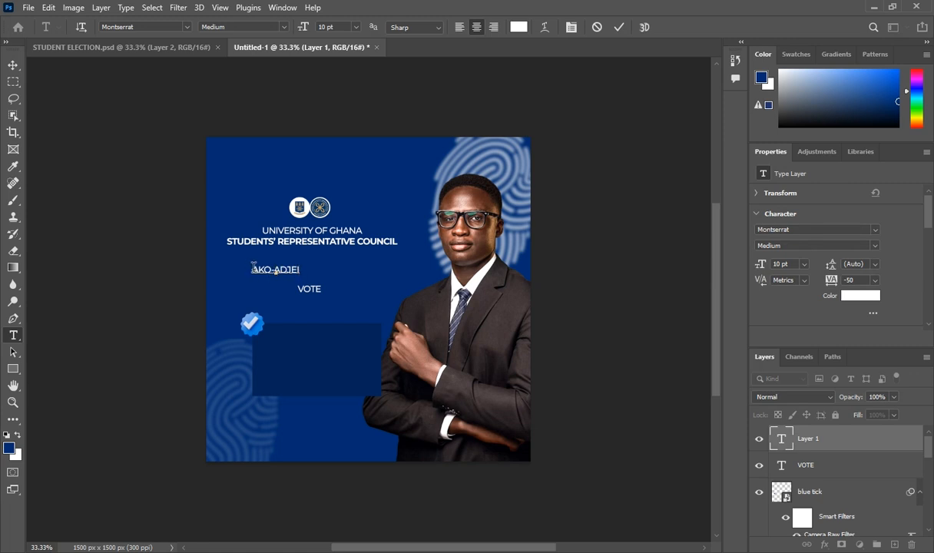
key(ctrl+a)
click(875, 246)
click(799, 346)
click(805, 265)
click(780, 379)
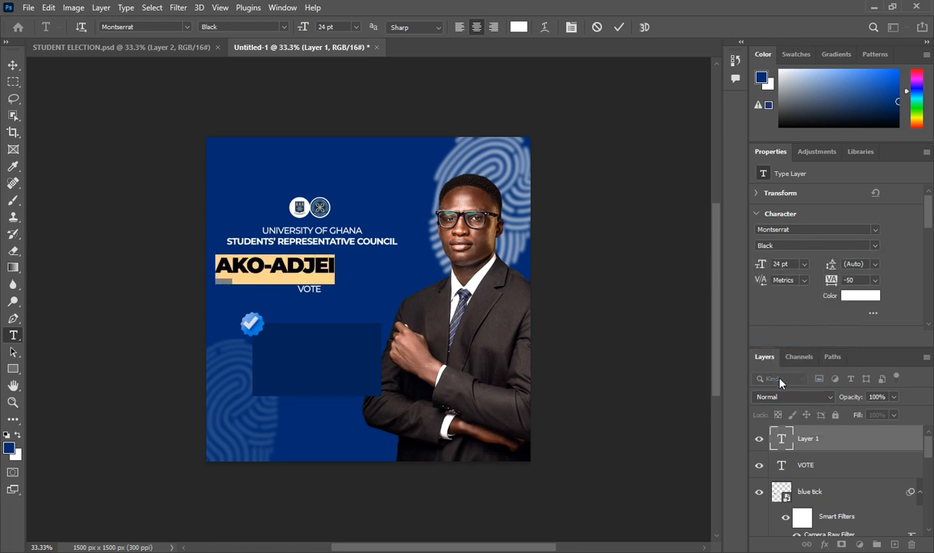
- Position the candidate's name just below VOTE and place the blue tick beside it at about X 146 px, Y 802 px
drag(302, 321, 348, 363)
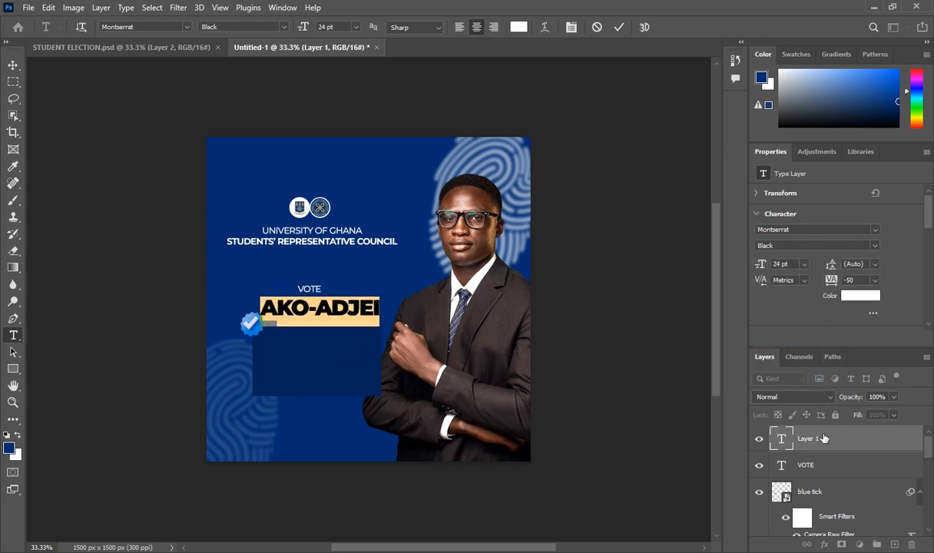
key(ctrl+Return)
key(v)
drag(252, 324, 227, 322)
click(315, 311)
double_click(780, 443)
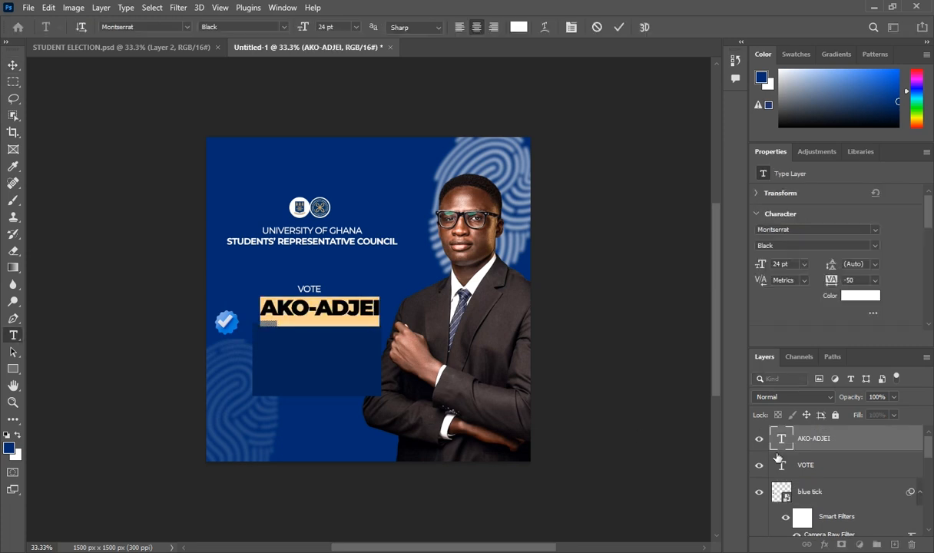
key(ctrl+Return)
key(v)
drag(303, 309, 300, 309)
drag(228, 323, 249, 321)
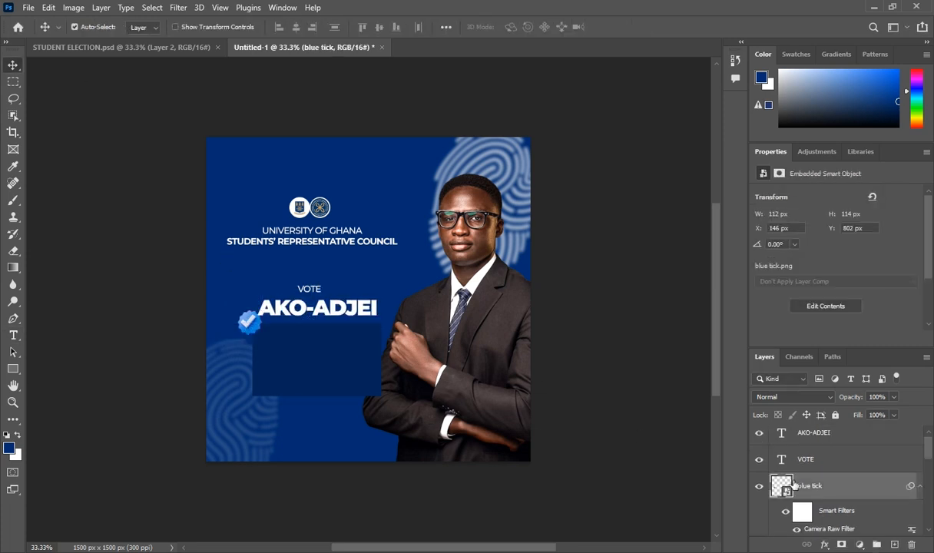
- Add the text "AS" in 10 pt Montserrat Medium near the upper edge of the navy rectangle
click(822, 438)
click(17, 336)
click(308, 332)
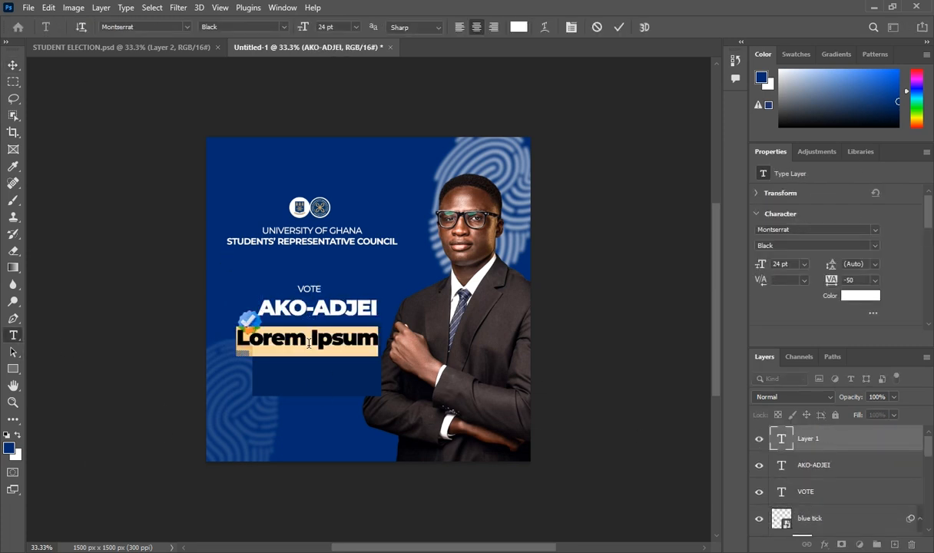
text(AS)
key(ctrl+a)
click(804, 263)
click(783, 319)
click(874, 245)
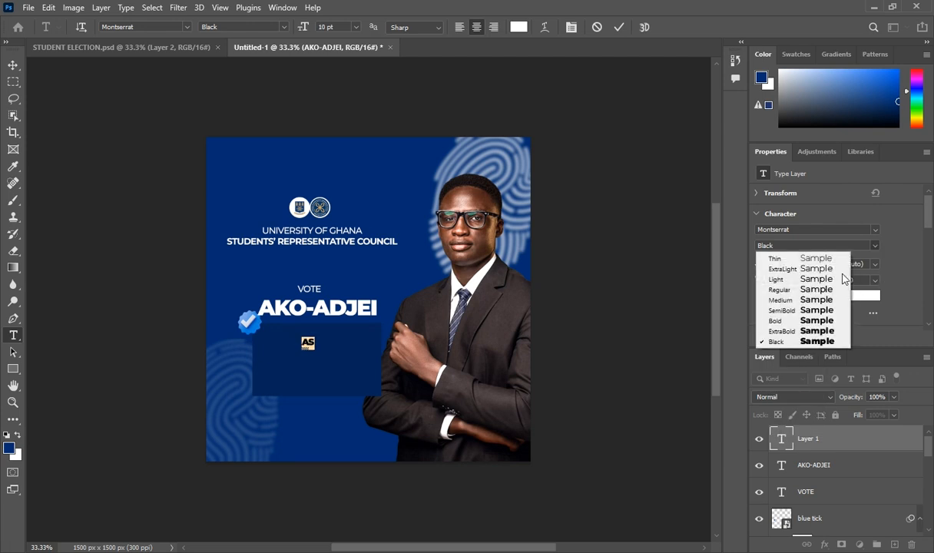
click(782, 303)
click(483, 400)
- Add a separate text layer below AS reading "SRC" and "PRESIDENT" on two lines
click(311, 378)
text(SRC)
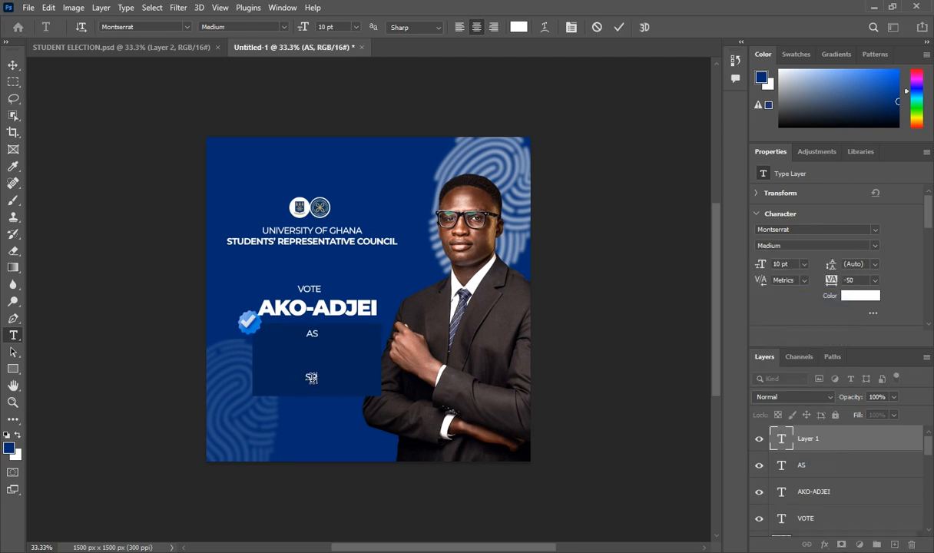
key(Return)
text(PRESIDENT)
- Format the SRC PRESIDENT text in Montserrat Black at 18 pt
key(ctrl+a)
click(803, 264)
click(797, 361)
click(874, 245)
click(828, 341)
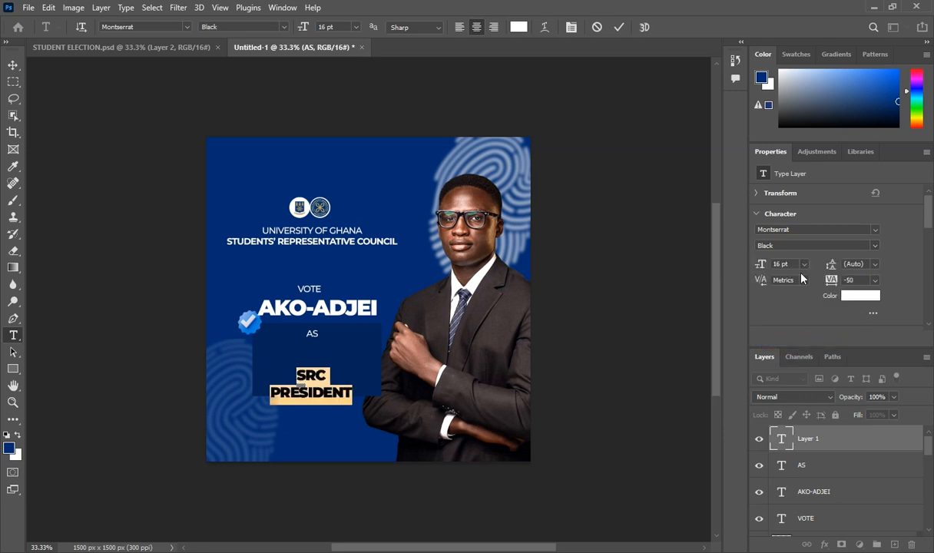
click(804, 264)
click(795, 383)
click(803, 263)
click(795, 372)
- Move SRC PRESIDENT into the navy rectangle just below AS and set its line spacing to 16 pt
drag(333, 440, 315, 410)
key(ctrl+Return)
double_click(328, 352)
key(ctrl+a)
click(874, 264)
click(866, 360)
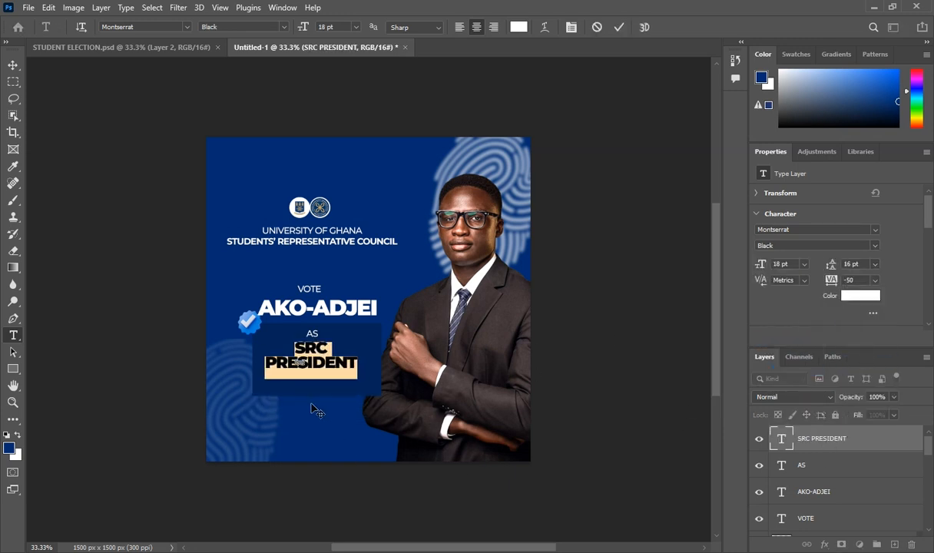
key(ctrl+Return)
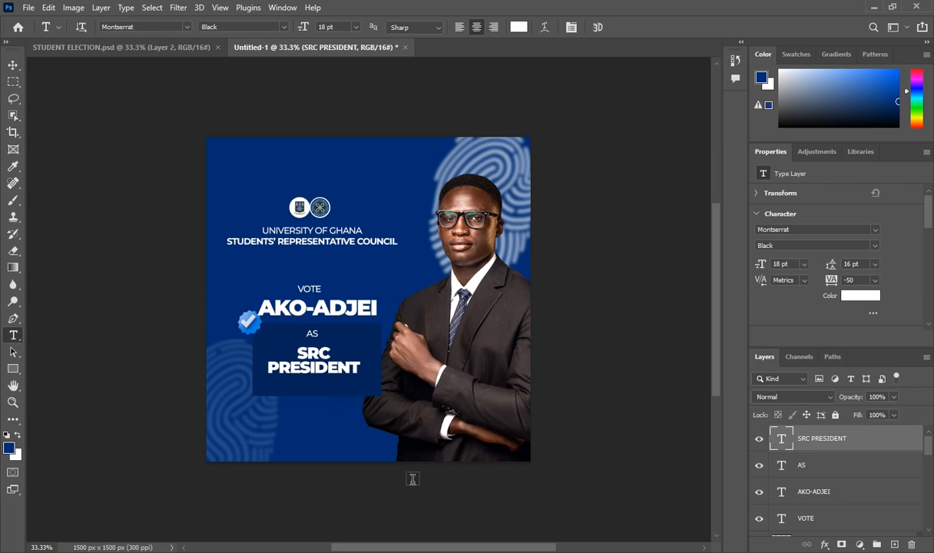
- Check the finished STUDENT ELECTION.psd, and draw a thin bar about 122 × 11 px just below the navy rectangle's left end
click(892, 544)
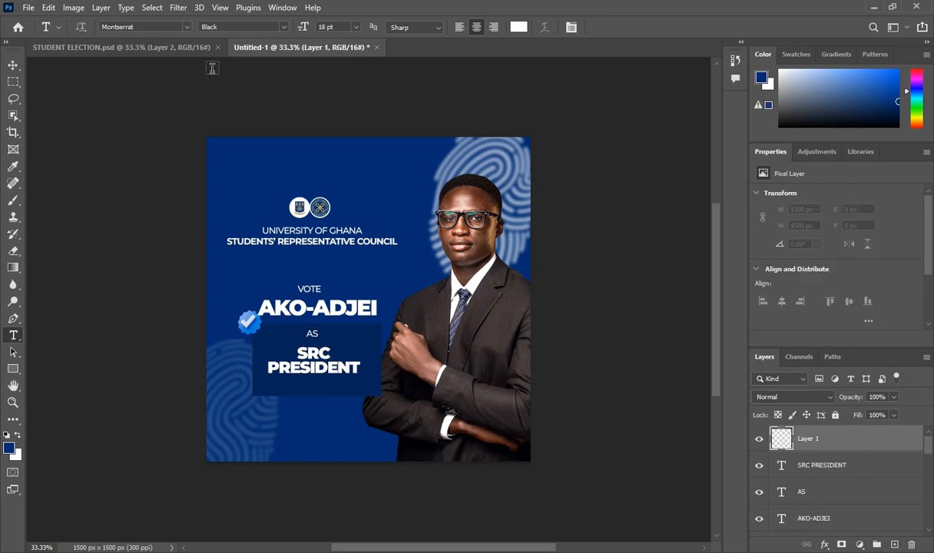
click(167, 46)
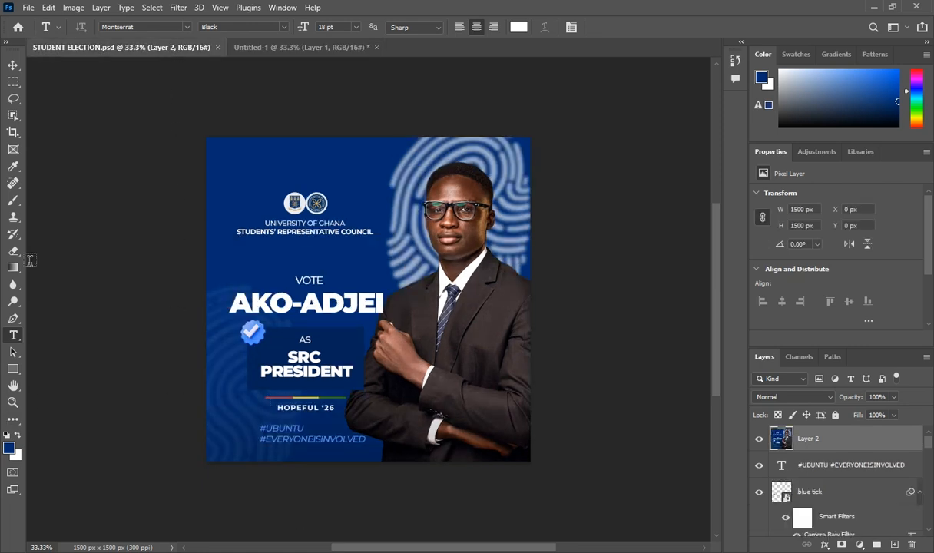
click(269, 47)
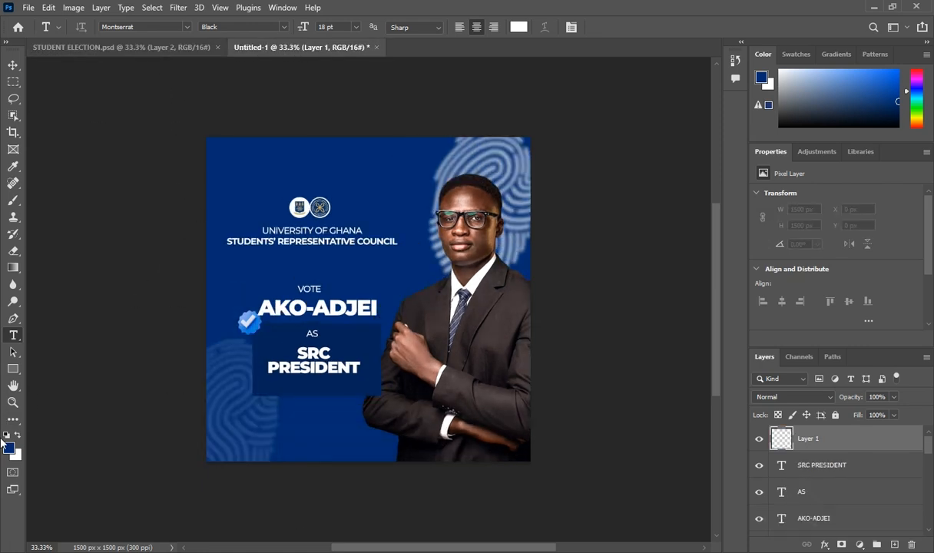
click(14, 370)
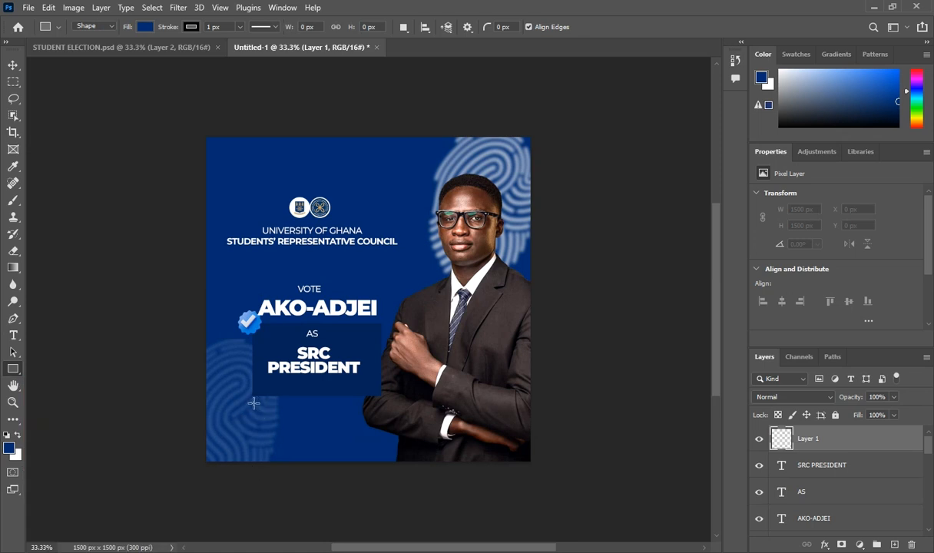
drag(256, 405, 282, 406)
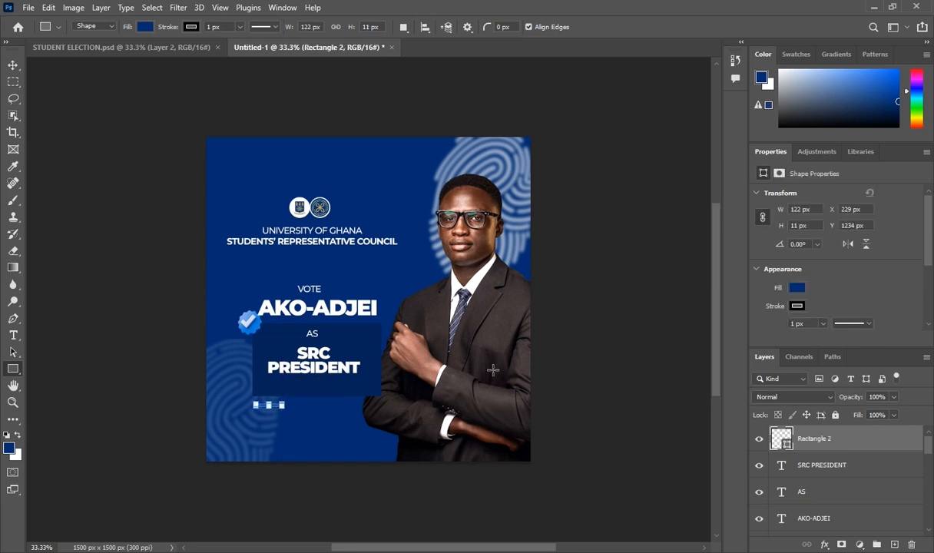
- Remove the thin bar's stroke and fill it with the recently used red
click(797, 307)
click(760, 331)
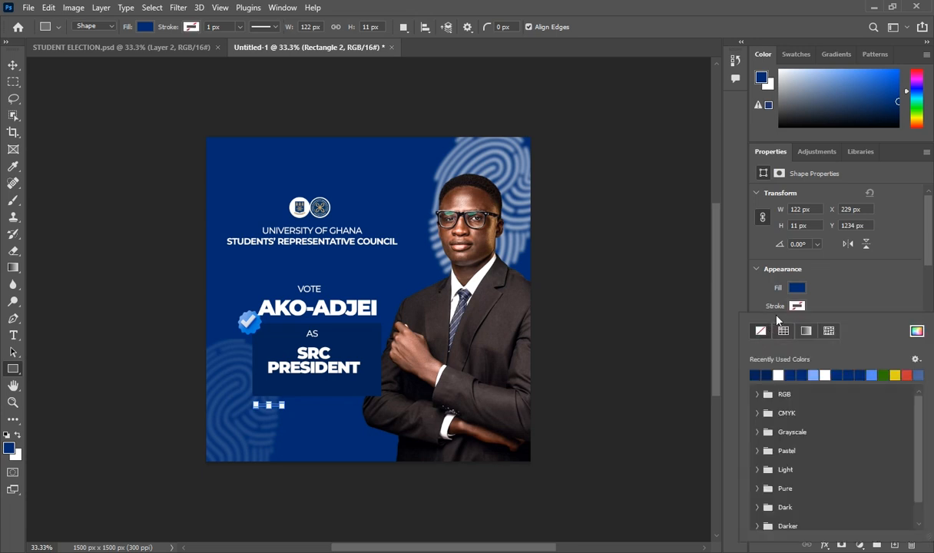
click(797, 287)
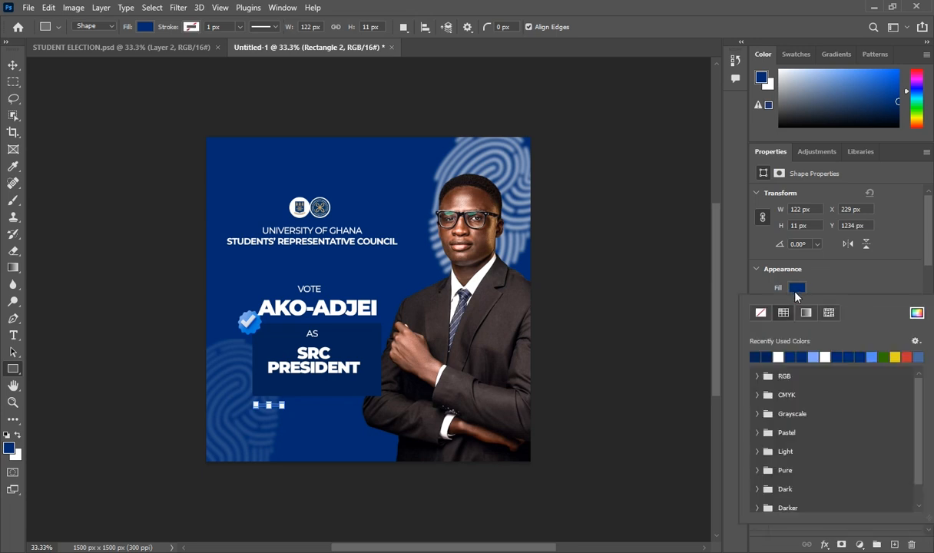
click(905, 356)
click(706, 268)
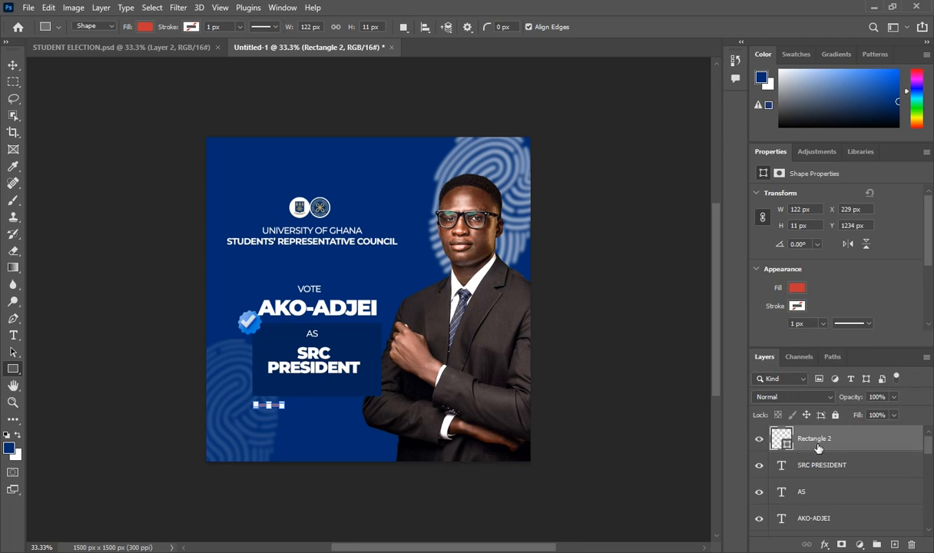
- Duplicate the red bar, place the copy against its right end at X 345 px, and fill it with yellow
key(ctrl+j)
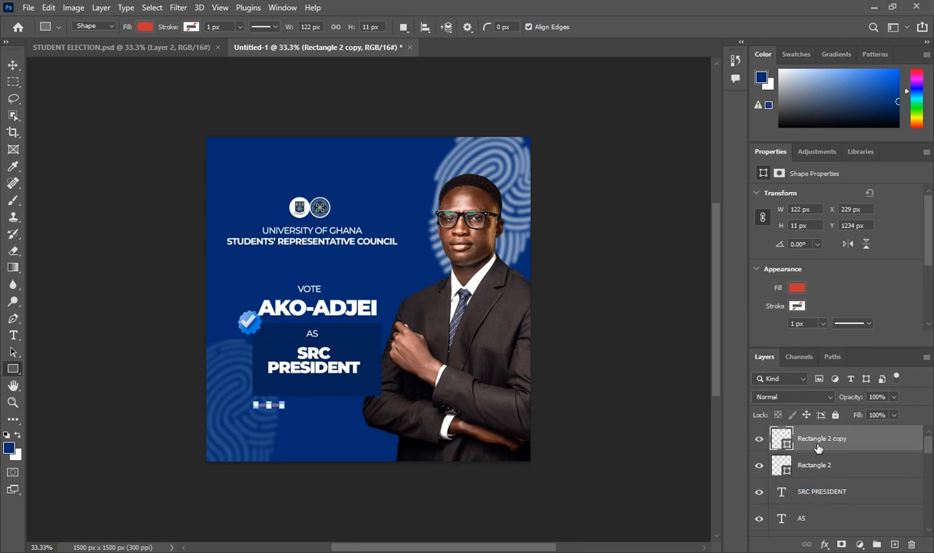
click(797, 289)
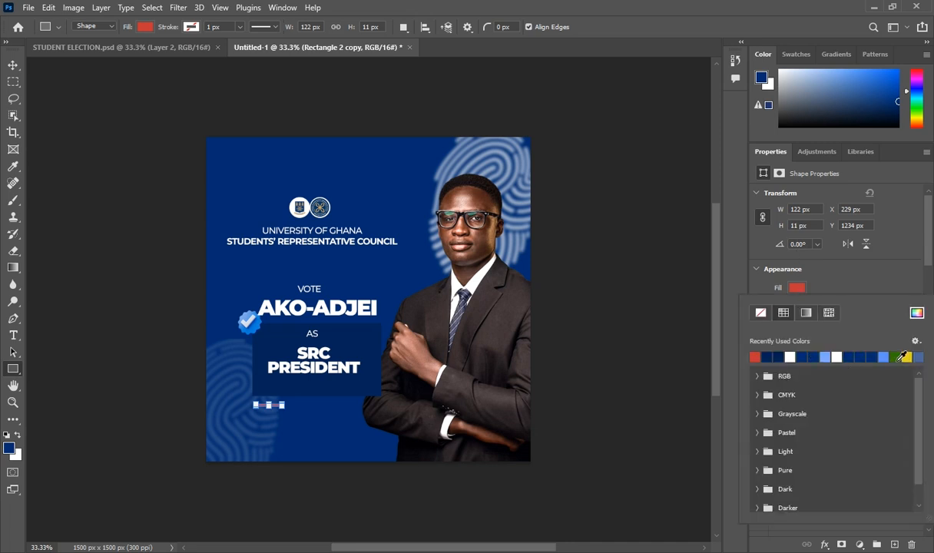
click(899, 358)
click(814, 272)
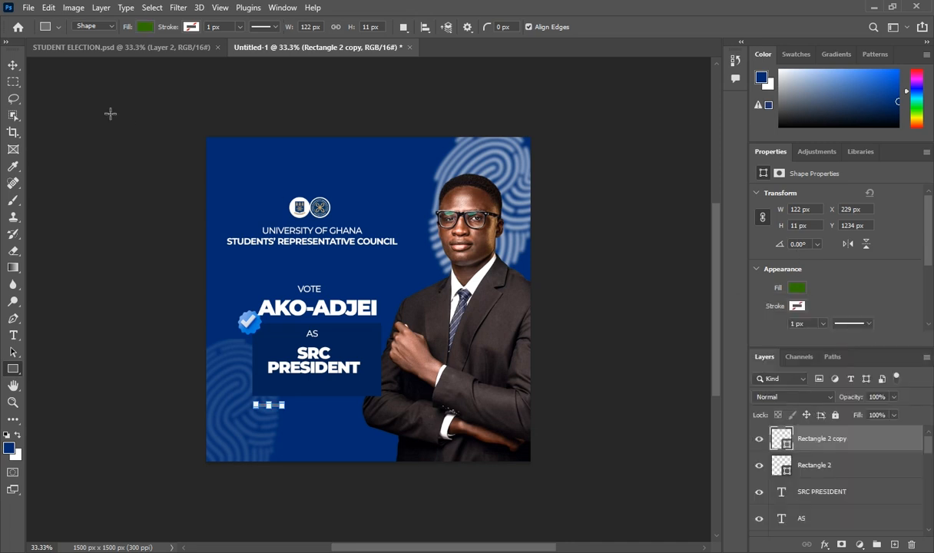
click(11, 69)
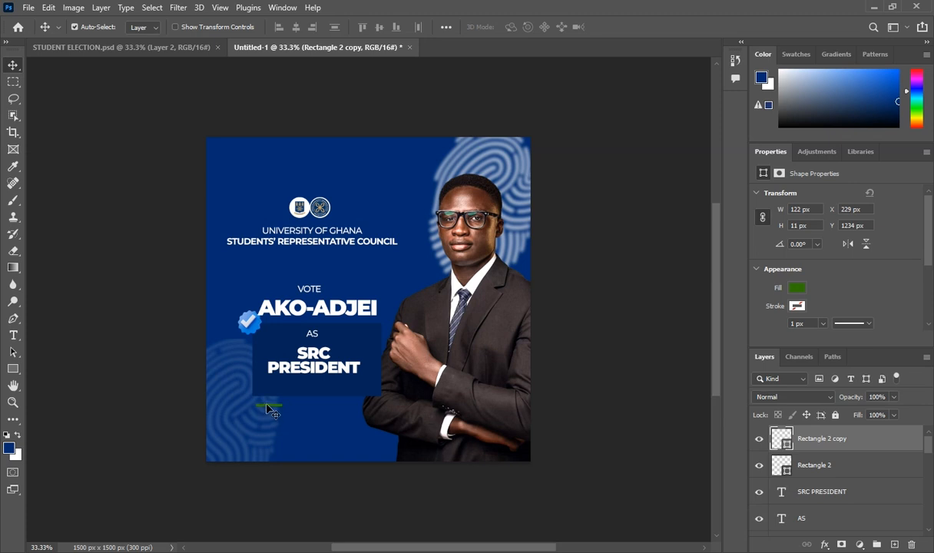
drag(268, 409, 291, 408)
click(795, 287)
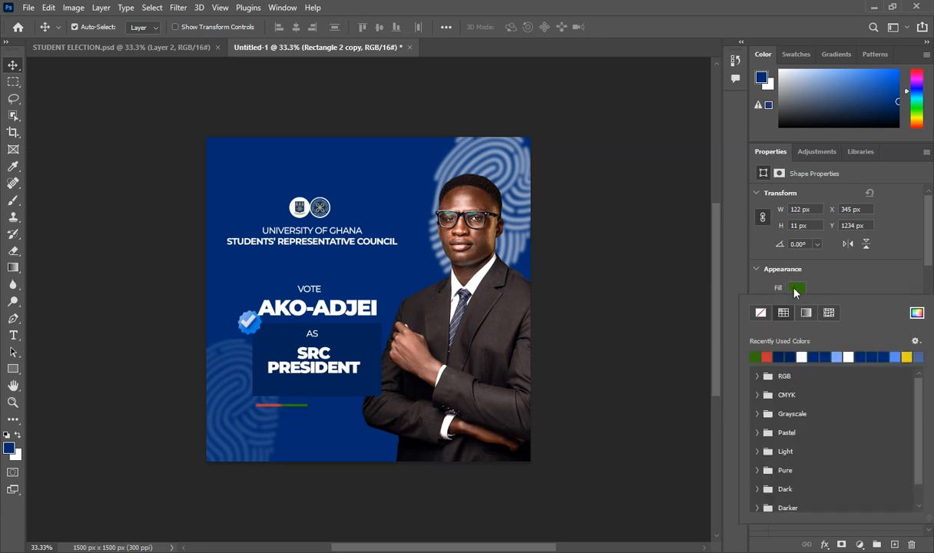
click(861, 357)
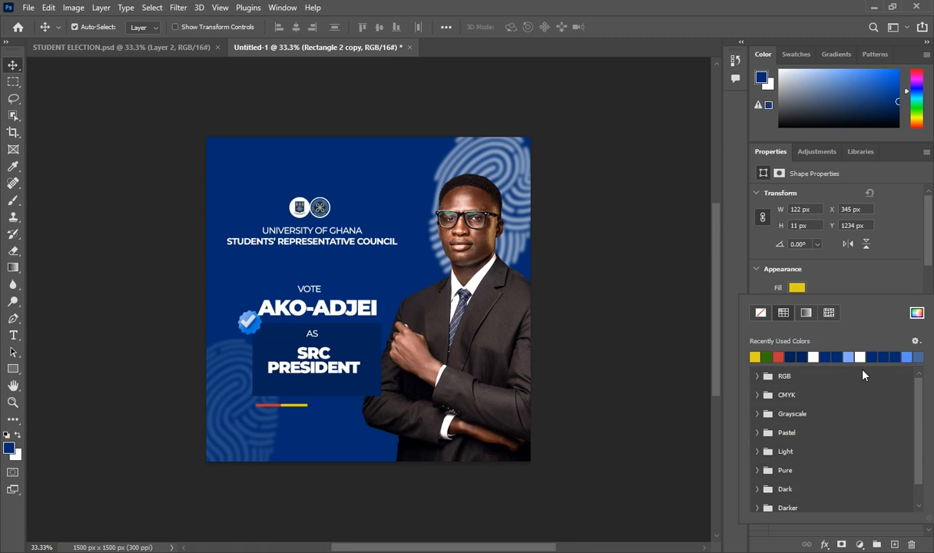
click(735, 331)
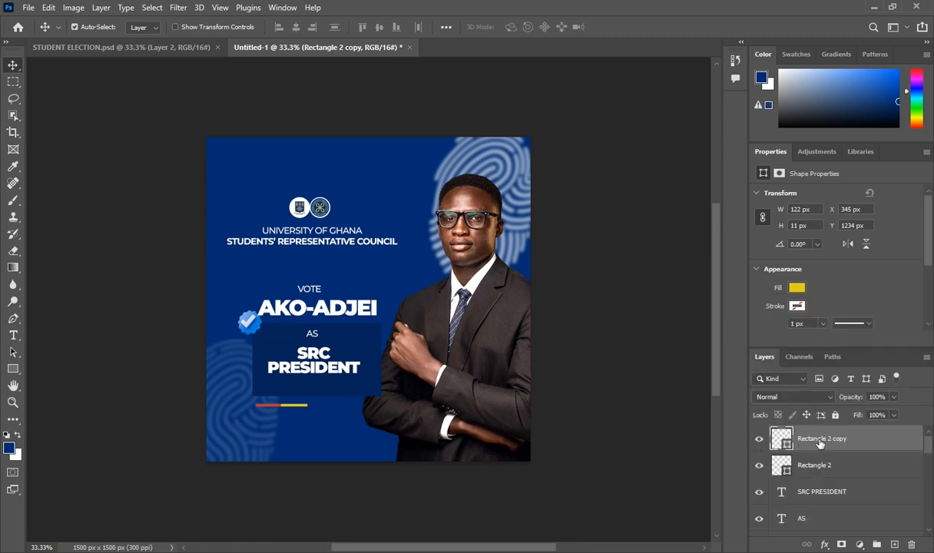
- Duplicate the yellow bar as a green one placed against its right end at X 462 px
key(ctrl+j)
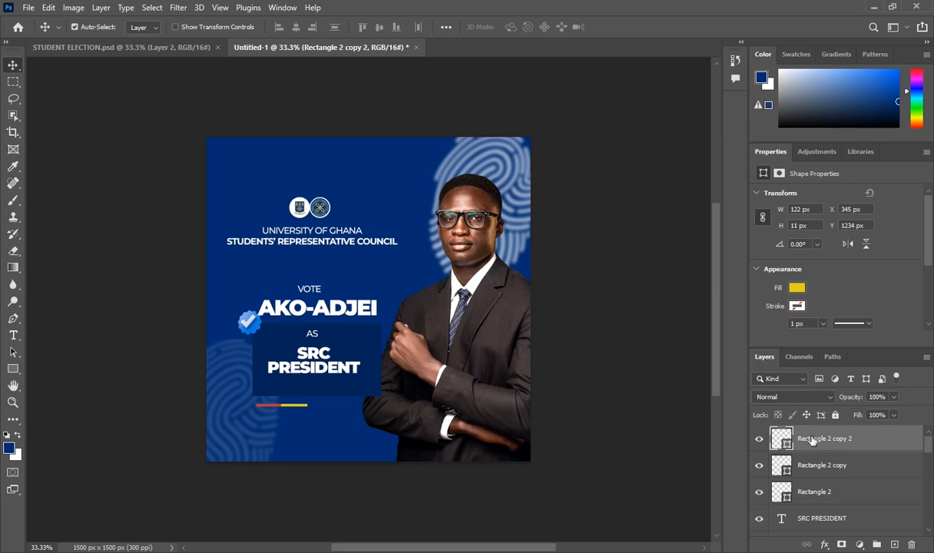
click(796, 288)
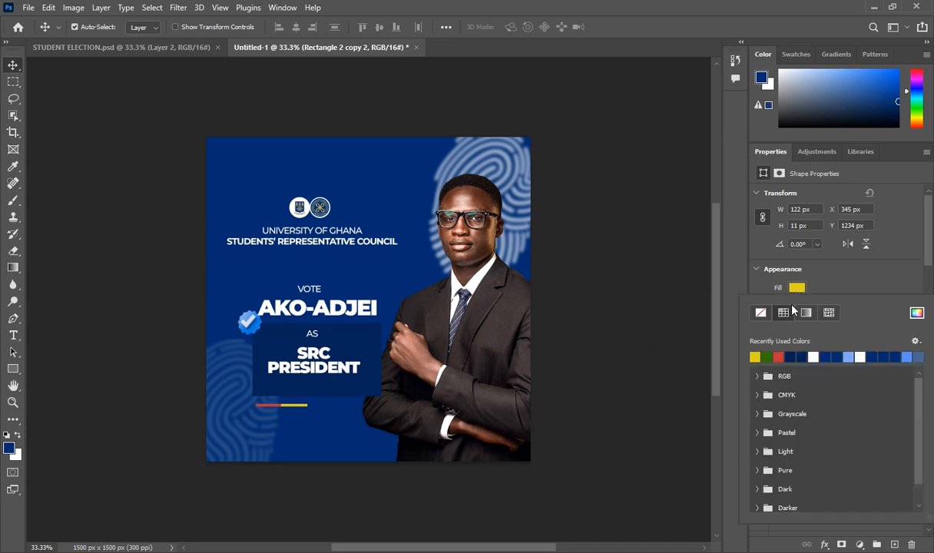
click(766, 356)
drag(292, 407, 316, 408)
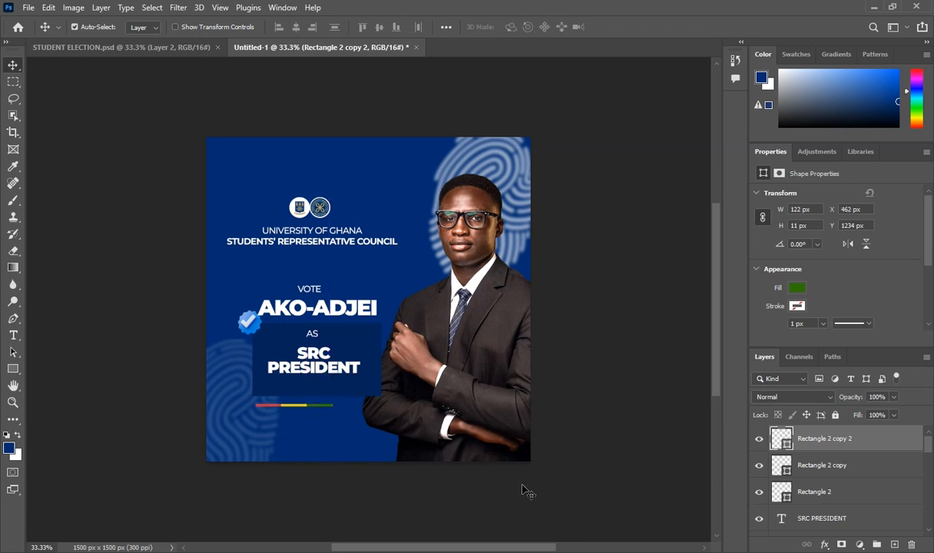
- Move the red, yellow and green bars together under SRC PRESIDENT, centred at X 482 px, Y 1233.5 px
shift+click(827, 491)
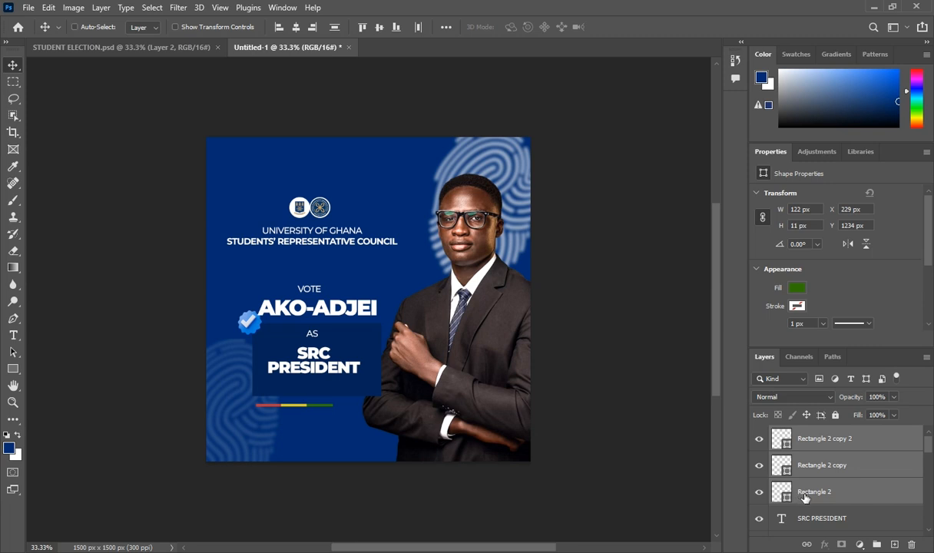
key(ctrl+t)
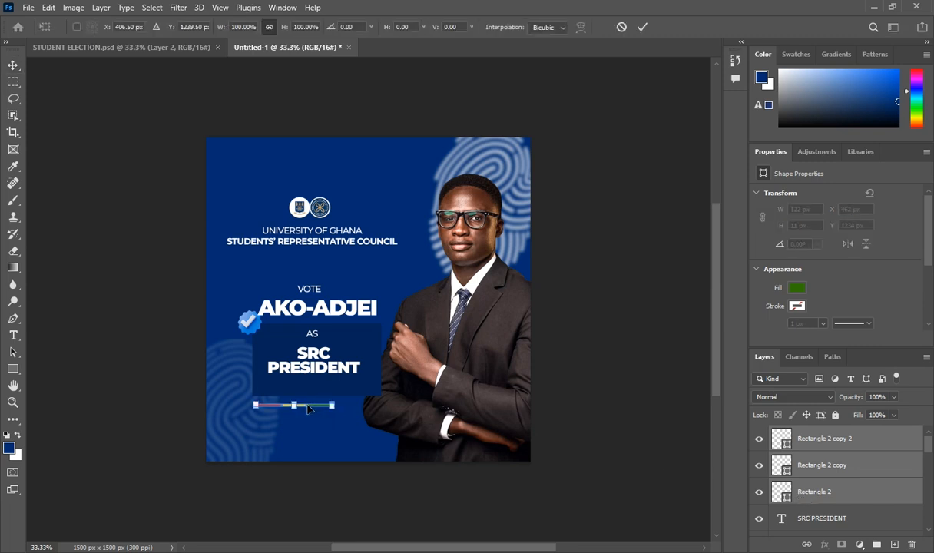
drag(308, 408, 327, 408)
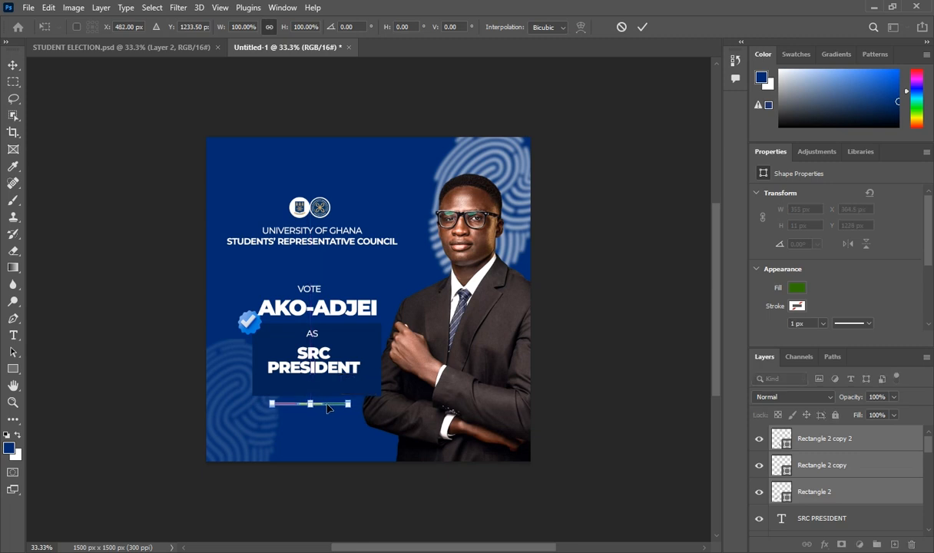
click(841, 437)
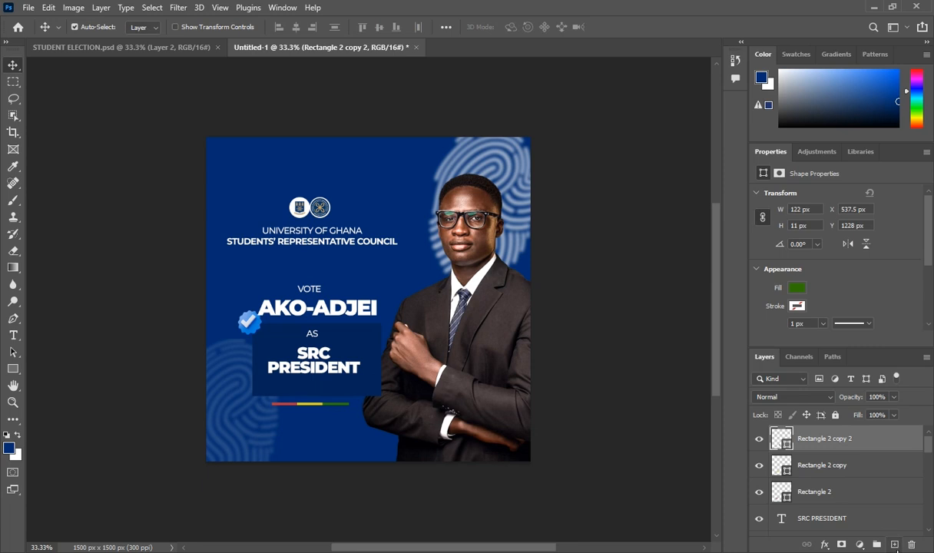
- Add the text HOPEFUL '26 on a new layer below the tricolour line in Montserrat Medium at 10 pt
click(895, 545)
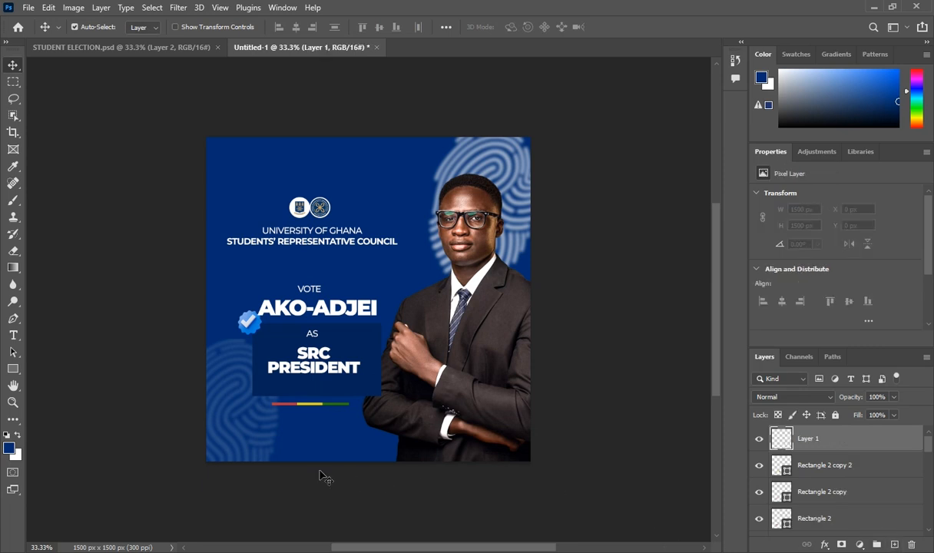
click(7, 341)
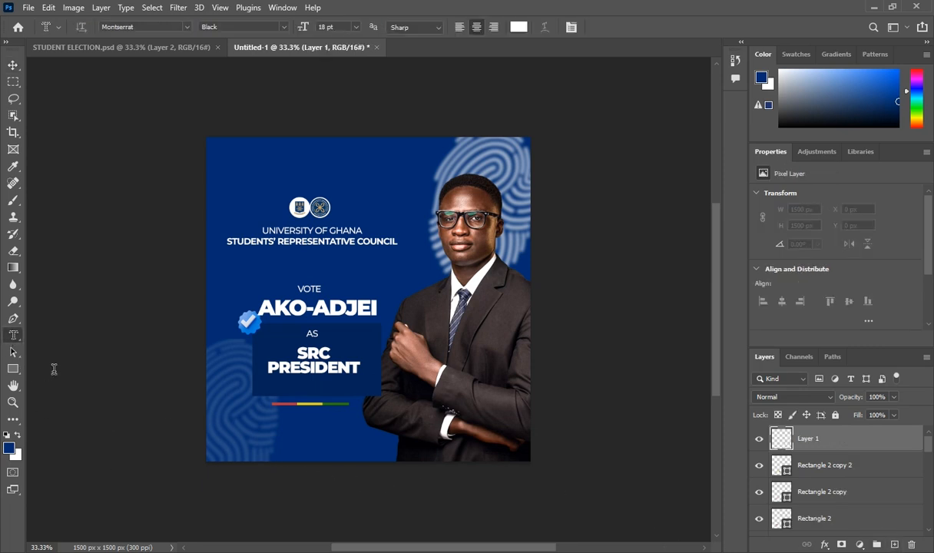
right_click(13, 335)
click(57, 319)
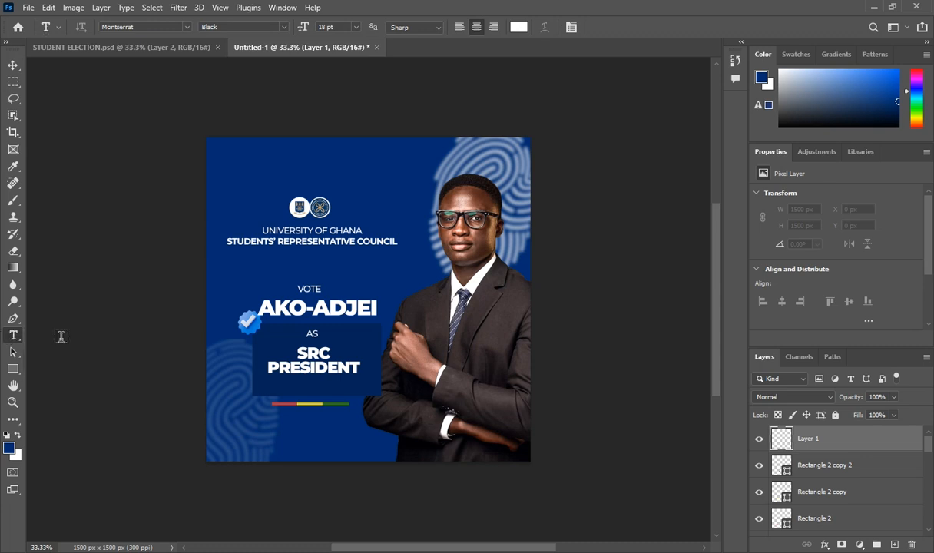
click(280, 427)
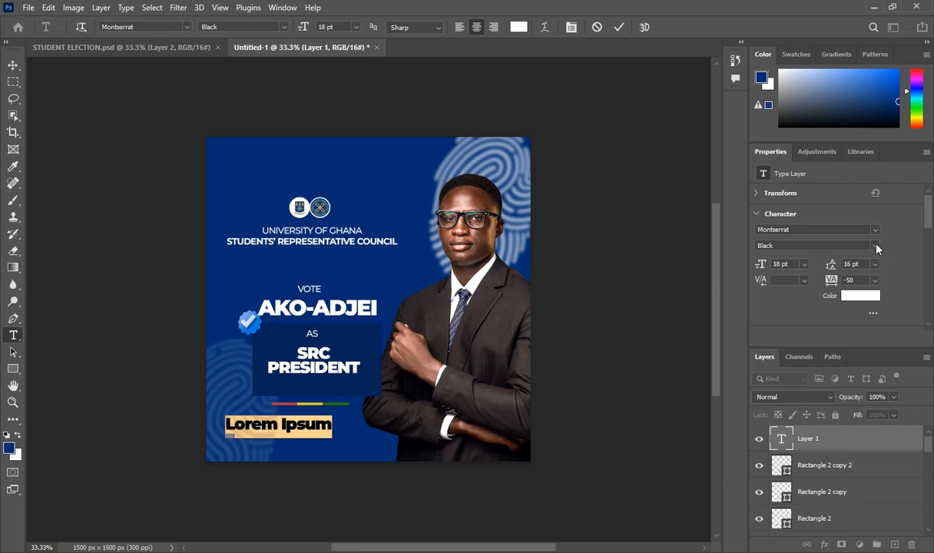
click(837, 245)
click(814, 298)
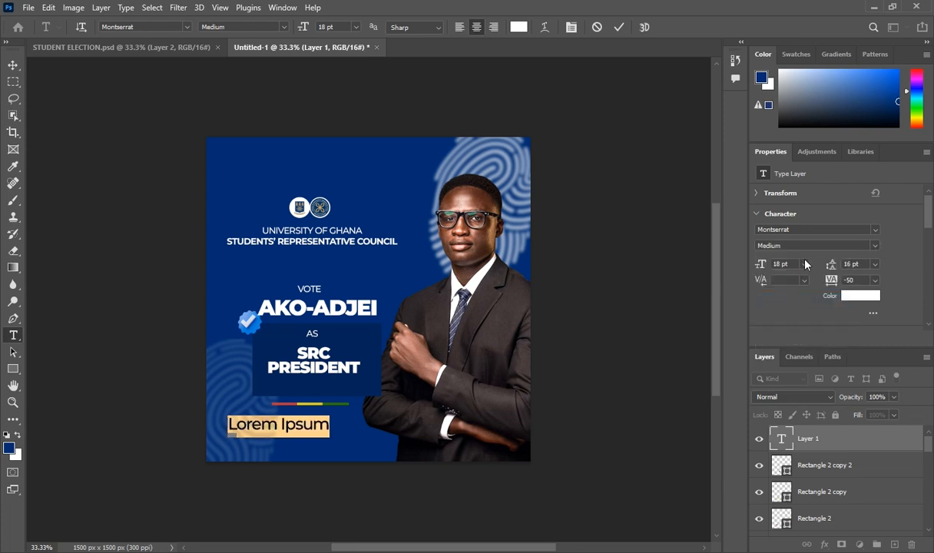
click(803, 263)
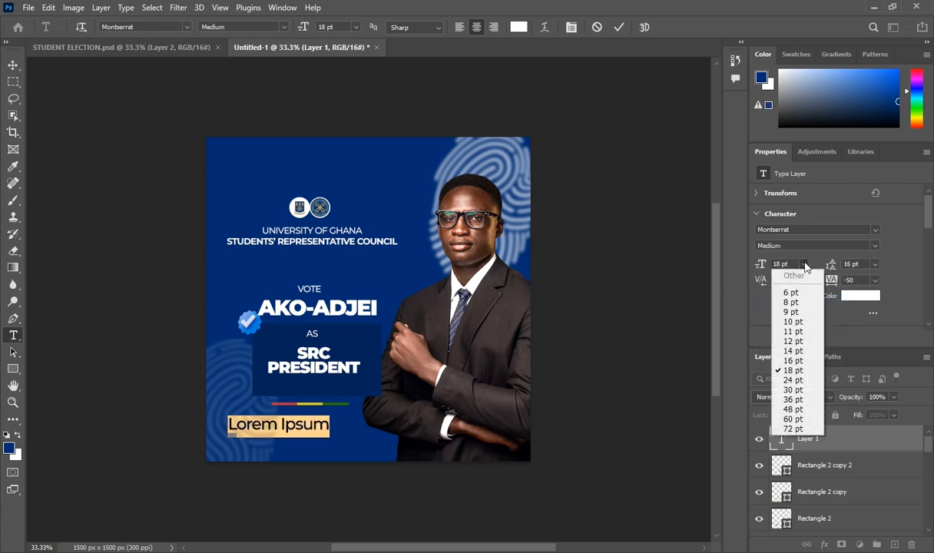
click(793, 322)
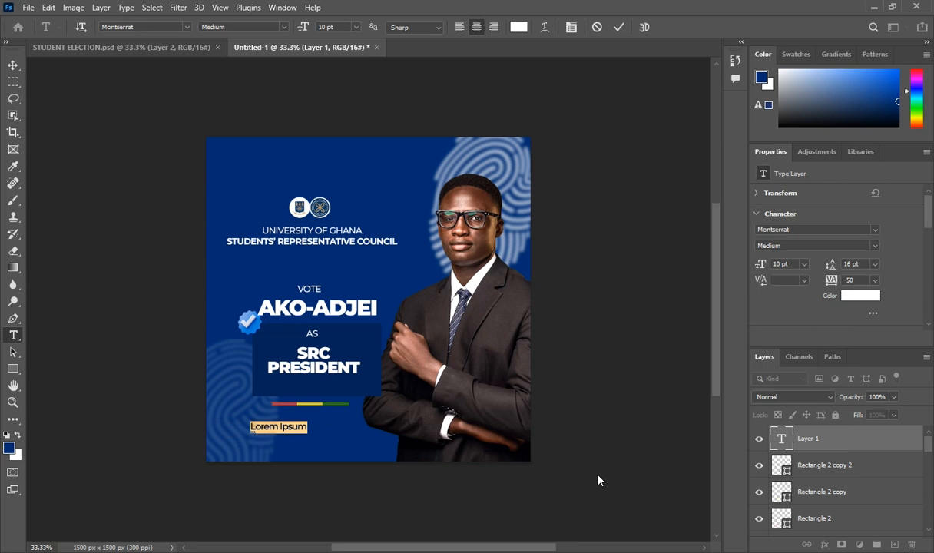
text(HOPEFUL)
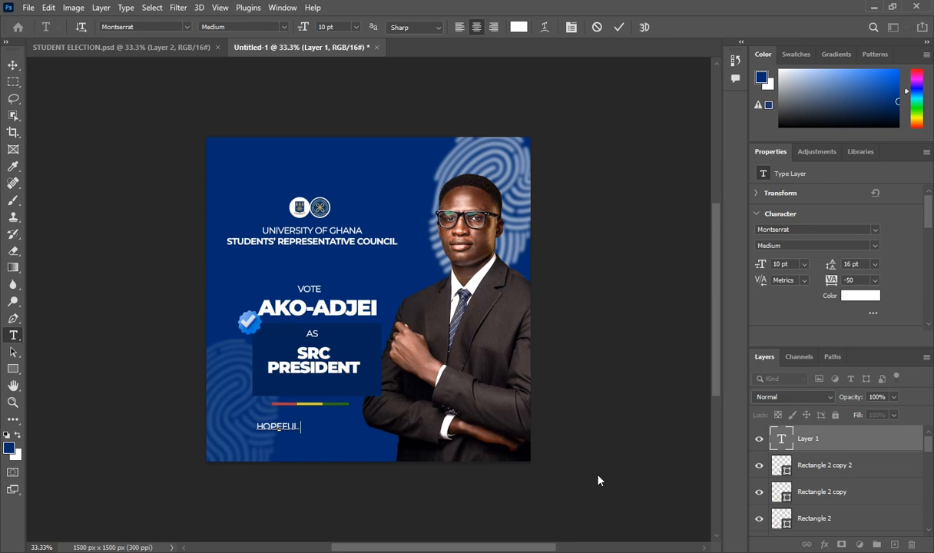
text( '26)
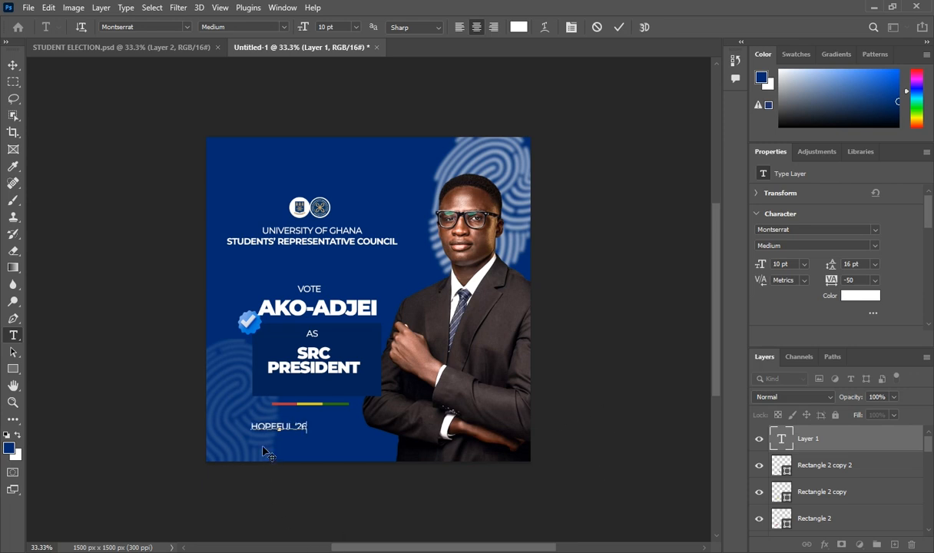
- Restyle HOPEFUL '26 as Bold, 8 pt with 200 tracking, and place it directly under the tricolour line
drag(243, 424, 337, 419)
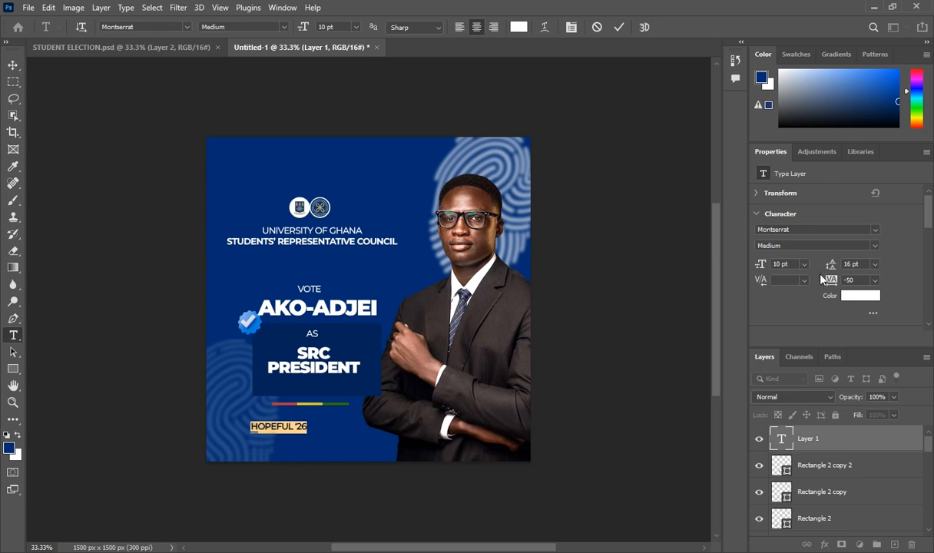
click(877, 248)
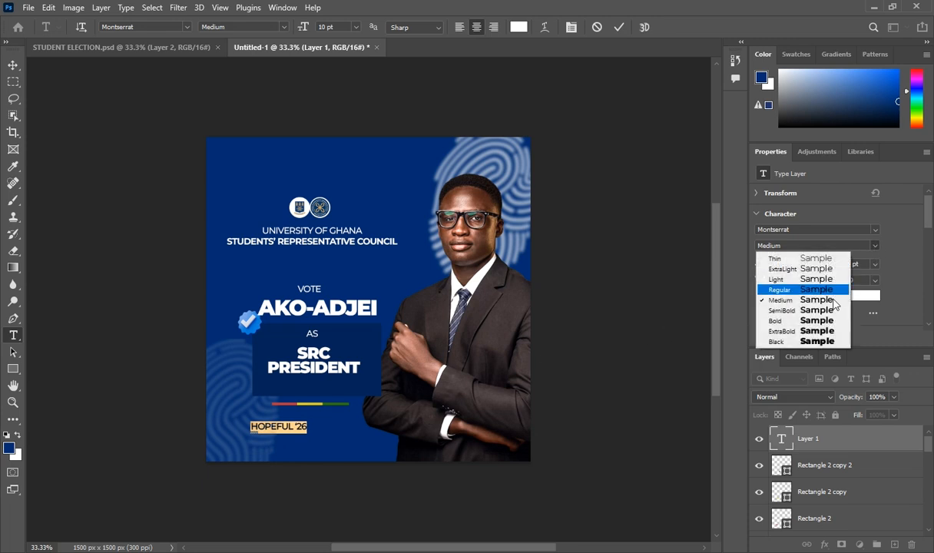
click(815, 326)
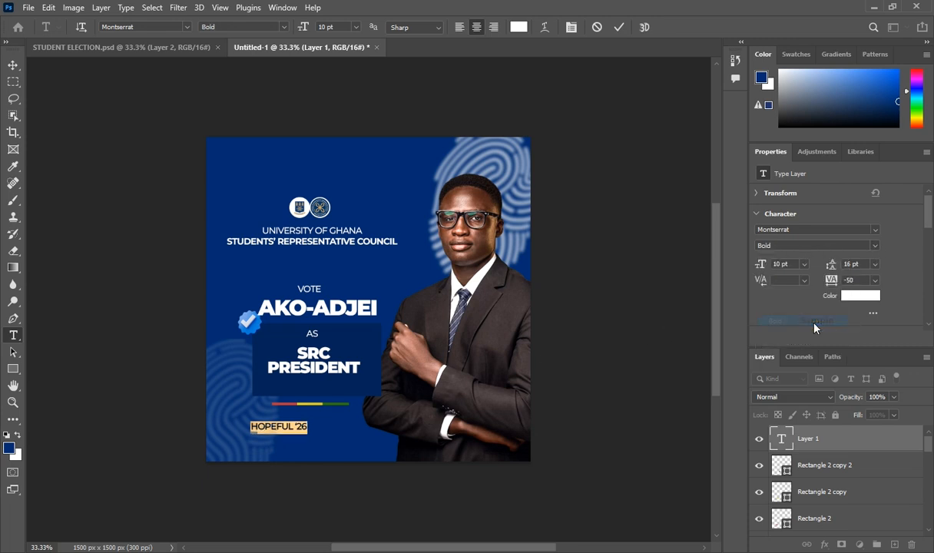
click(873, 279)
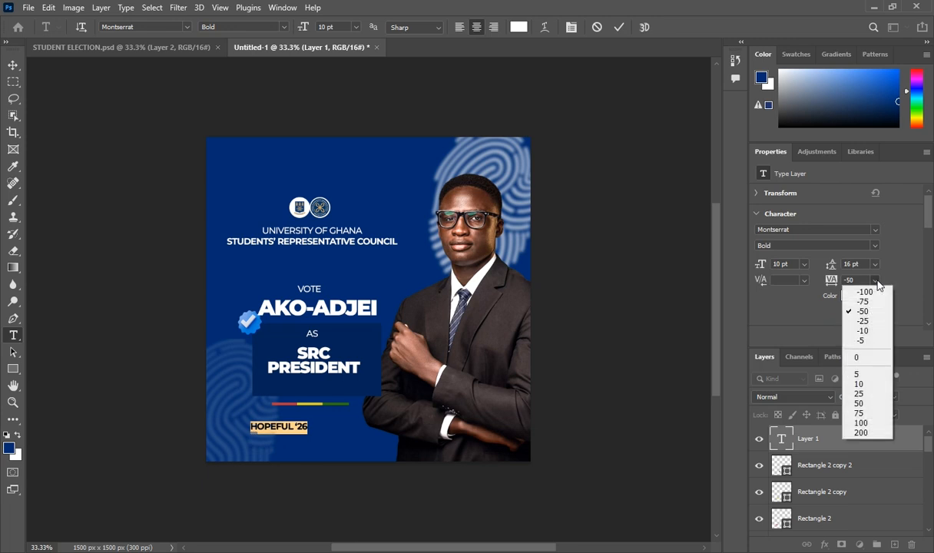
click(860, 433)
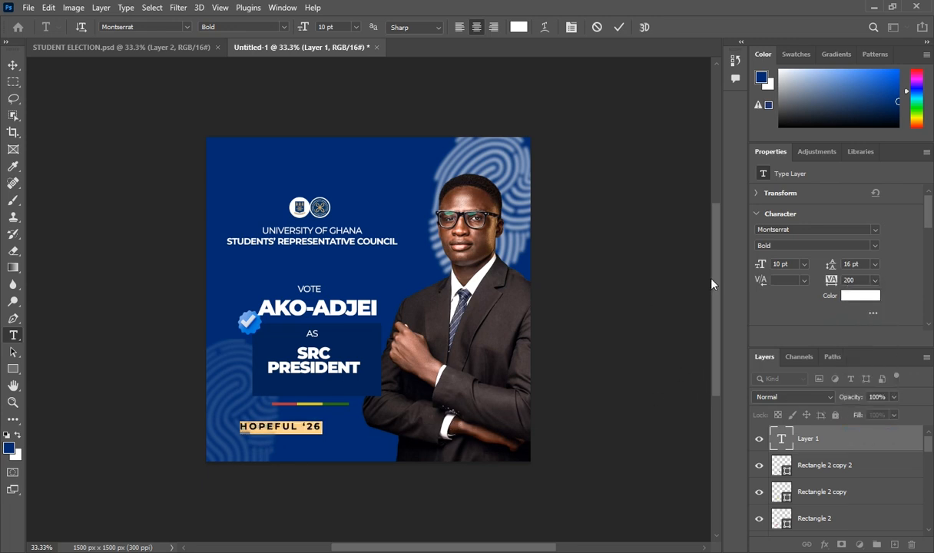
click(804, 265)
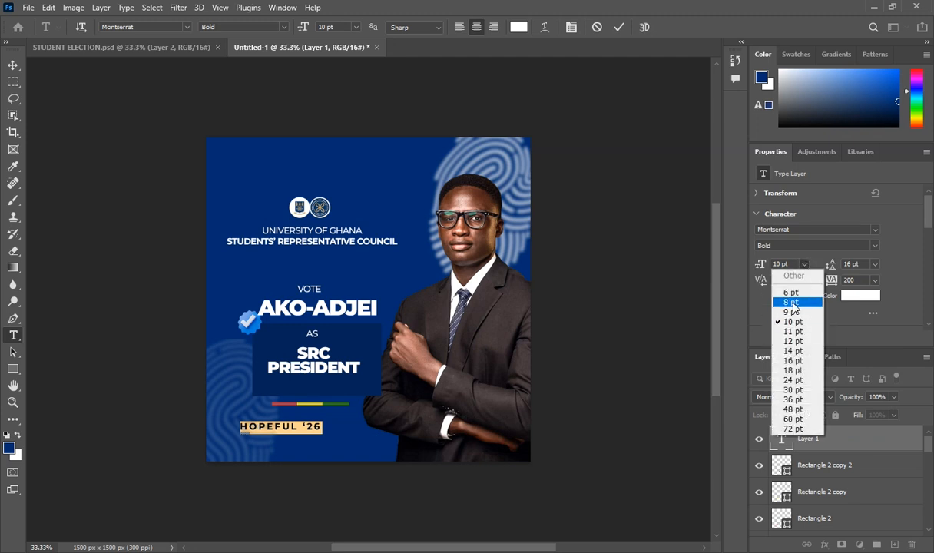
click(791, 301)
drag(303, 457, 326, 437)
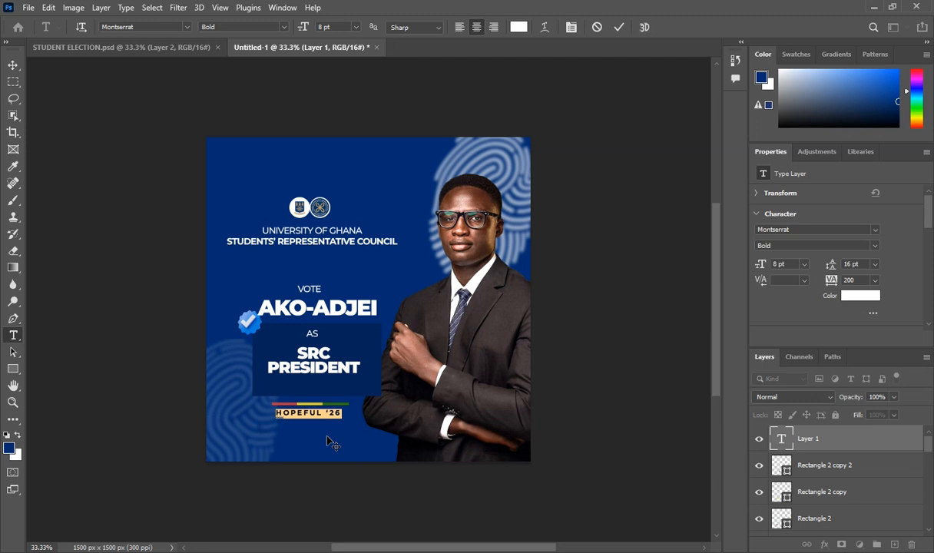
click(820, 441)
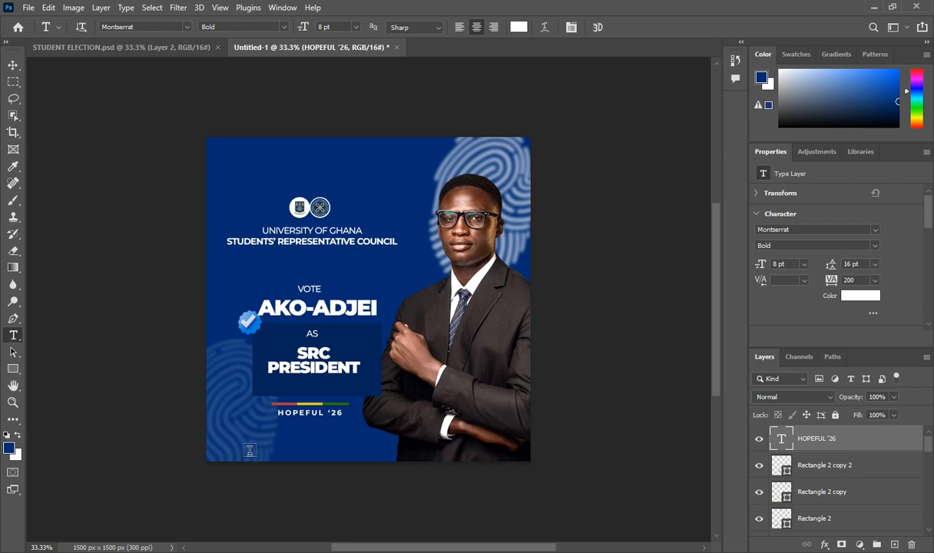
- Check the finished STUDENT ELECTION.psd, and start a text below HOPEFUL '26 in Montserrat Medium, 10 pt, tracking -50
click(158, 48)
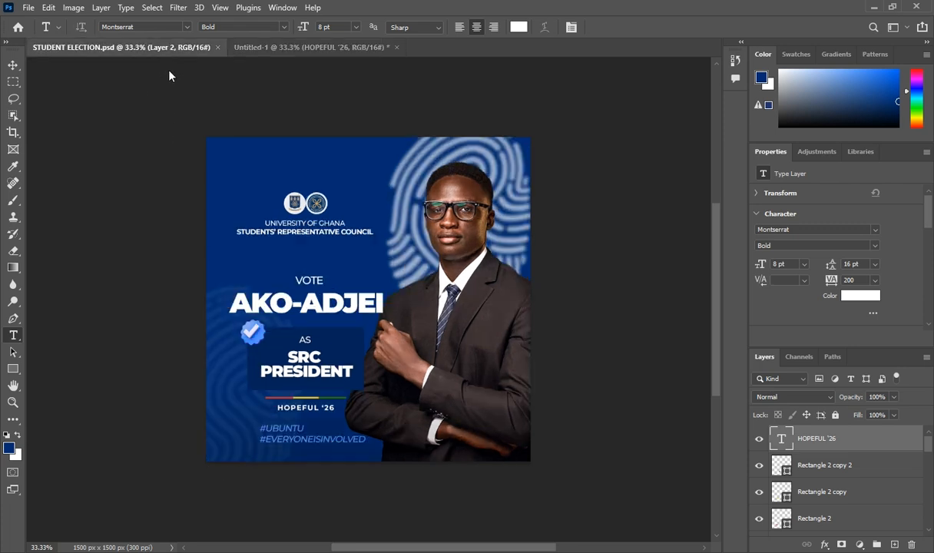
click(267, 52)
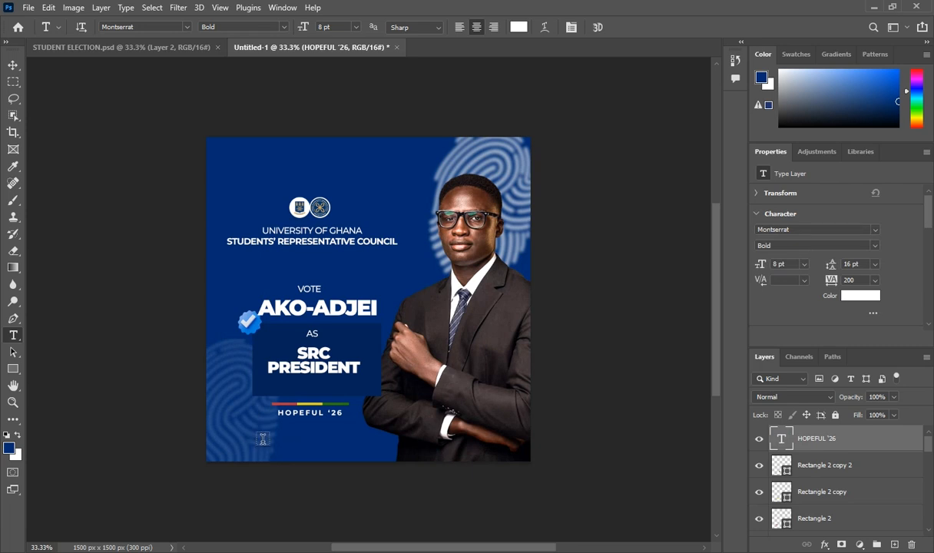
click(263, 440)
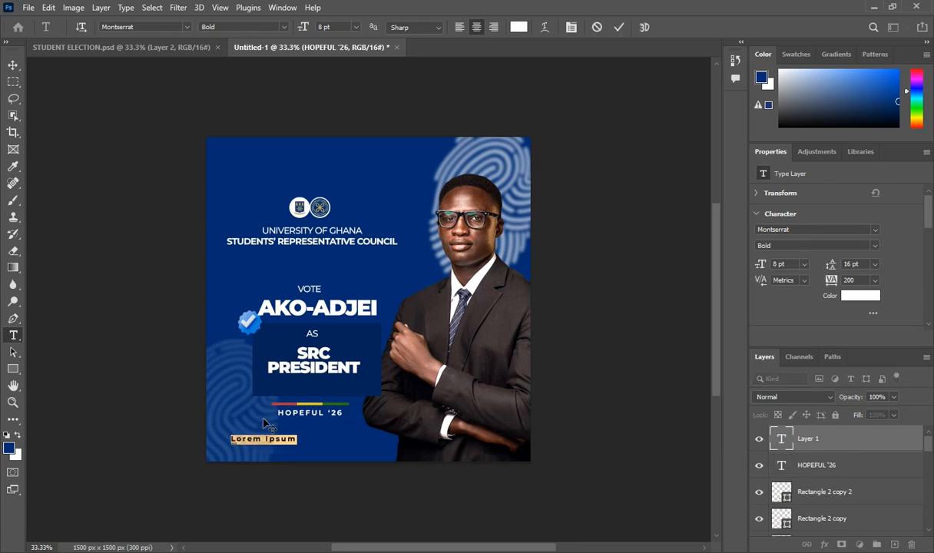
click(876, 280)
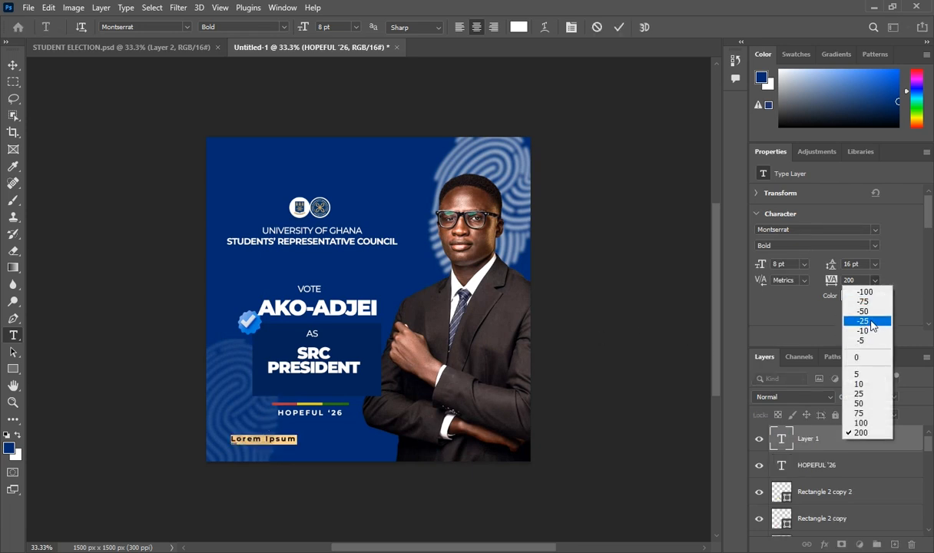
click(873, 313)
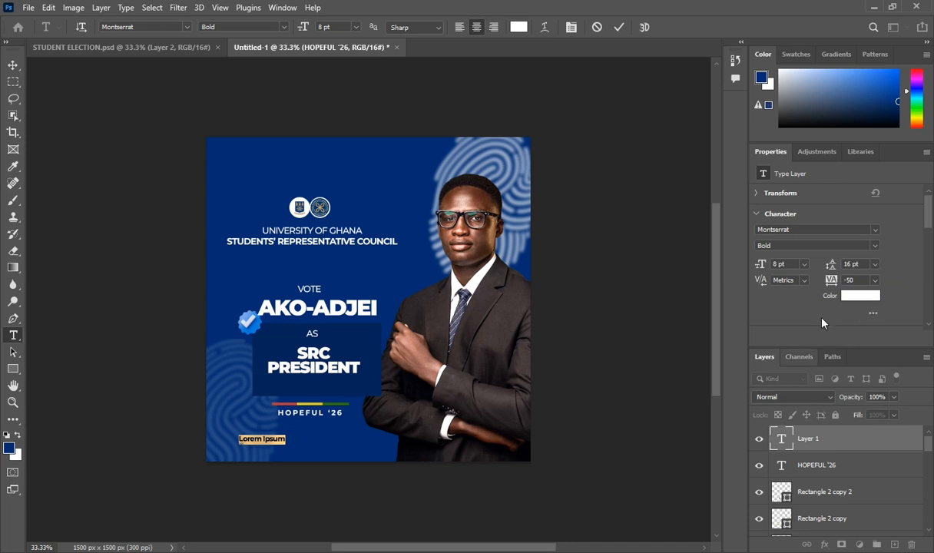
click(876, 246)
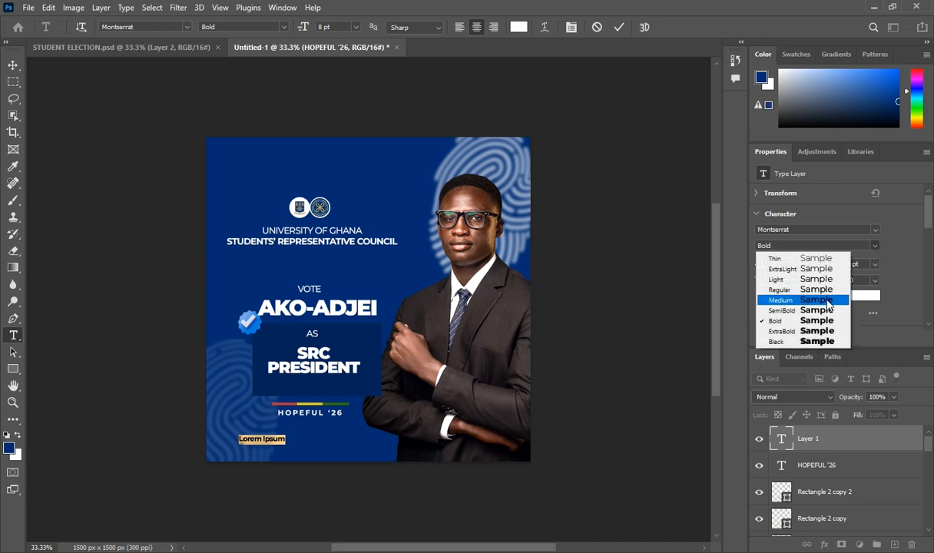
click(749, 287)
click(804, 264)
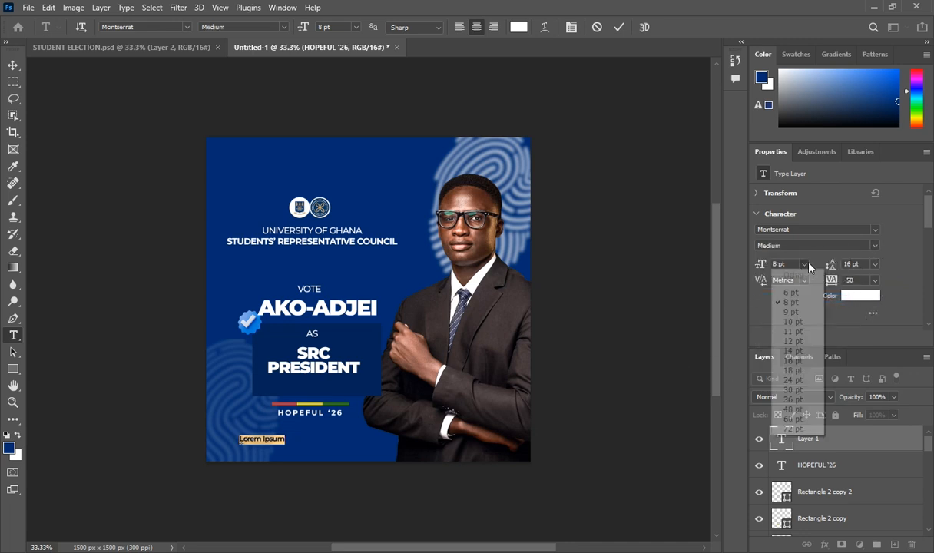
click(793, 321)
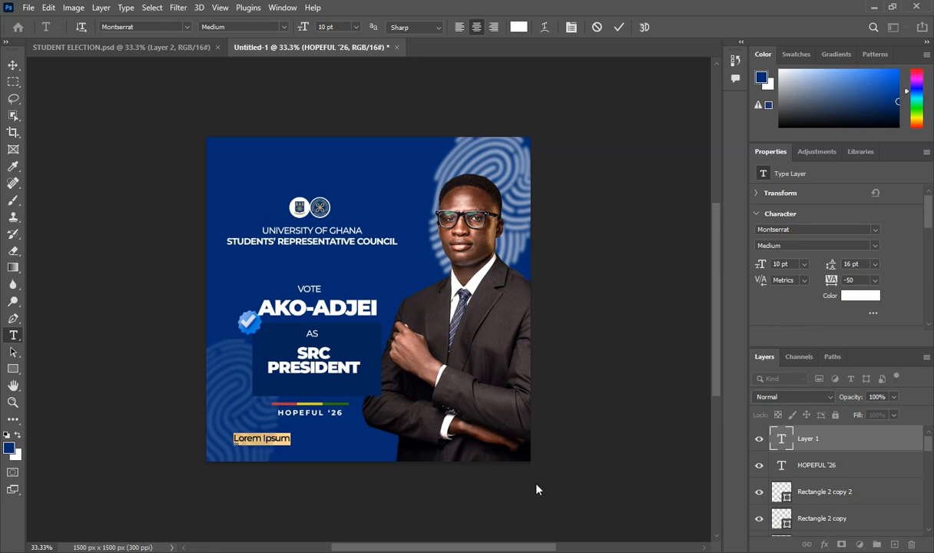
- Enter the hashtags #UBUNTU and #EVERYONEISINVOLVED on two separate lines
text(#)
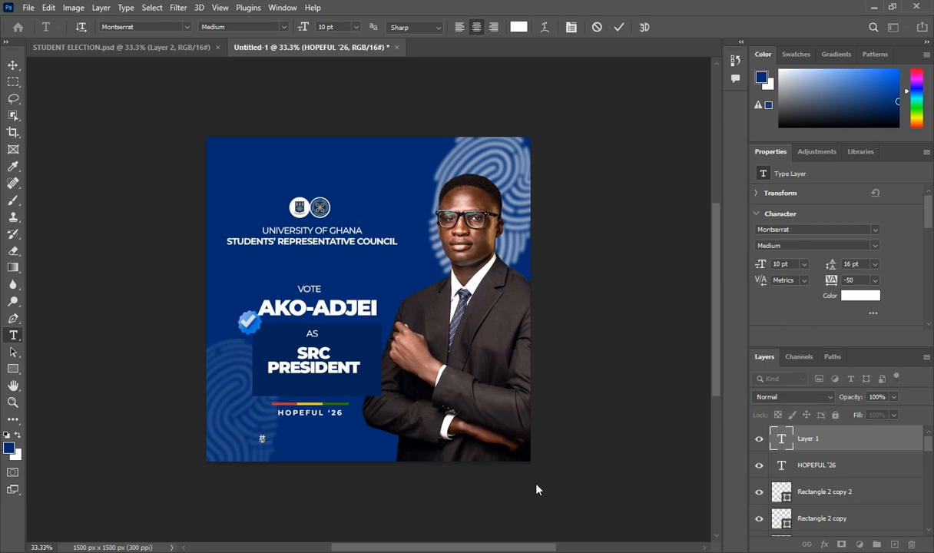
text(UBUNTU)
key(Return)
text(#EVER)
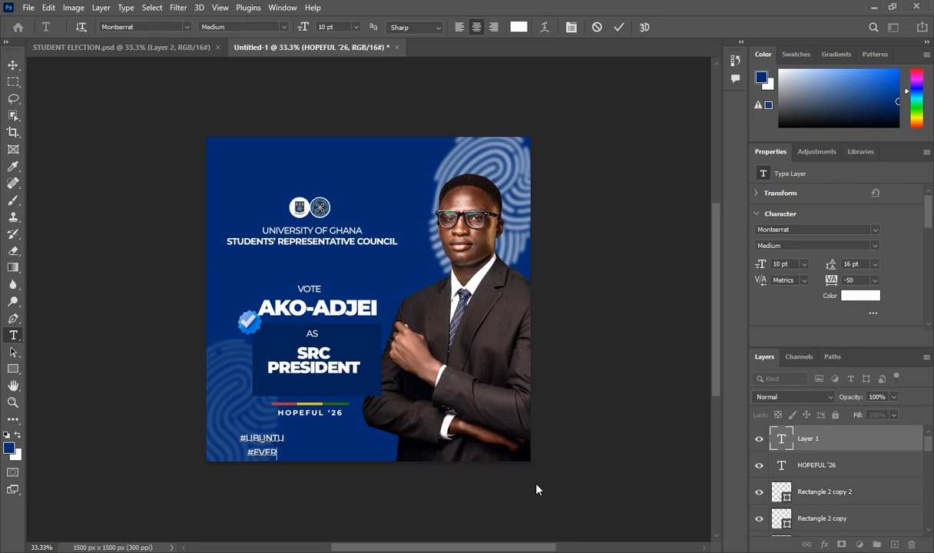
text(YONEISINVO)
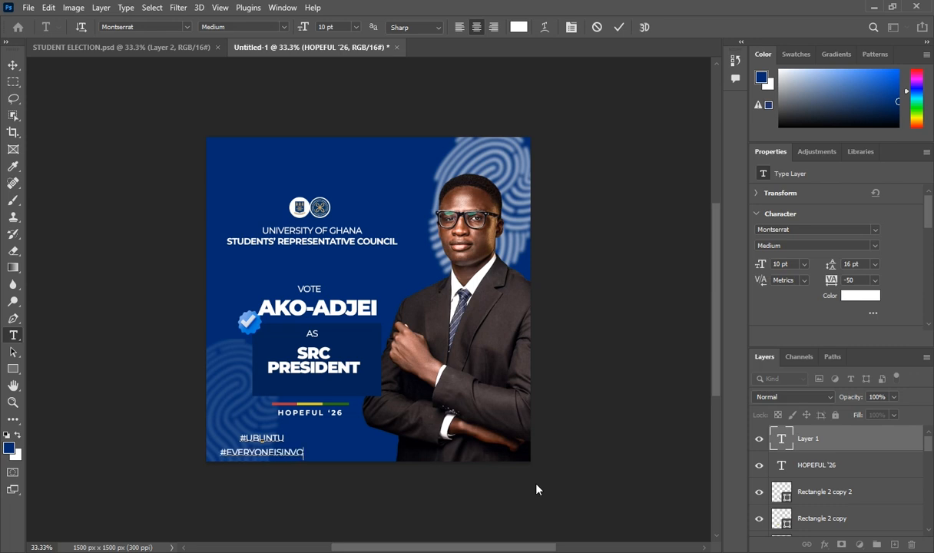
text(LVED)
- Left-align and italicise both hashtag lines, set their leading to 12 pt, and move them up closer to HOPEFUL '26
drag(237, 434, 330, 462)
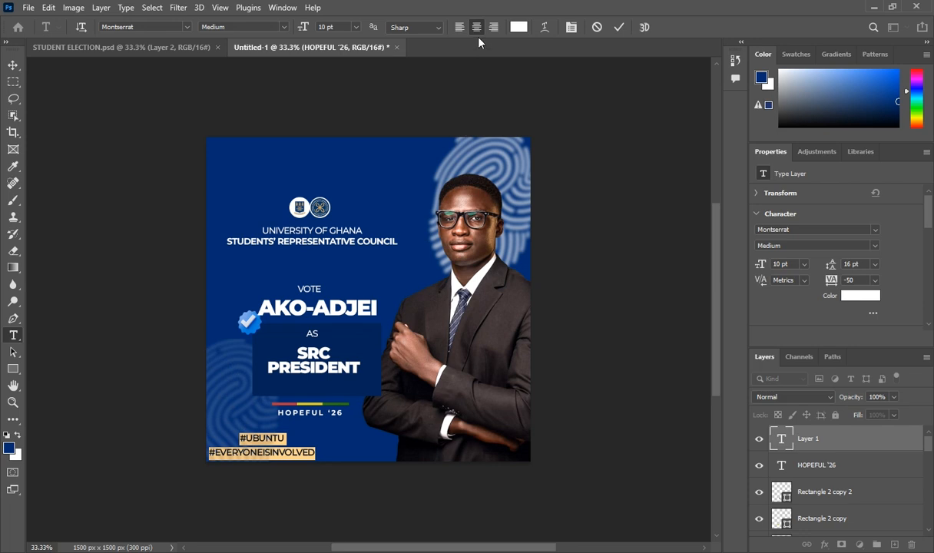
click(459, 28)
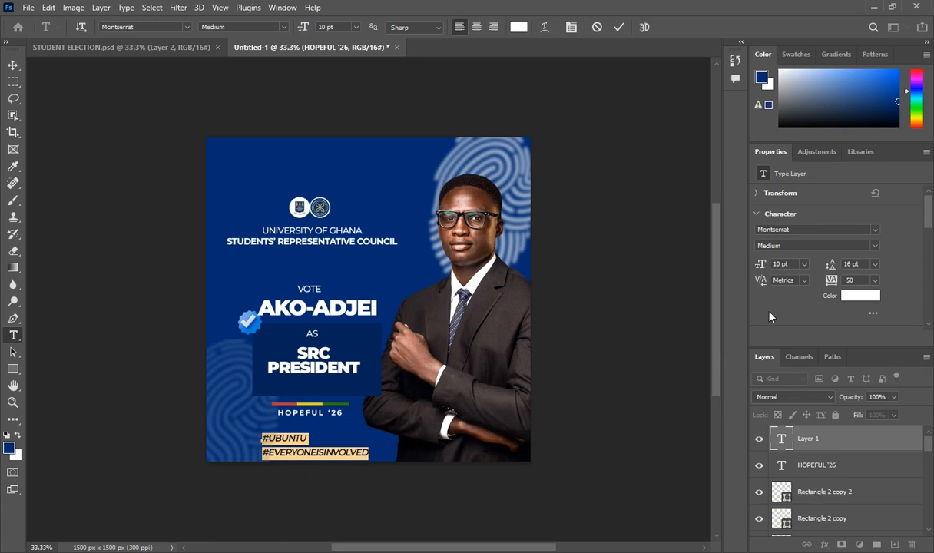
click(874, 265)
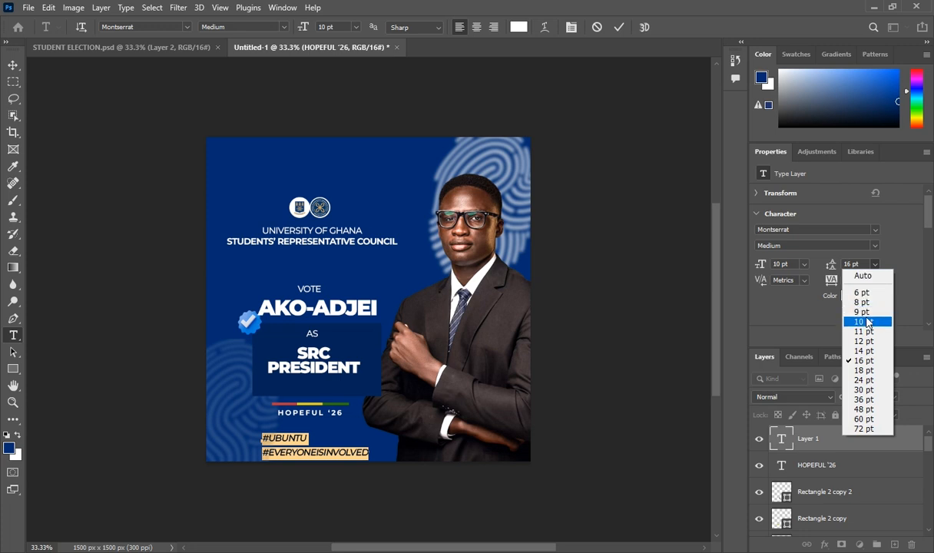
click(864, 341)
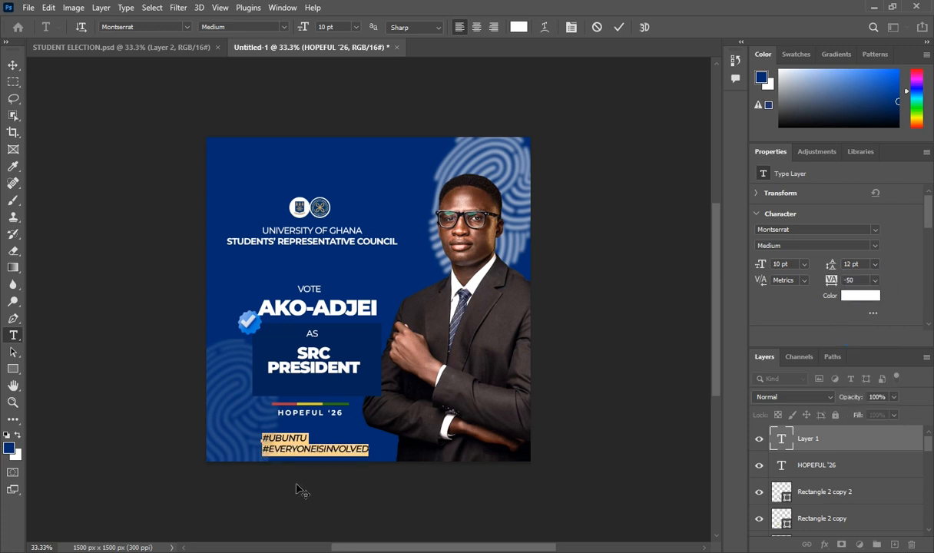
drag(300, 489, 303, 480)
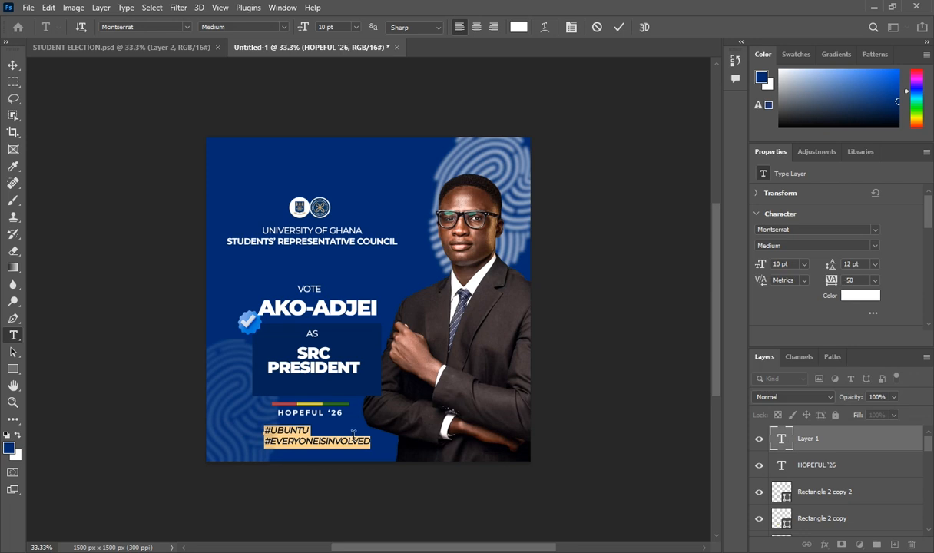
- Colour the hashtag text light blue 63a0e6, sampled from the blue tick badge, and commit the text
click(861, 295)
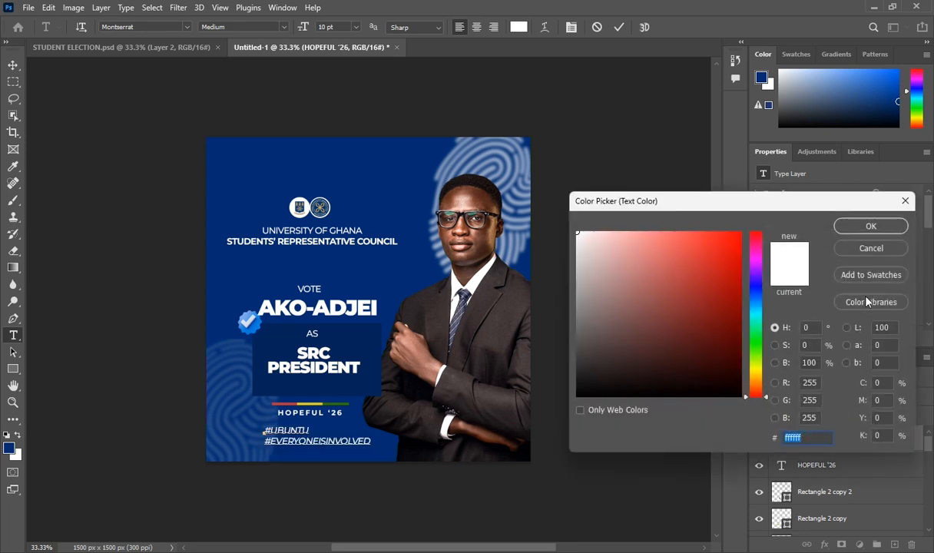
click(248, 322)
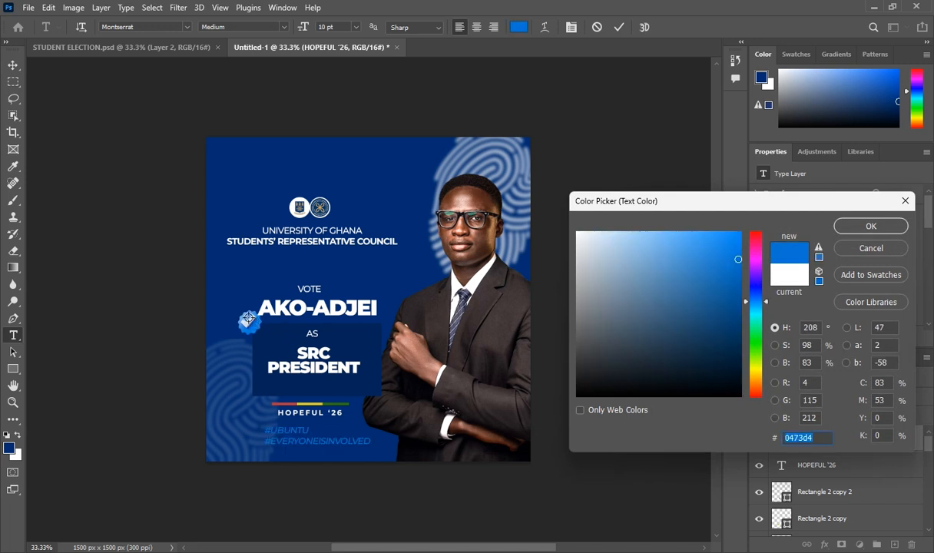
click(247, 317)
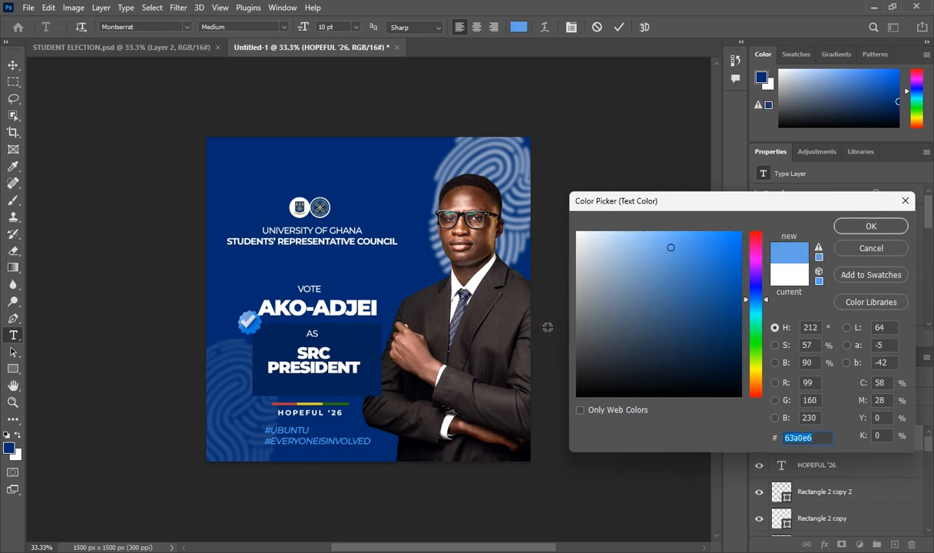
click(881, 225)
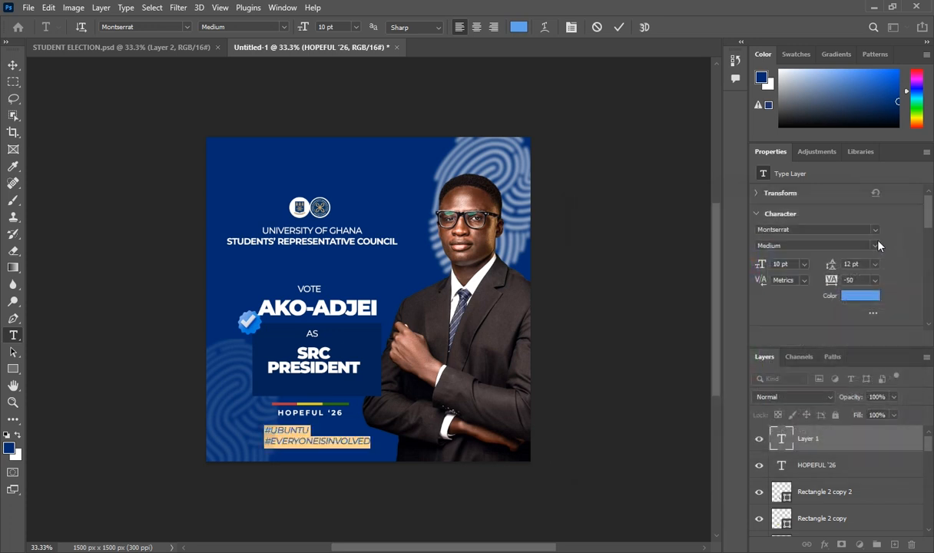
click(824, 441)
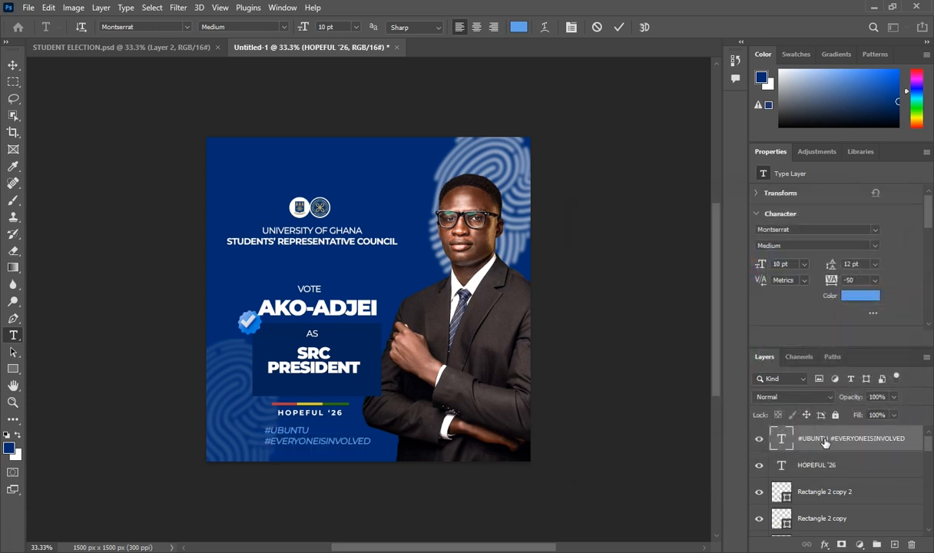